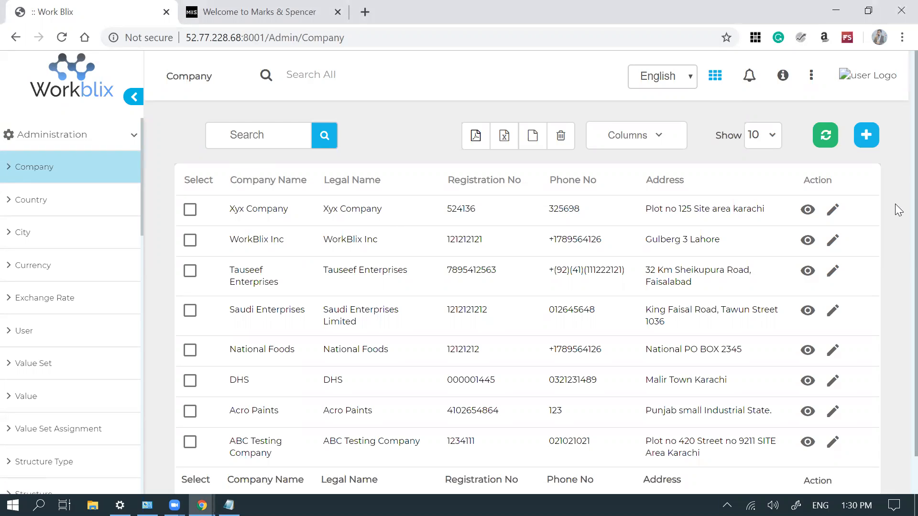
- Open the Saudi Enterprises company record for editing
{"action": "scroll", "coordinate": [898, 210], "scroll_direction": "down", "scroll_amount": 1}
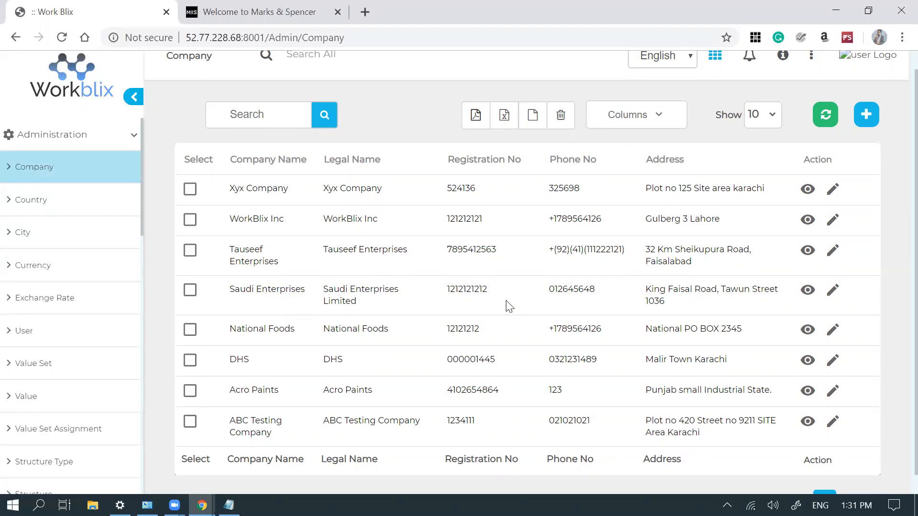
{"action": "left_click", "coordinate": [832, 290]}
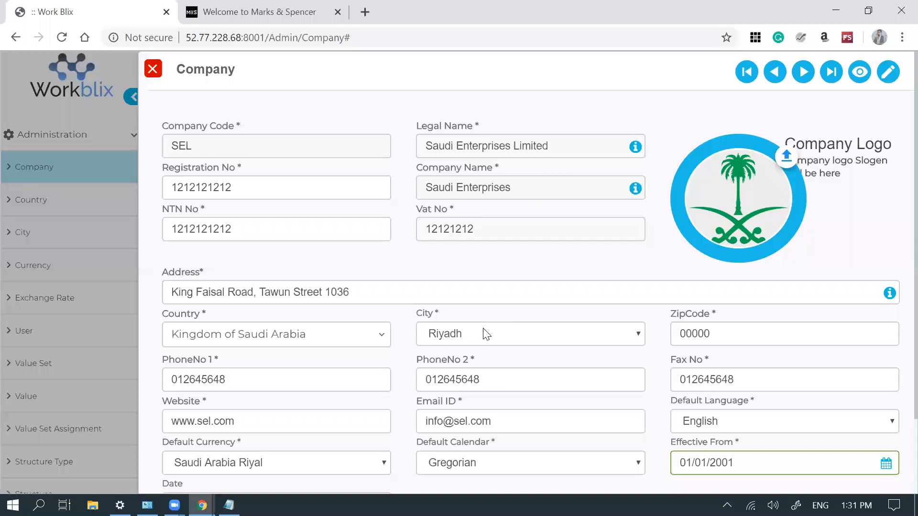
{"action": "scroll", "coordinate": [898, 339], "scroll_direction": "down", "scroll_amount": 1}
{"action": "scroll", "coordinate": [898, 341], "scroll_direction": "down", "scroll_amount": 1}
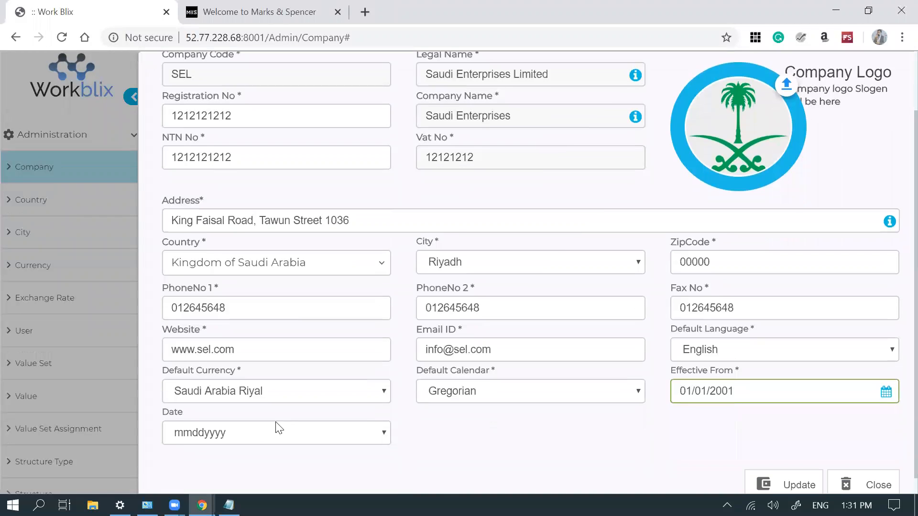
- Keep Saudi Arabia Riyal as default currency and Gregorian as default calendar, then close the form
{"action": "left_click", "coordinate": [356, 392]}
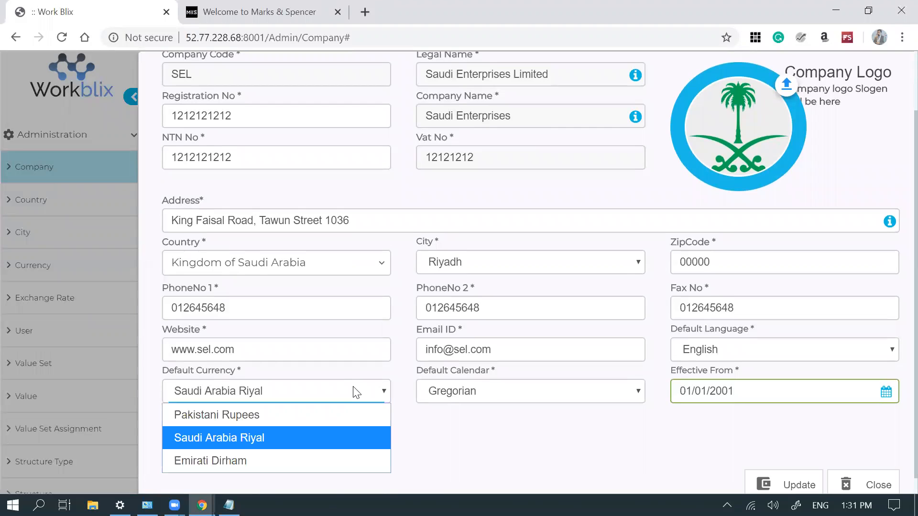
{"action": "left_click", "coordinate": [356, 392]}
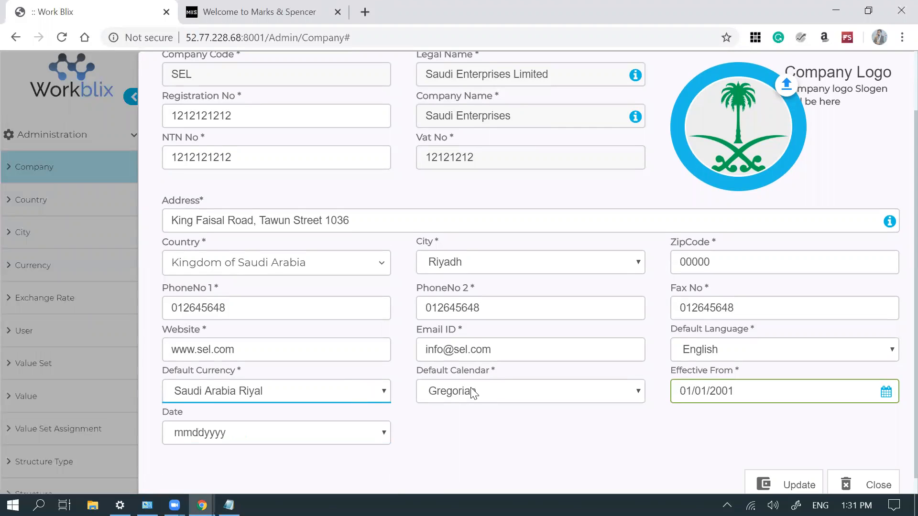
{"action": "left_click", "coordinate": [472, 390]}
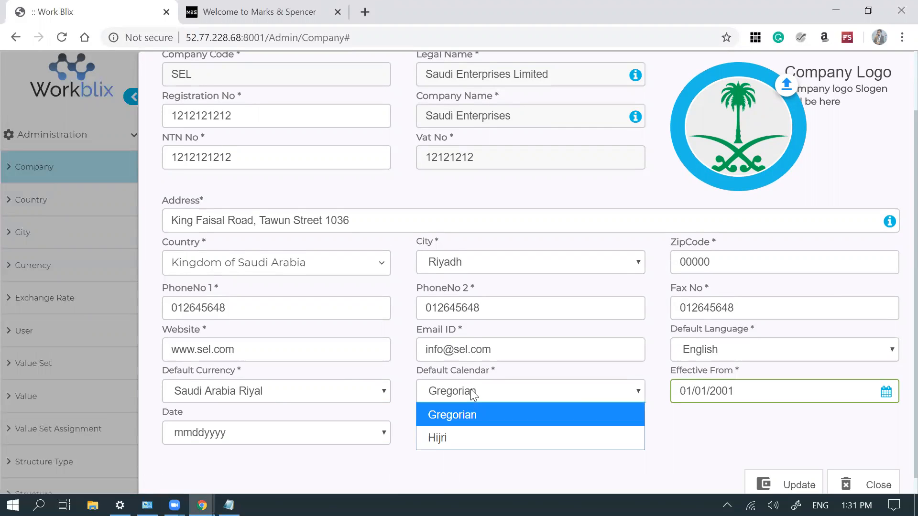
{"action": "left_click", "coordinate": [471, 391]}
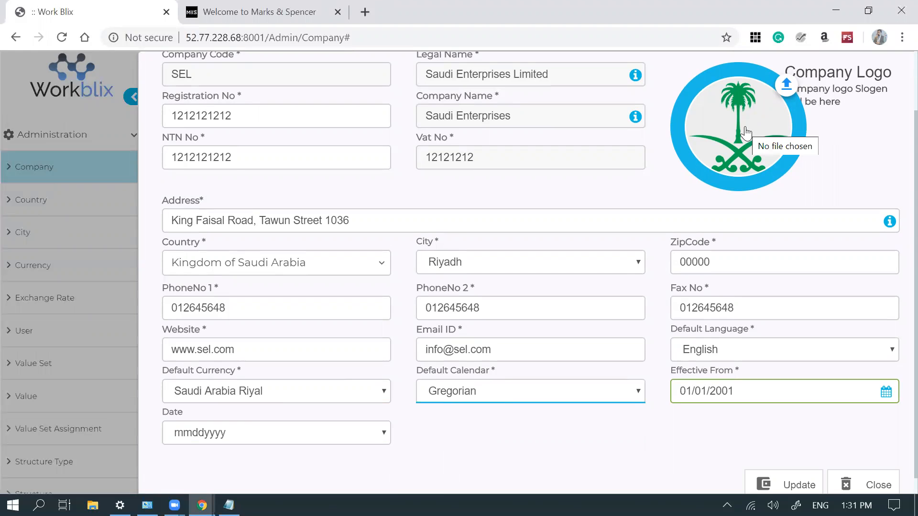
{"action": "scroll", "coordinate": [896, 160], "scroll_direction": "up", "scroll_amount": 2}
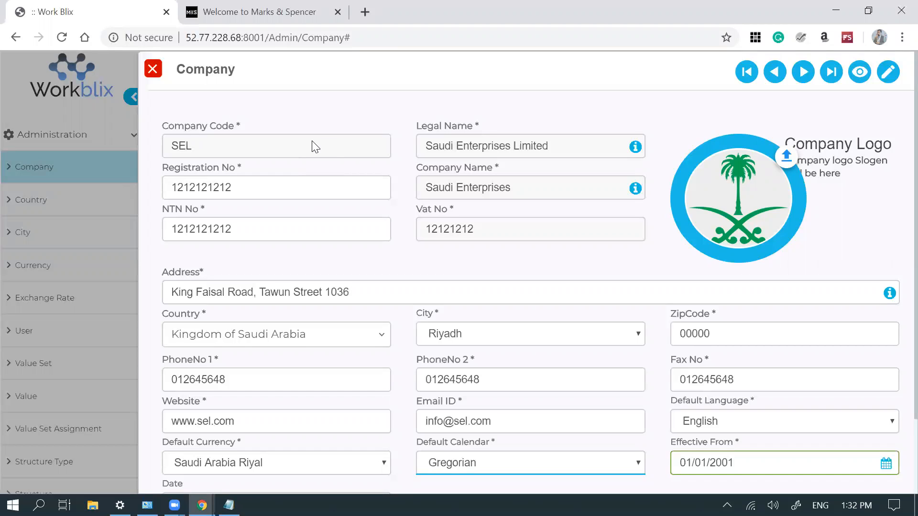
{"action": "left_click", "coordinate": [153, 70]}
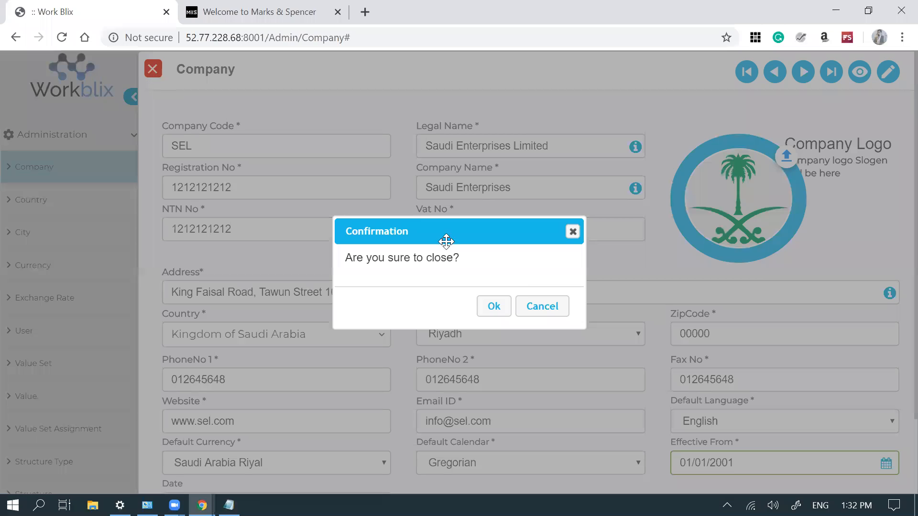
- Confirm closing the company form and go to the Structure Type list
{"action": "left_click", "coordinate": [496, 317]}
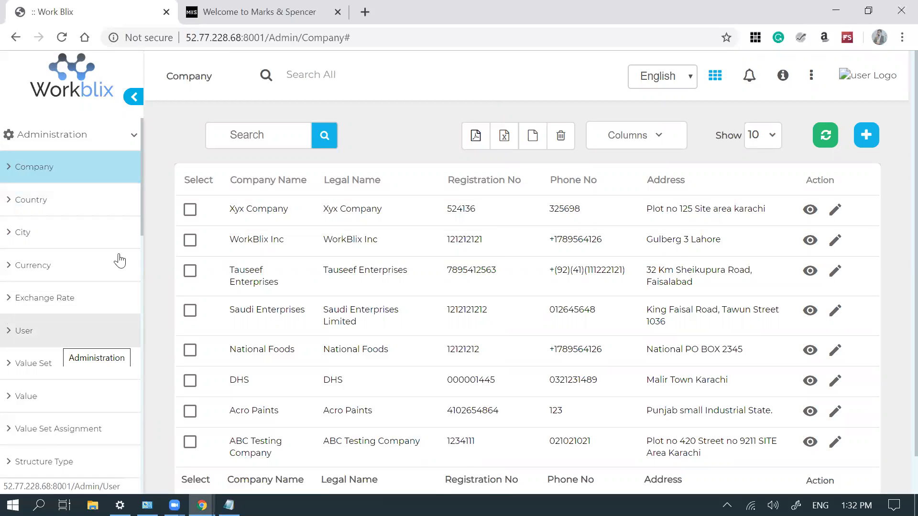
{"action": "left_click_drag", "start_coordinate": [143, 222], "coordinate": [142, 252]}
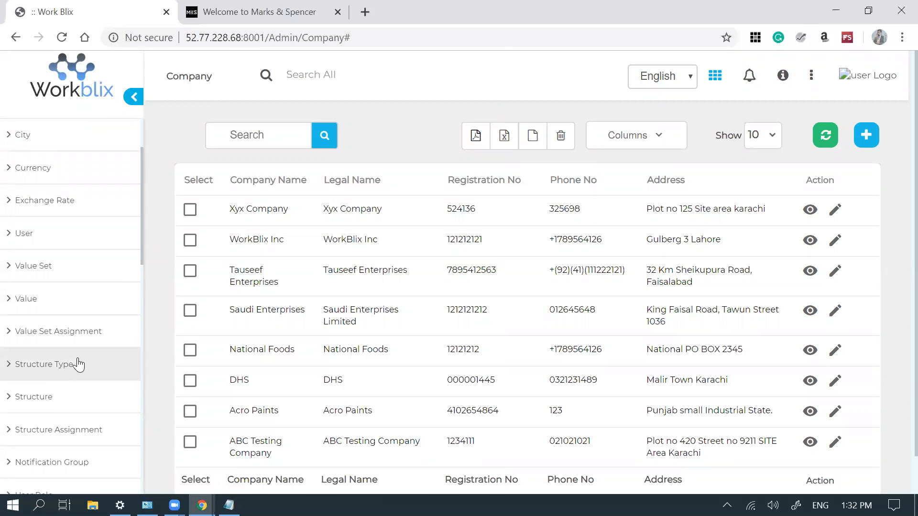
{"action": "left_click", "coordinate": [75, 376]}
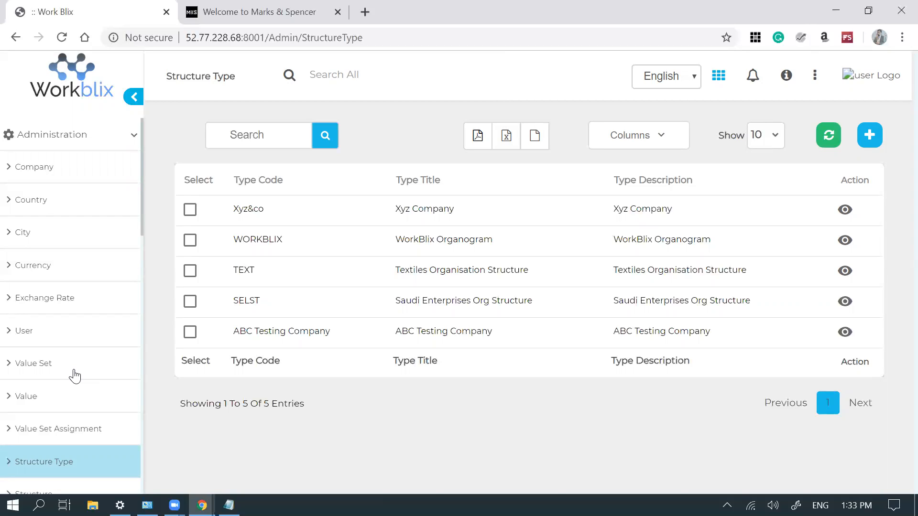
- Review the SELST structure type details, close them, and go to the Values page
{"action": "left_click", "coordinate": [845, 301]}
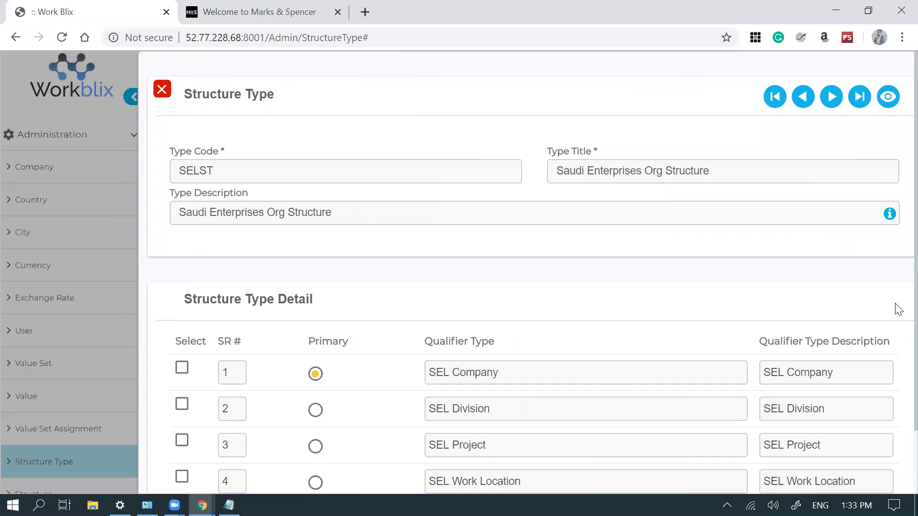
{"action": "scroll", "coordinate": [898, 334], "scroll_direction": "down", "scroll_amount": 1}
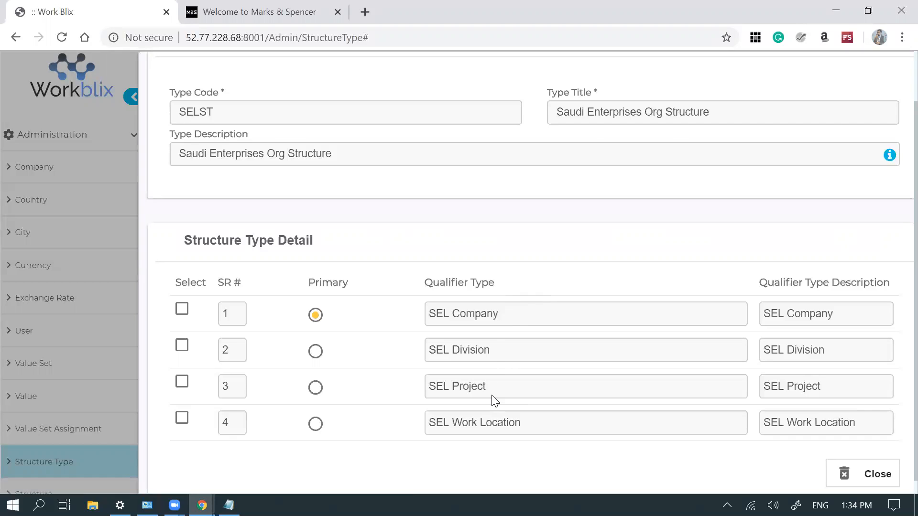
{"action": "left_click", "coordinate": [862, 484]}
{"action": "left_click", "coordinate": [495, 312]}
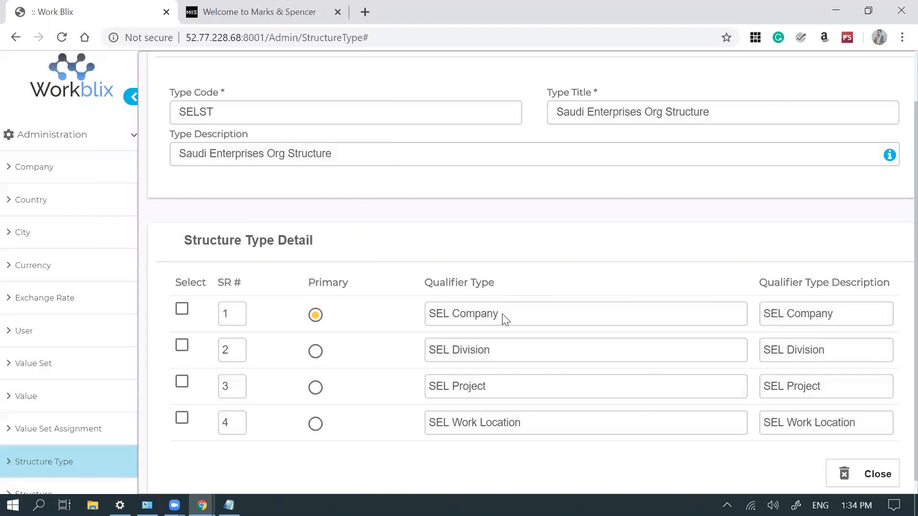
{"action": "left_click", "coordinate": [61, 401]}
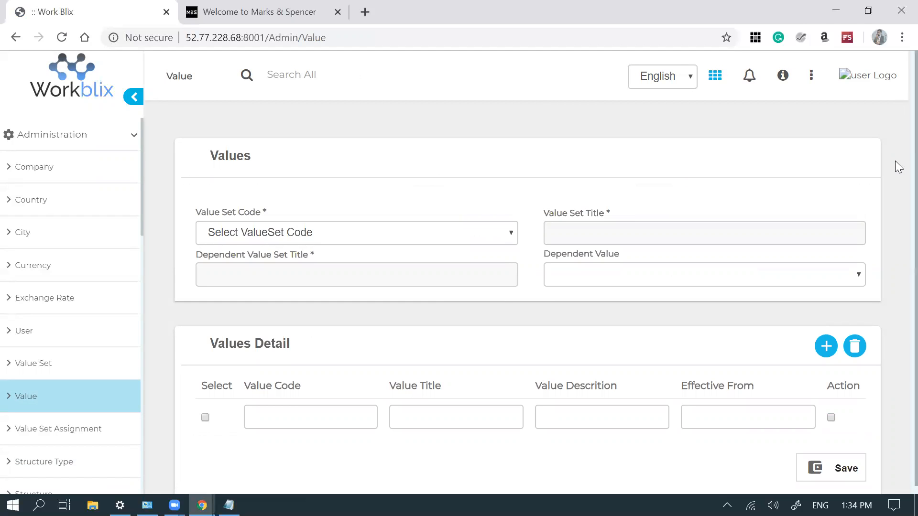
- Load the COMP Company value set and review its values coded 10 through 18
{"action": "scroll", "coordinate": [895, 187], "scroll_direction": "down", "scroll_amount": 1}
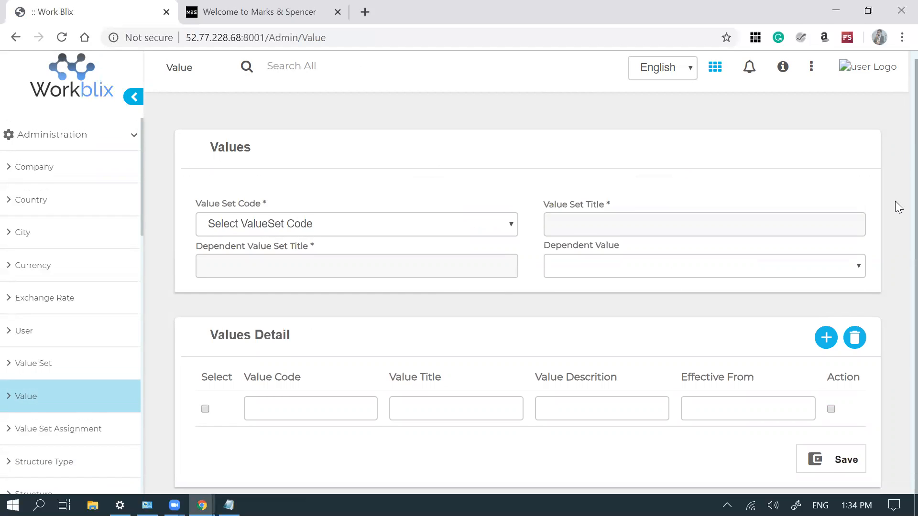
{"action": "left_click", "coordinate": [476, 235]}
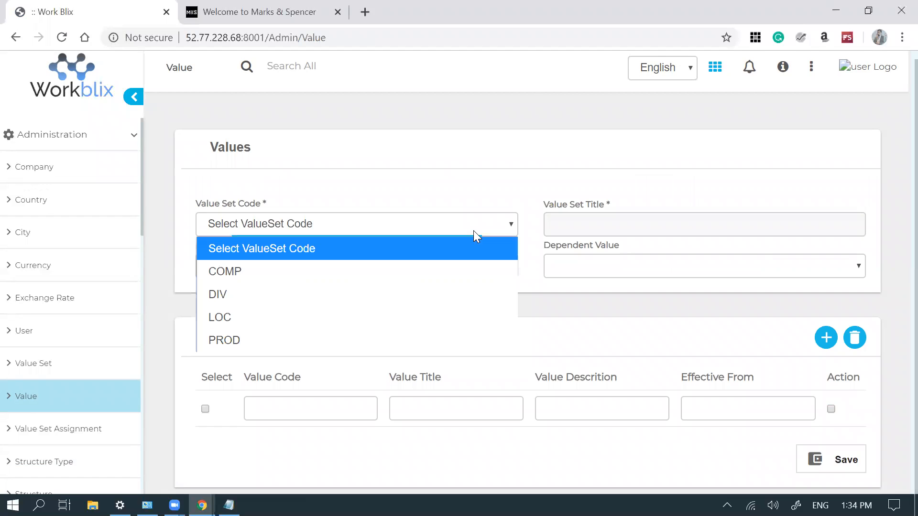
{"action": "left_click", "coordinate": [403, 271]}
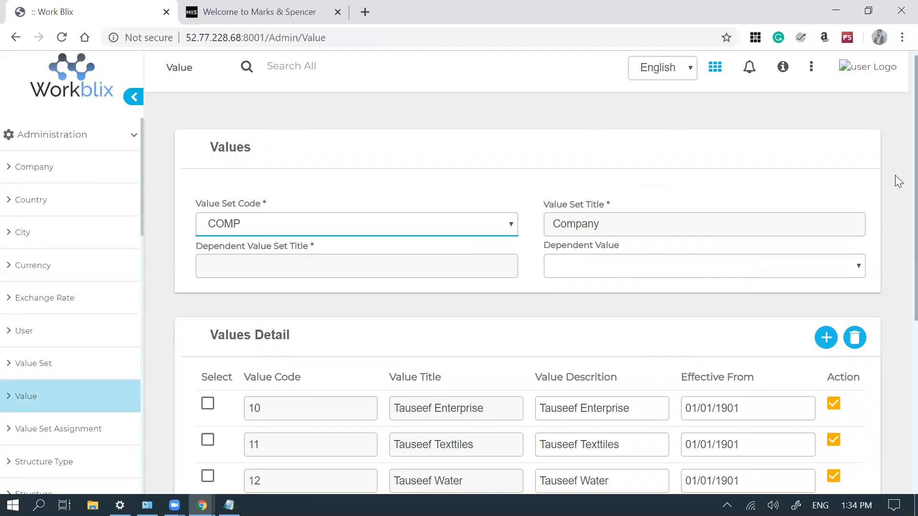
{"action": "scroll", "coordinate": [898, 201], "scroll_direction": "down", "scroll_amount": 4}
{"action": "scroll", "coordinate": [895, 340], "scroll_direction": "down", "scroll_amount": 2}
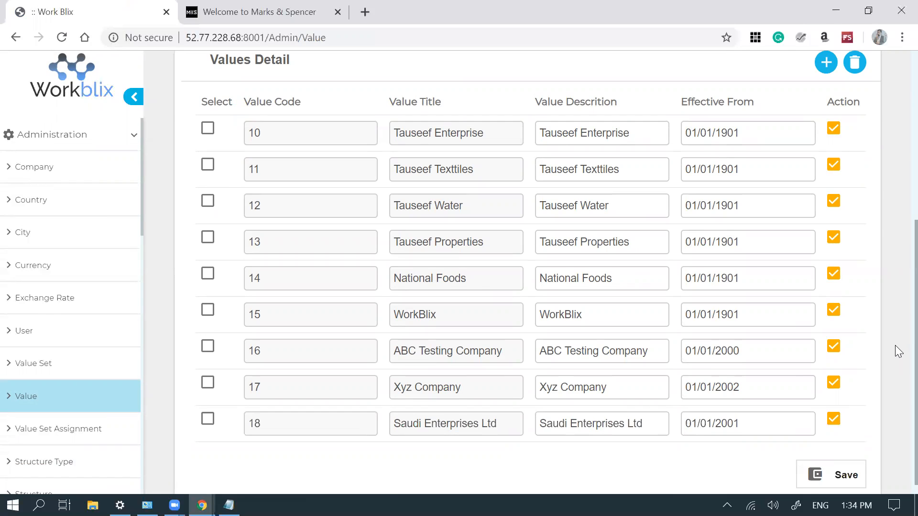
{"action": "scroll", "coordinate": [895, 346], "scroll_direction": "up", "scroll_amount": 6}
{"action": "left_click", "coordinate": [441, 215]}
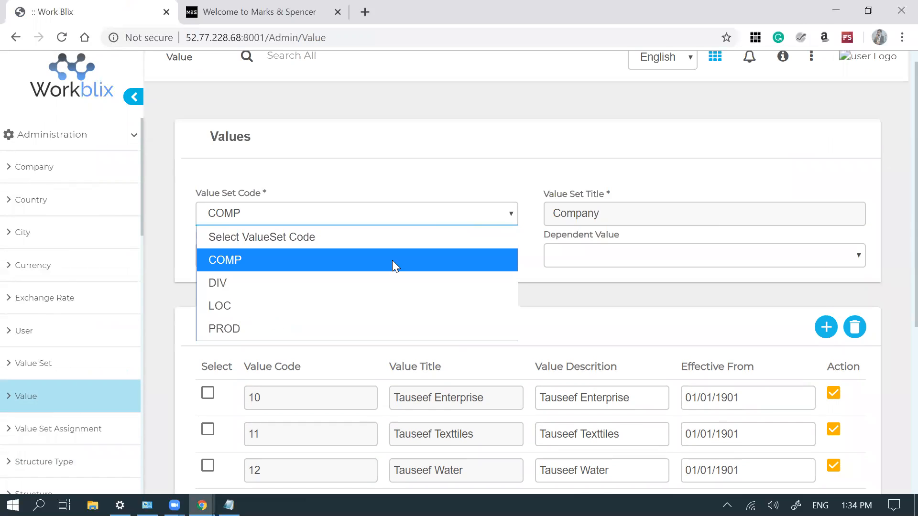
- View DIV Business Division values for WorkBlix, Tauseef Enterprise, then Saudi Enterprises Ltd (SELCD, SELFD, SELSYS)
{"action": "left_click", "coordinate": [347, 290]}
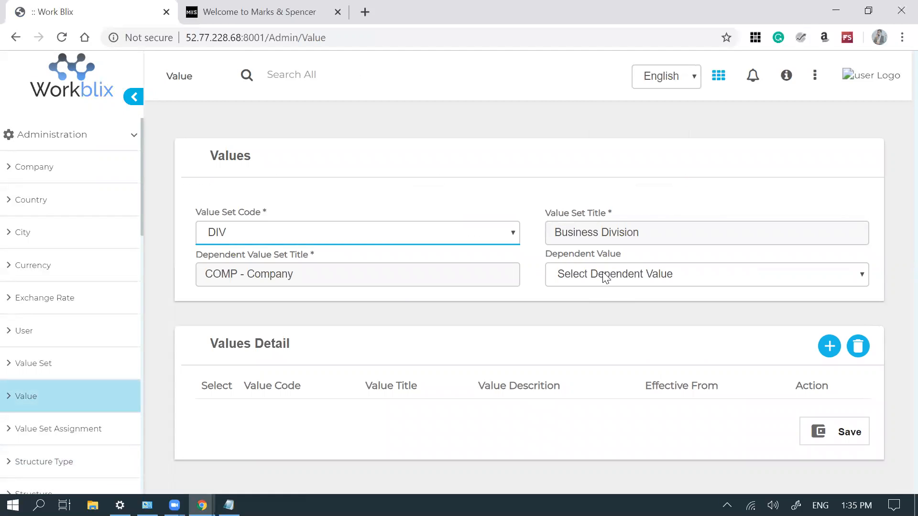
{"action": "left_click", "coordinate": [607, 275]}
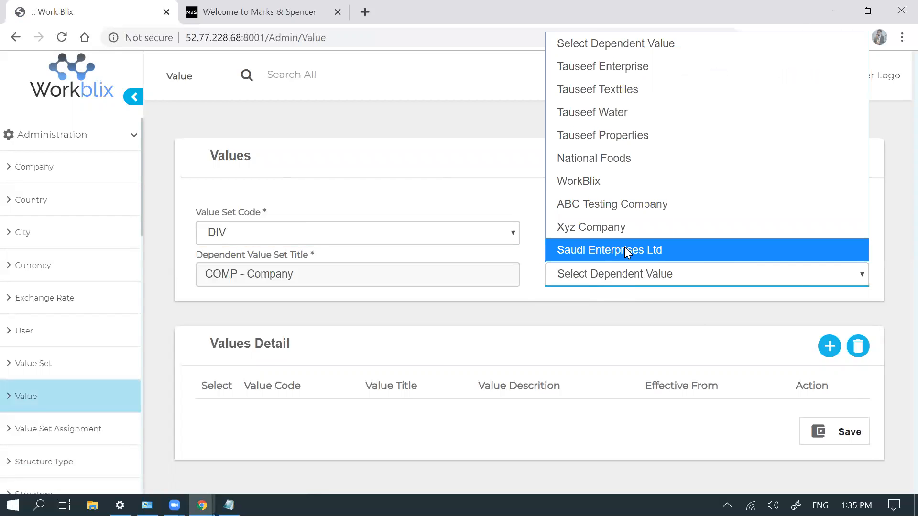
{"action": "left_click", "coordinate": [595, 180]}
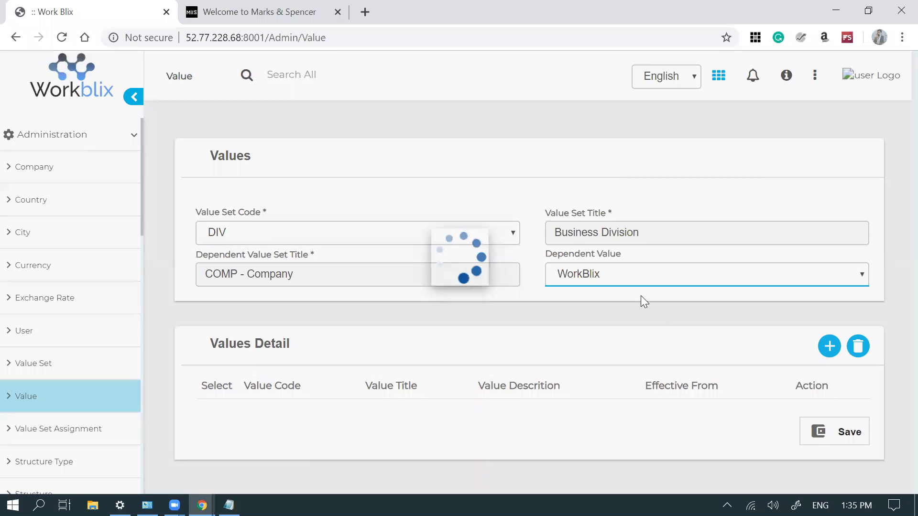
{"action": "left_click", "coordinate": [670, 275]}
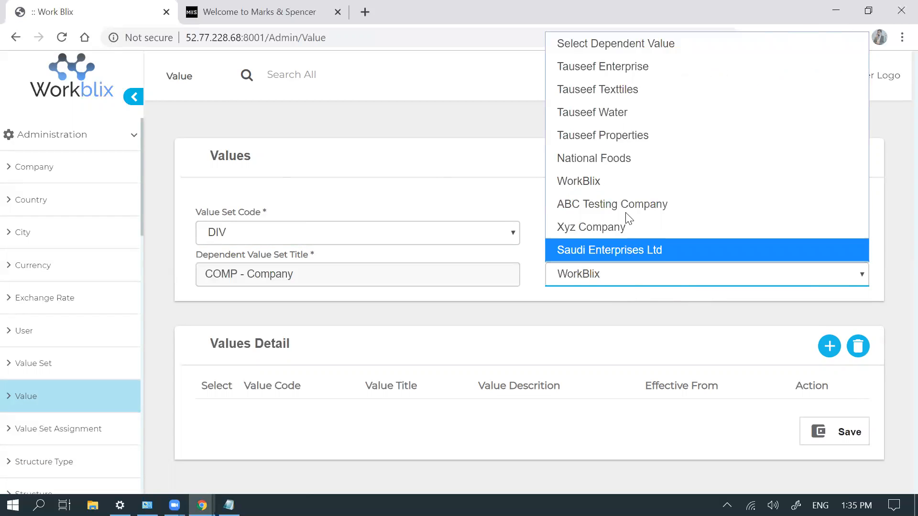
{"action": "left_click", "coordinate": [600, 70]}
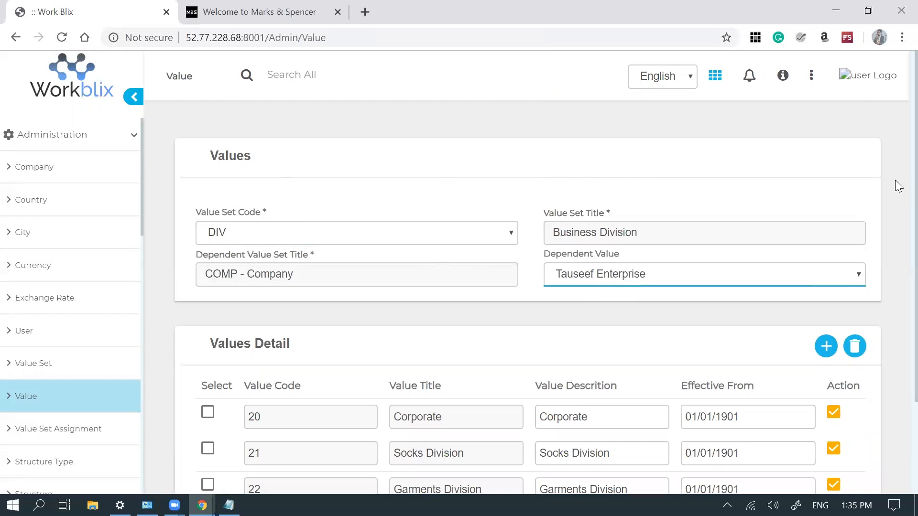
{"action": "scroll", "coordinate": [898, 302], "scroll_direction": "down", "scroll_amount": 2}
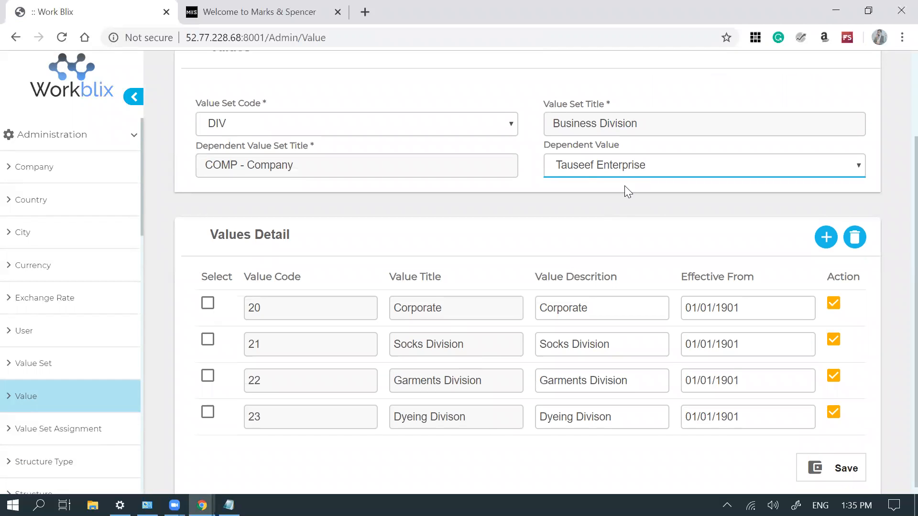
{"action": "left_click", "coordinate": [613, 175]}
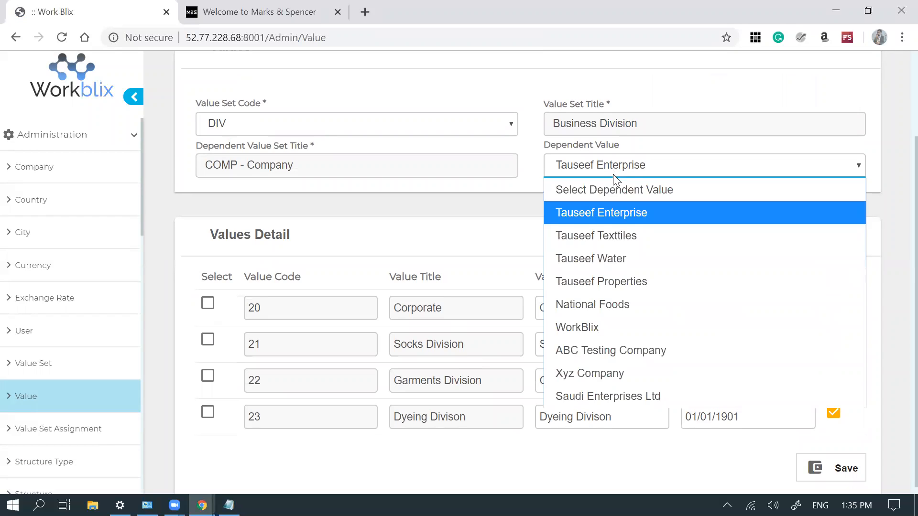
{"action": "left_click", "coordinate": [607, 388]}
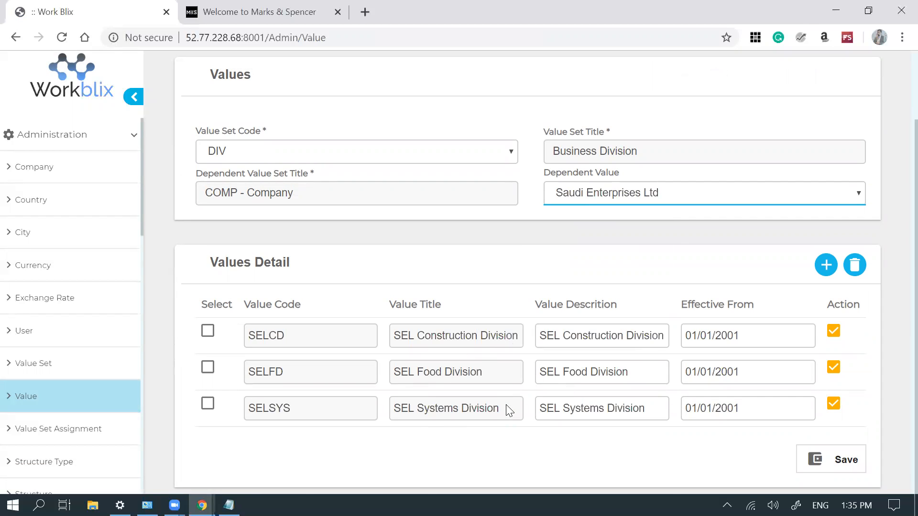
{"action": "left_click", "coordinate": [462, 151]}
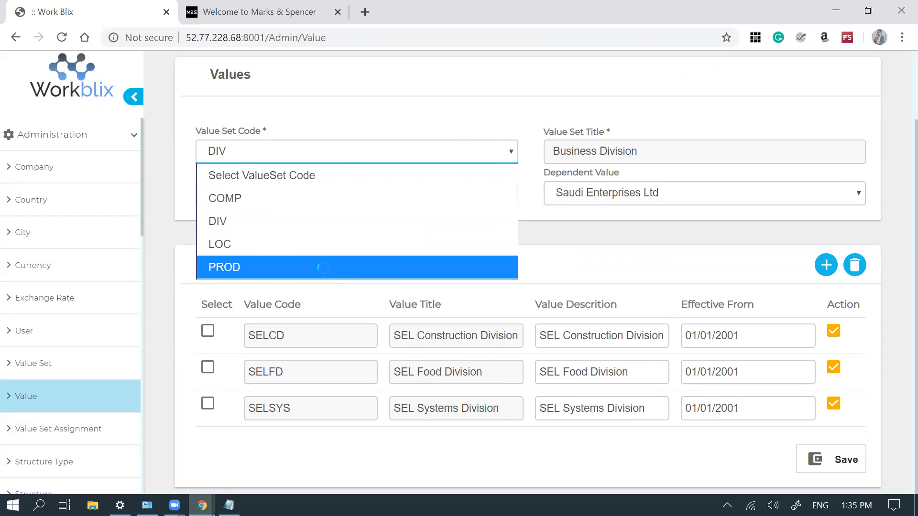
- Show PROD Product values under SEL Construction, SEL Food, then SEL Systems divisions
{"action": "left_click", "coordinate": [323, 268]}
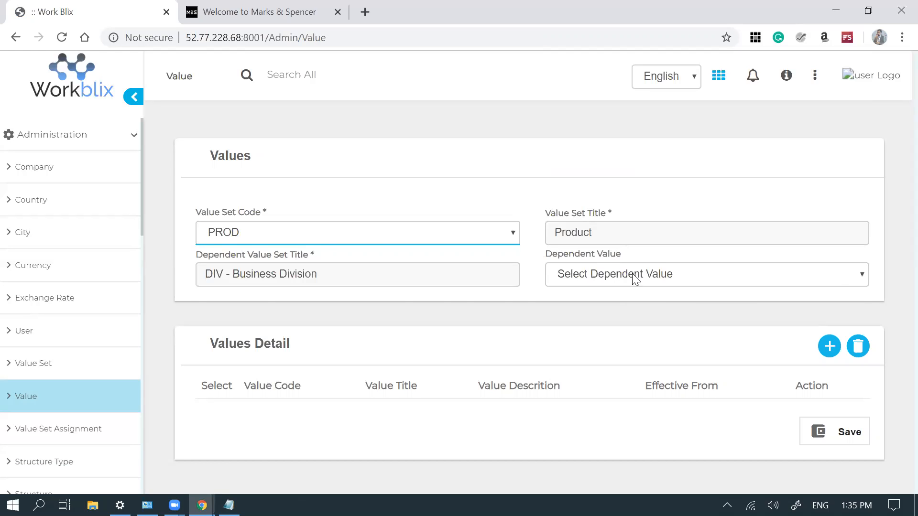
{"action": "left_click", "coordinate": [635, 279]}
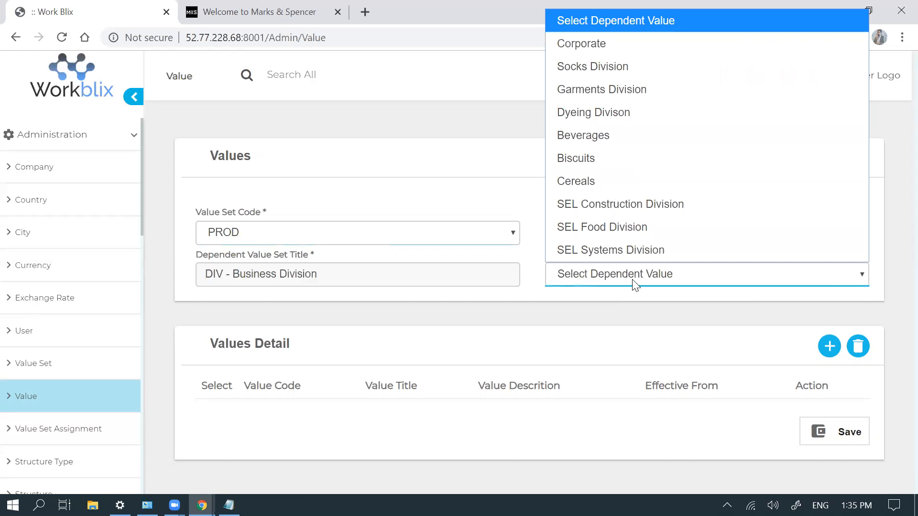
{"action": "left_click", "coordinate": [615, 204]}
{"action": "scroll", "coordinate": [896, 301], "scroll_direction": "down", "scroll_amount": 1}
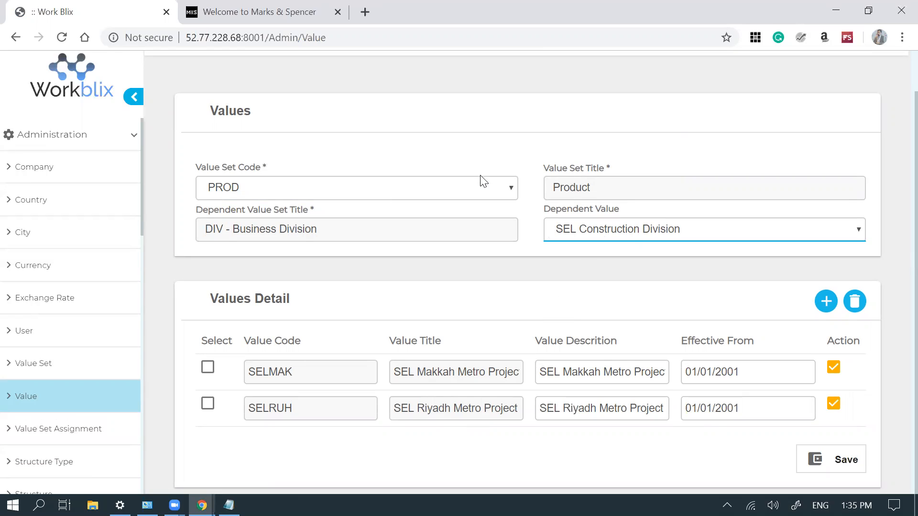
{"action": "left_click", "coordinate": [588, 229]}
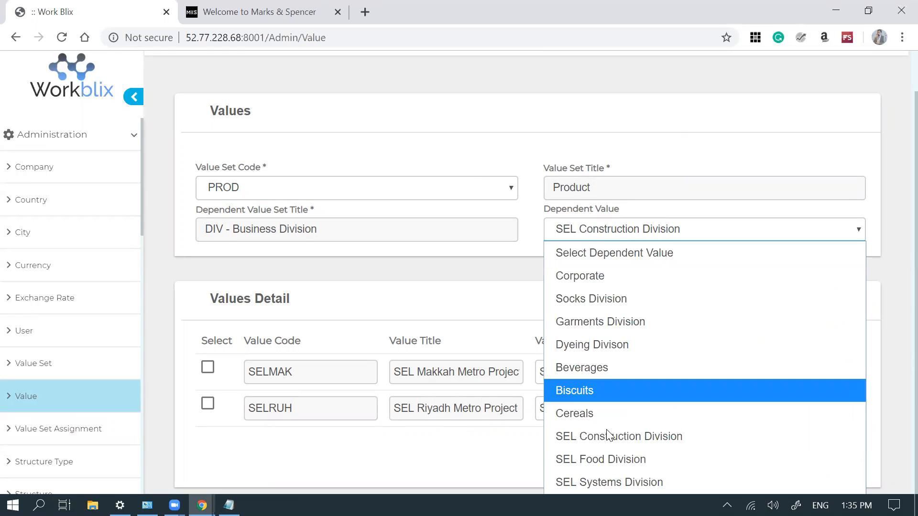
{"action": "left_click", "coordinate": [615, 458]}
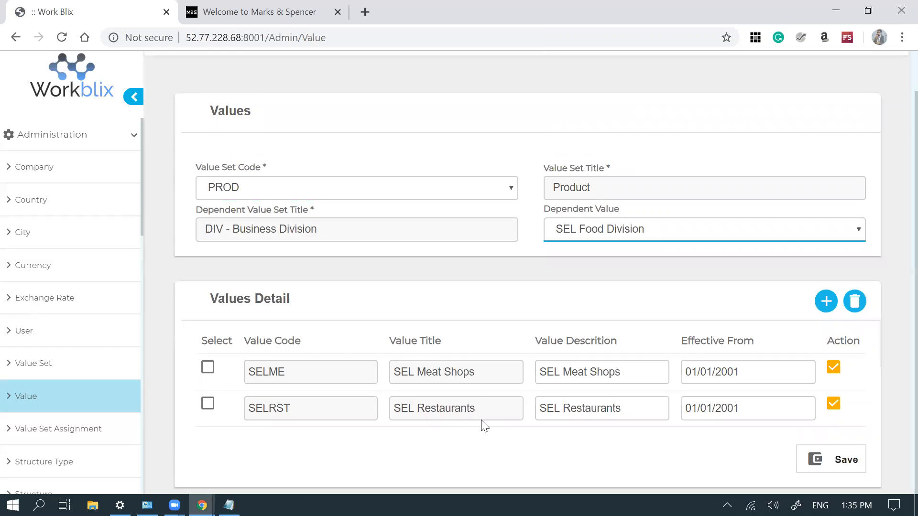
{"action": "left_click", "coordinate": [620, 234]}
{"action": "left_click", "coordinate": [621, 475]}
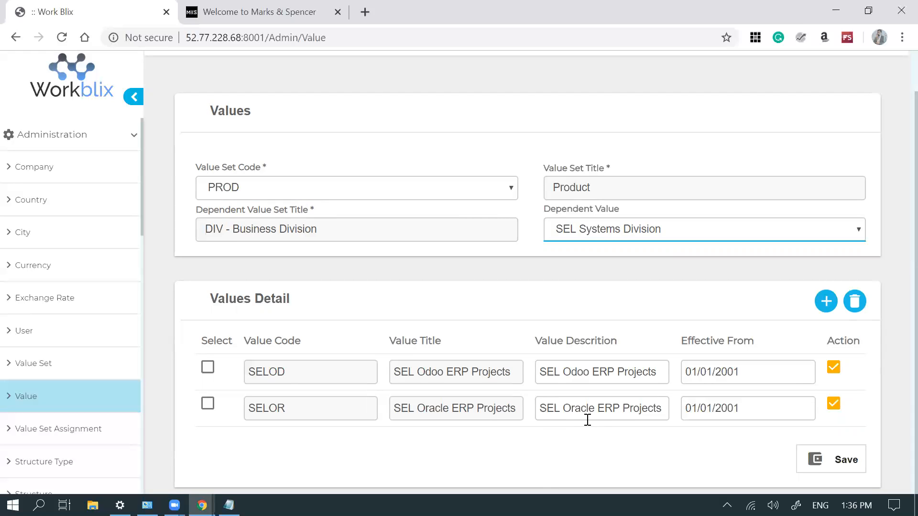
{"action": "left_click", "coordinate": [448, 191]}
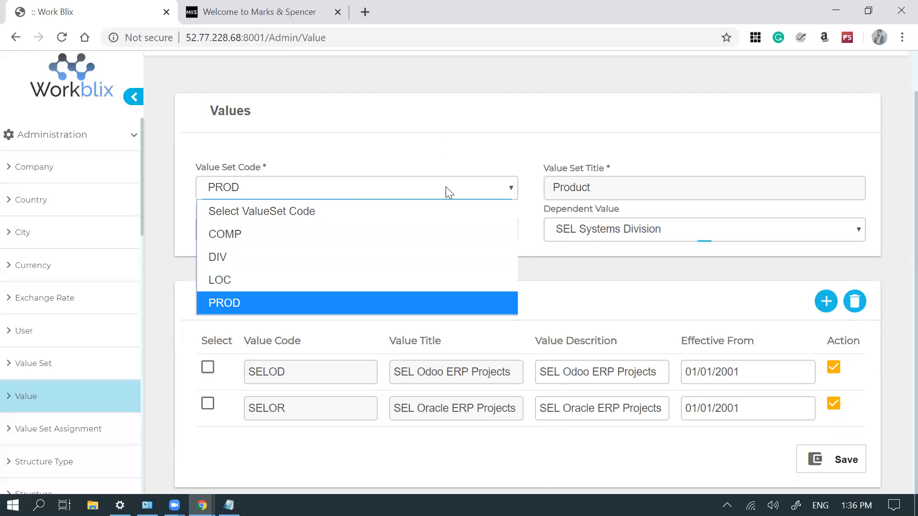
- Show LOC Location values for Saudi Enterprises Ltd: Jeddah, Makkah and Riyadh sites
{"action": "left_click", "coordinate": [338, 279]}
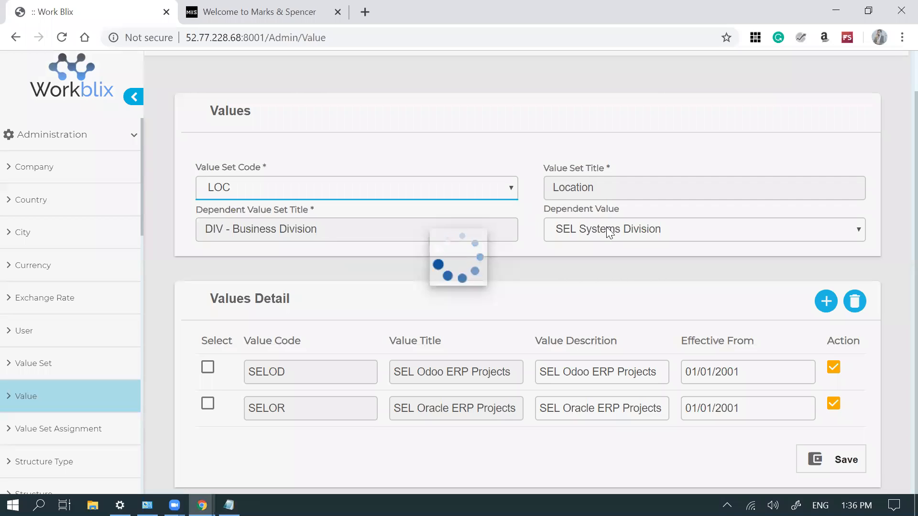
{"action": "left_click", "coordinate": [606, 282]}
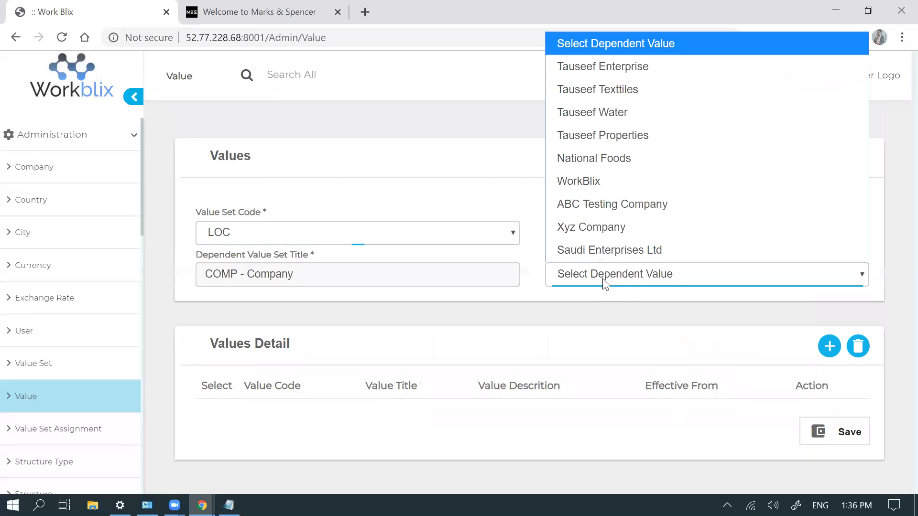
{"action": "left_click", "coordinate": [619, 249]}
{"action": "scroll", "coordinate": [895, 312], "scroll_direction": "down", "scroll_amount": 2}
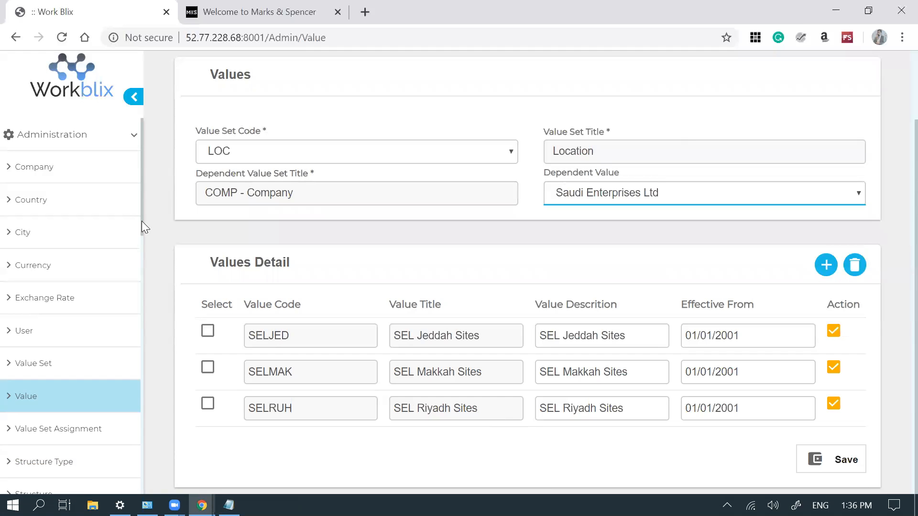
{"action": "left_click_drag", "start_coordinate": [140, 220], "coordinate": [143, 237]}
{"action": "scroll", "coordinate": [103, 334], "scroll_direction": "down", "scroll_amount": 1}
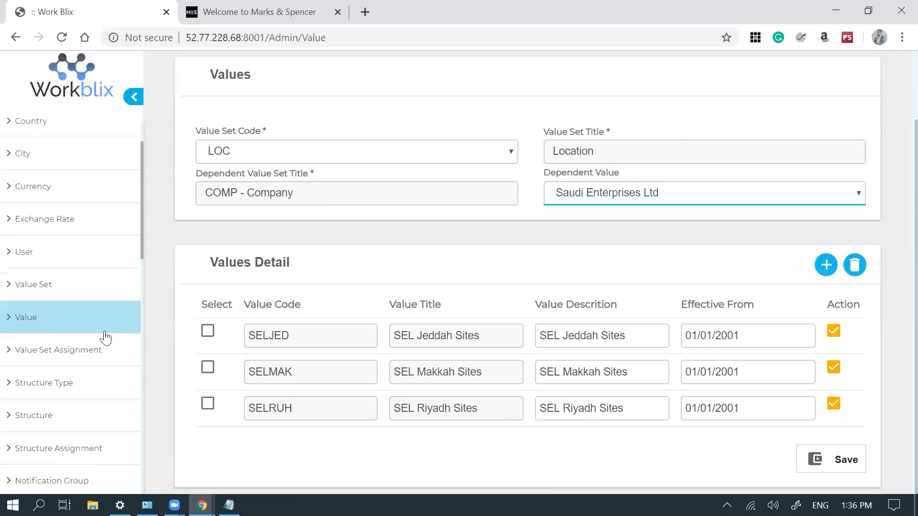
{"action": "left_click", "coordinate": [73, 395]}
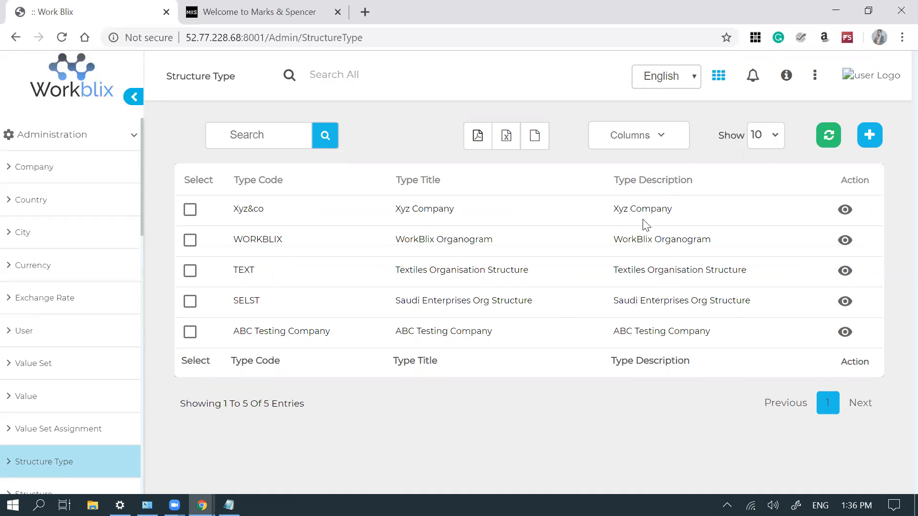
- Review the SELST record's four qualifier types, led by primary SEL Company, then close it
{"action": "left_click", "coordinate": [845, 302]}
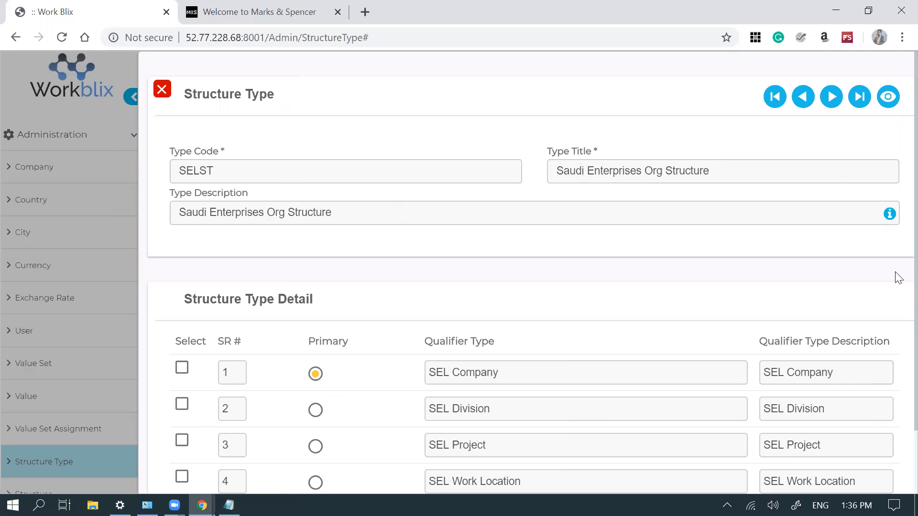
{"action": "scroll", "coordinate": [897, 330], "scroll_direction": "down", "scroll_amount": 2}
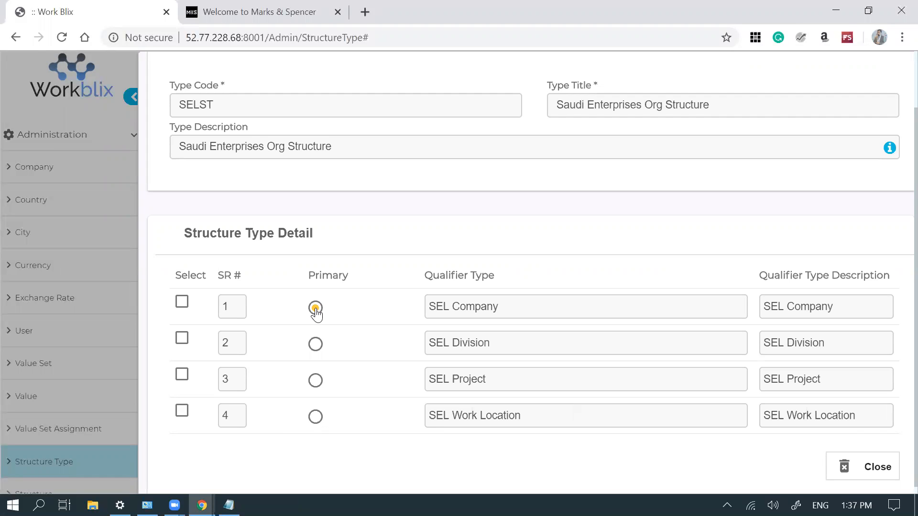
{"action": "left_click", "coordinate": [855, 467]}
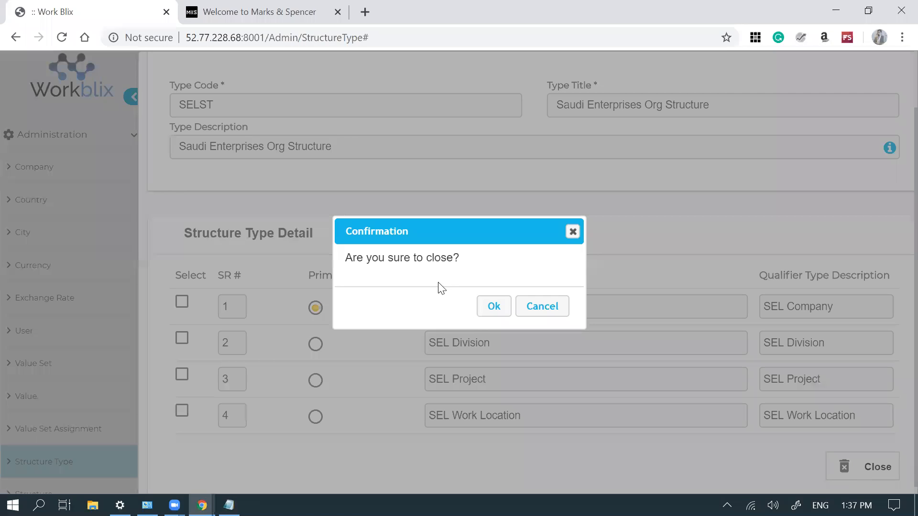
{"action": "left_click", "coordinate": [495, 306]}
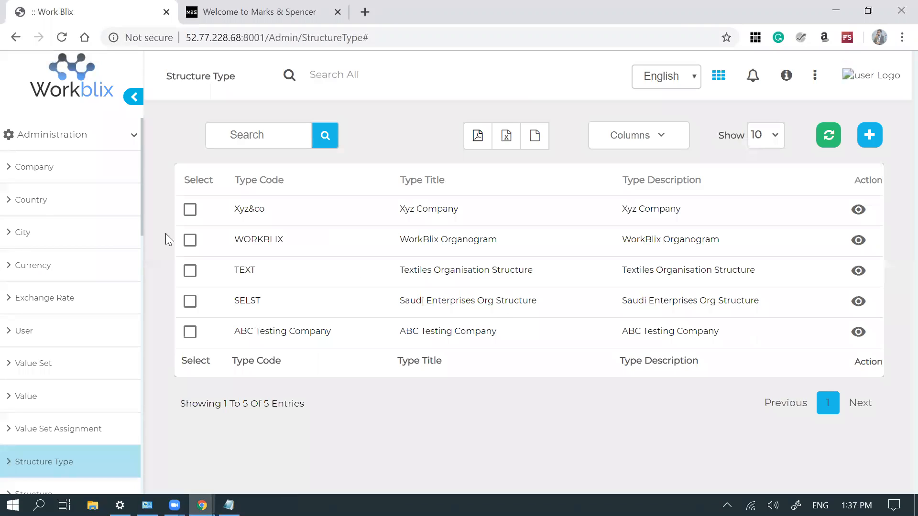
- Show the eight-company Company list and open a new incognito browser window
{"action": "scroll", "coordinate": [143, 201], "scroll_direction": "down", "scroll_amount": 1}
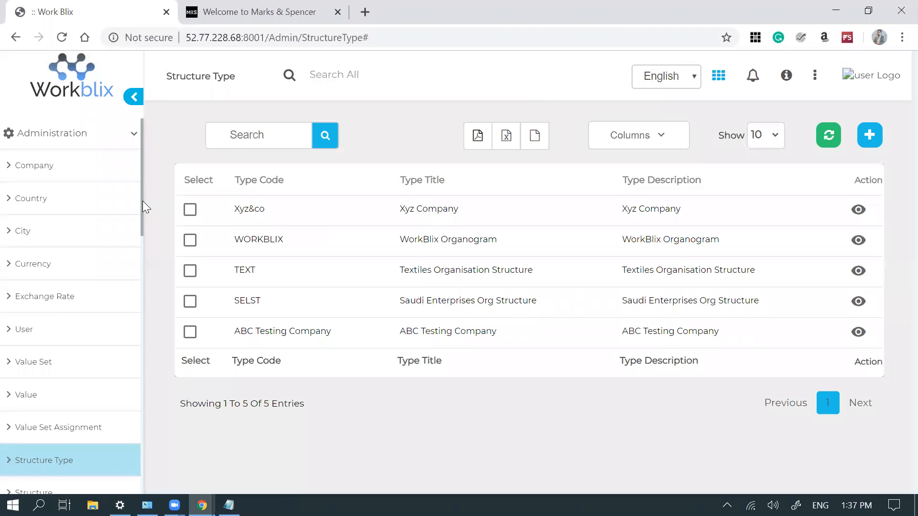
{"action": "scroll", "coordinate": [142, 204], "scroll_direction": "down", "scroll_amount": 1}
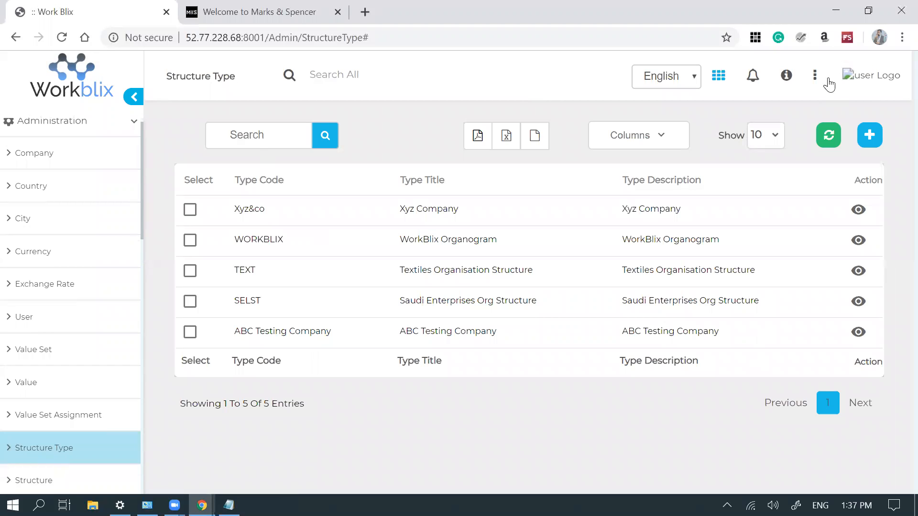
{"action": "left_click", "coordinate": [69, 154]}
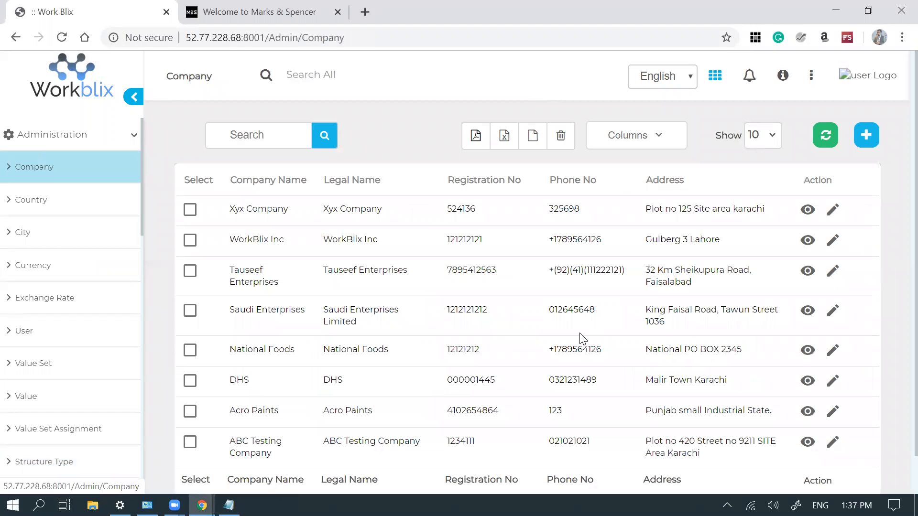
{"action": "left_click", "coordinate": [902, 38]}
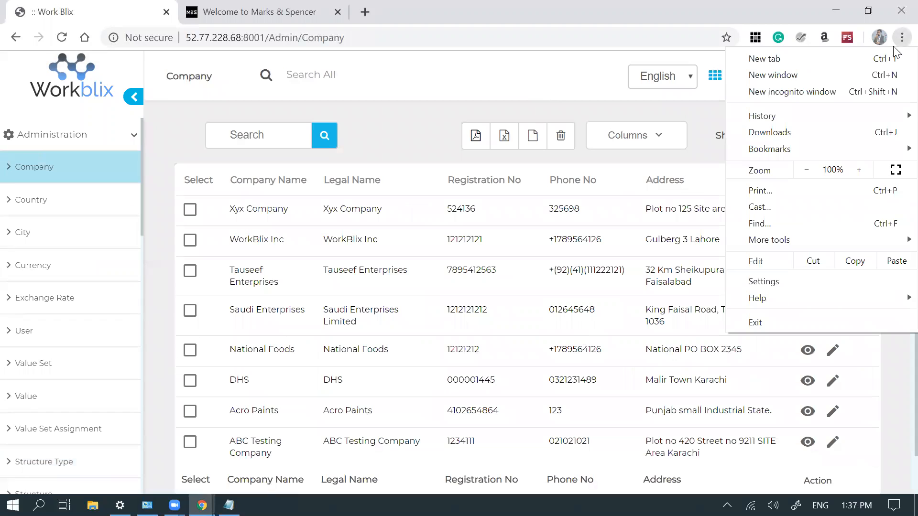
{"action": "left_click", "coordinate": [813, 93]}
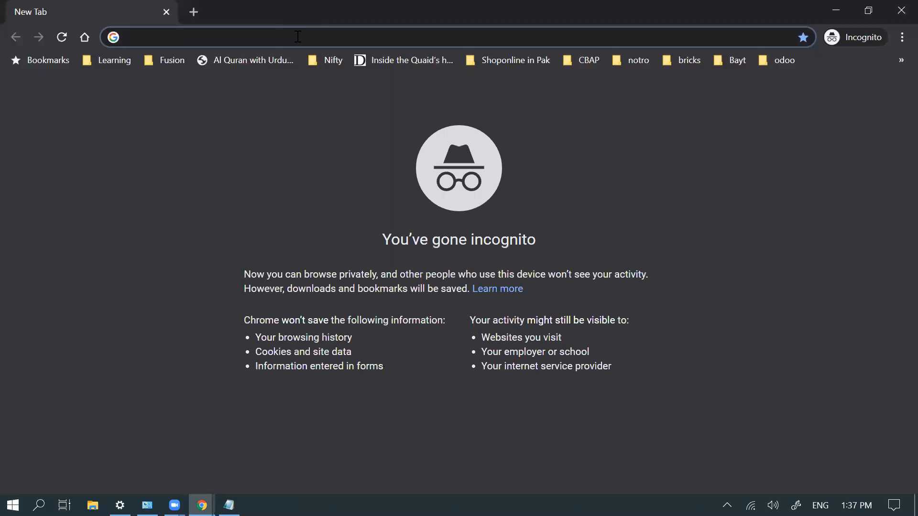
- Load WorkBlix in the incognito window and sign in with the admin username and password
{"action": "type", "text": "52.77.228.68:8001"}
{"action": "key", "text": "Return"}
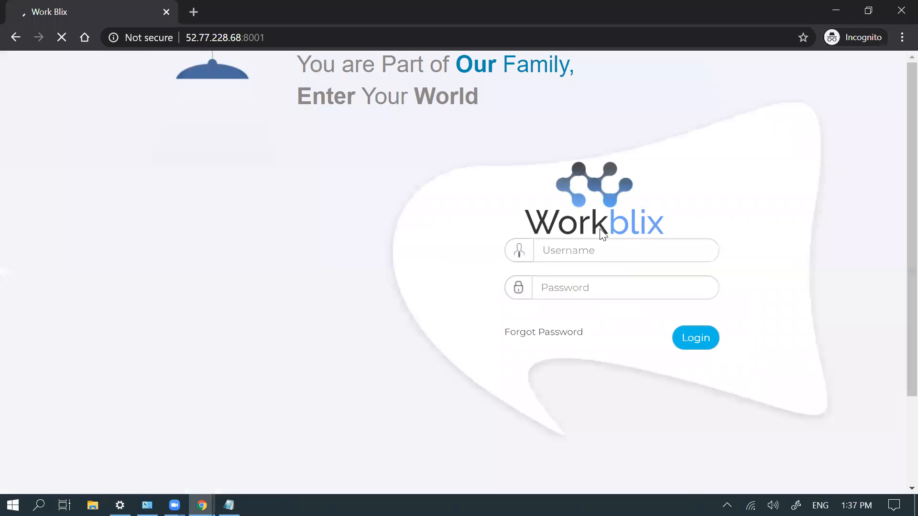
{"action": "left_click", "coordinate": [592, 245]}
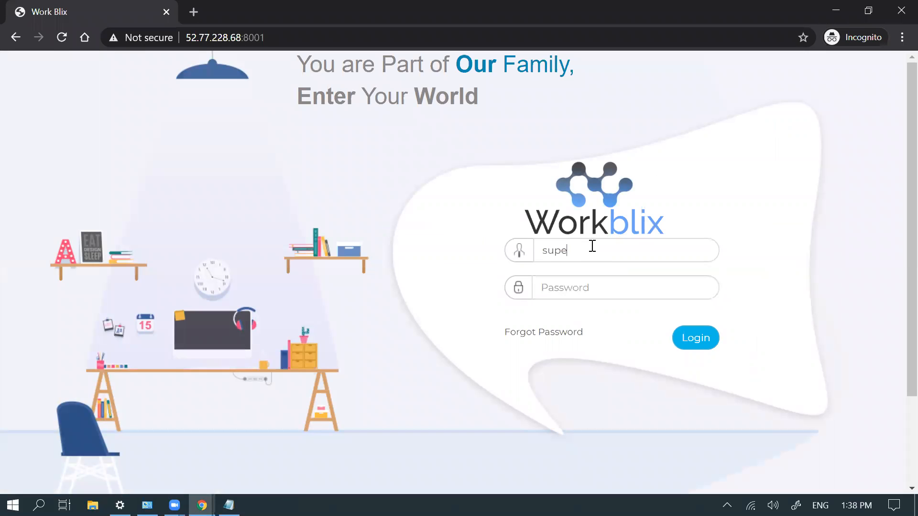
{"action": "key", "text": "Tab"}
{"action": "type", "text": "•••••••"}
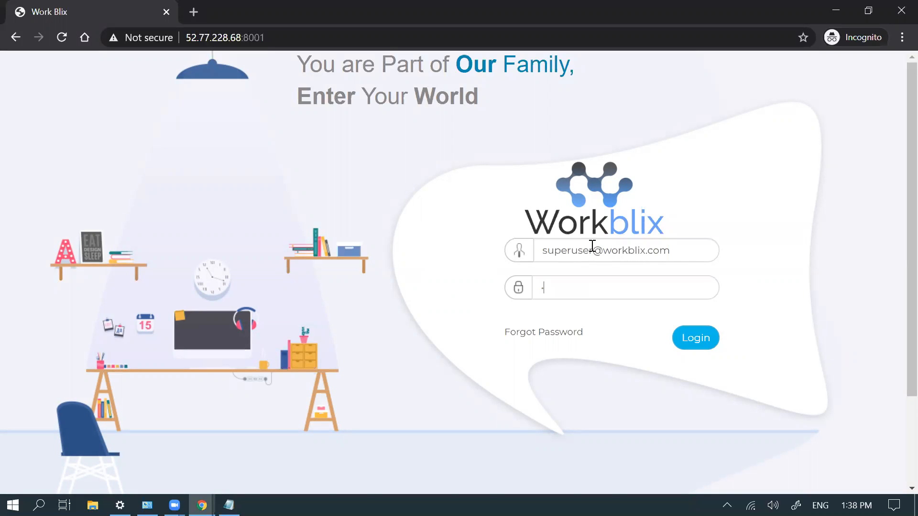
{"action": "type", "text": "•"}
{"action": "key", "text": "Return"}
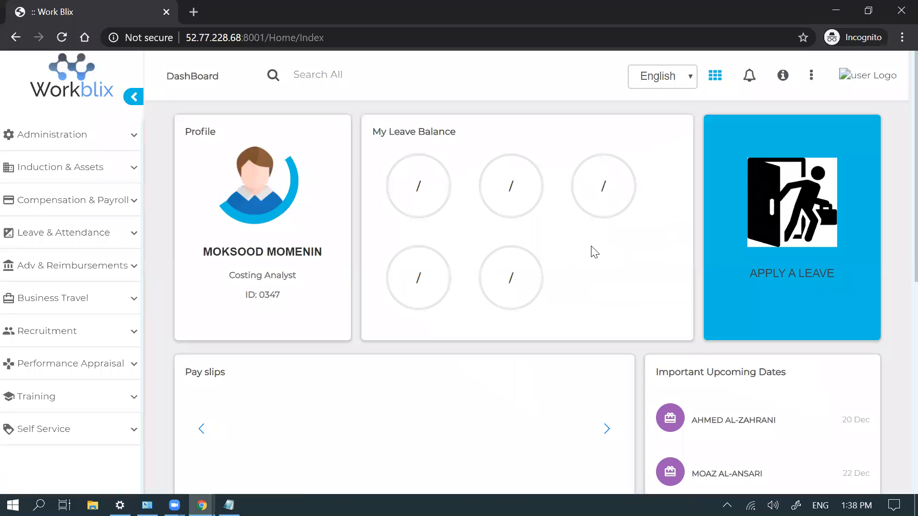
- Open the Administration Company list, then switch to the other WorkBlix window to see all eight companies
{"action": "left_click", "coordinate": [117, 142]}
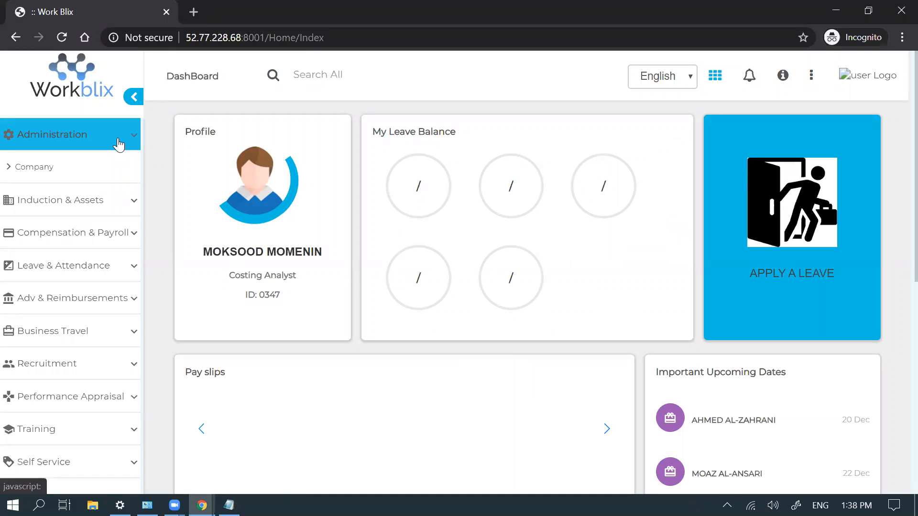
{"action": "left_click", "coordinate": [54, 169]}
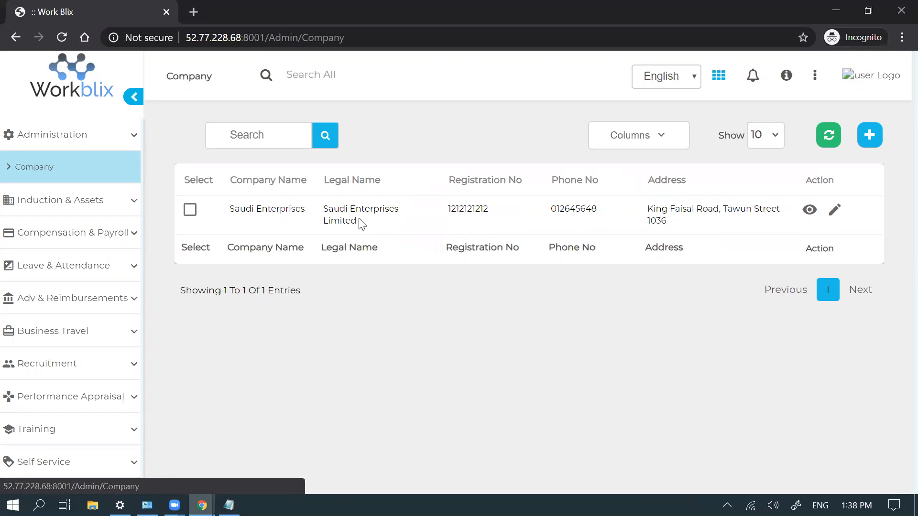
{"action": "key", "text": "alt+Tab"}
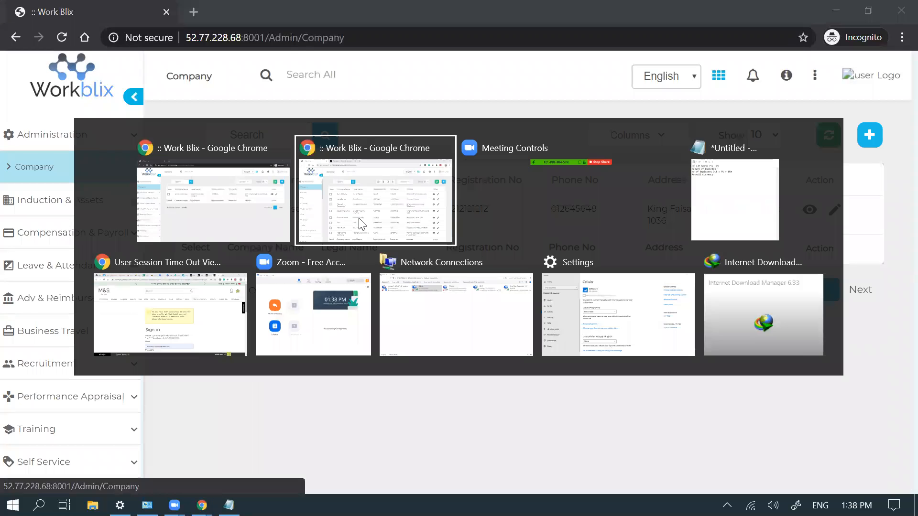
{"action": "scroll", "coordinate": [408, 216], "scroll_direction": "down", "scroll_amount": 1}
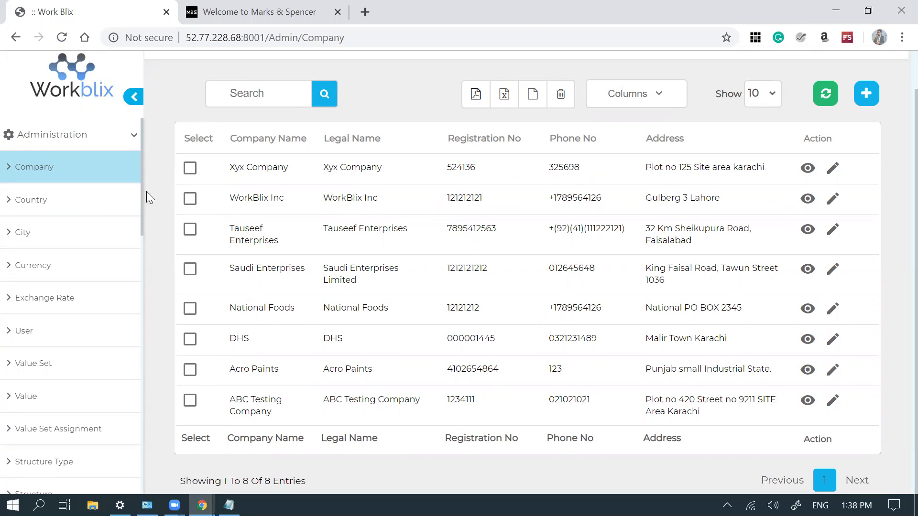
- Open the User list and scroll through users' e-mails, English language and Application login type
{"action": "left_click", "coordinate": [34, 329]}
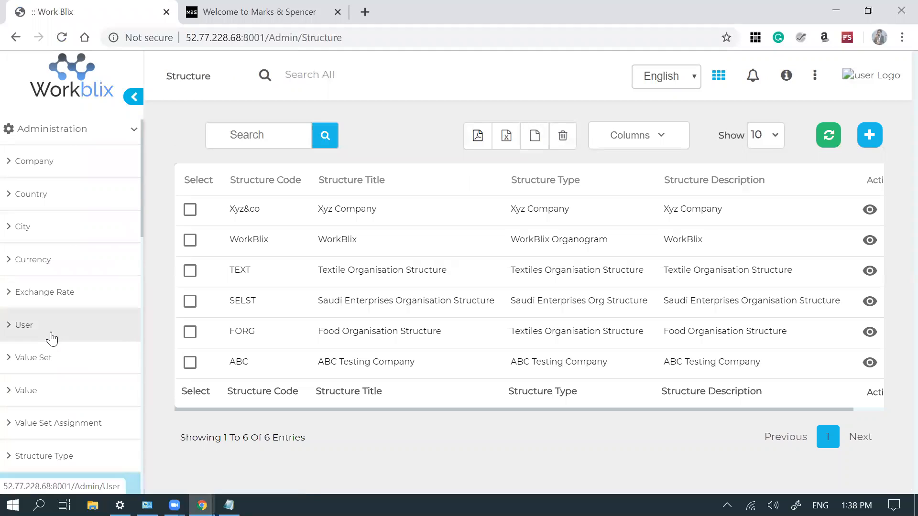
{"action": "left_click", "coordinate": [52, 339]}
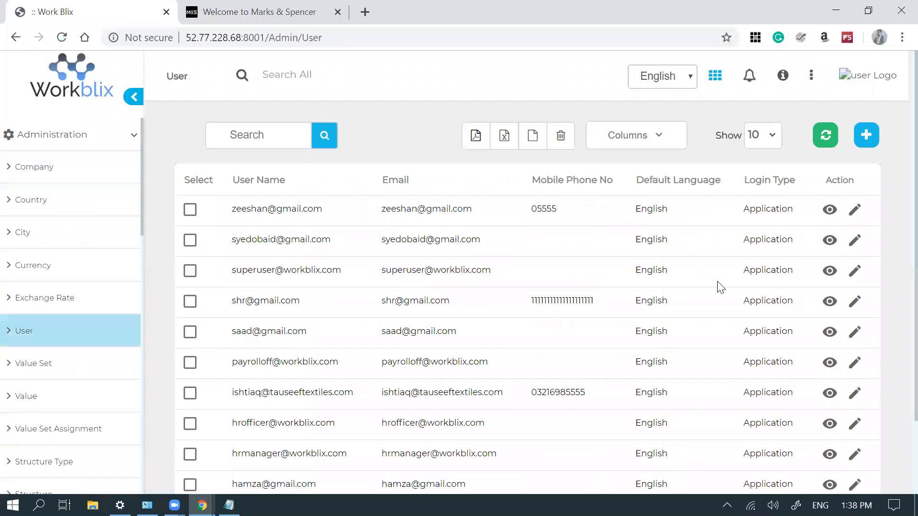
{"action": "scroll", "coordinate": [895, 227], "scroll_direction": "down", "scroll_amount": 1}
{"action": "scroll", "coordinate": [897, 253], "scroll_direction": "down", "scroll_amount": 2}
{"action": "scroll", "coordinate": [895, 250], "scroll_direction": "up", "scroll_amount": 2}
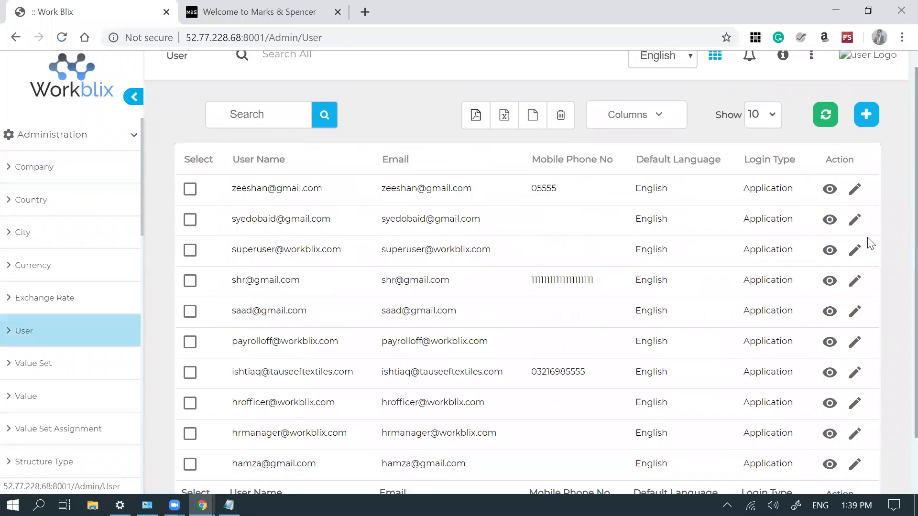
{"action": "left_click", "coordinate": [855, 189]}
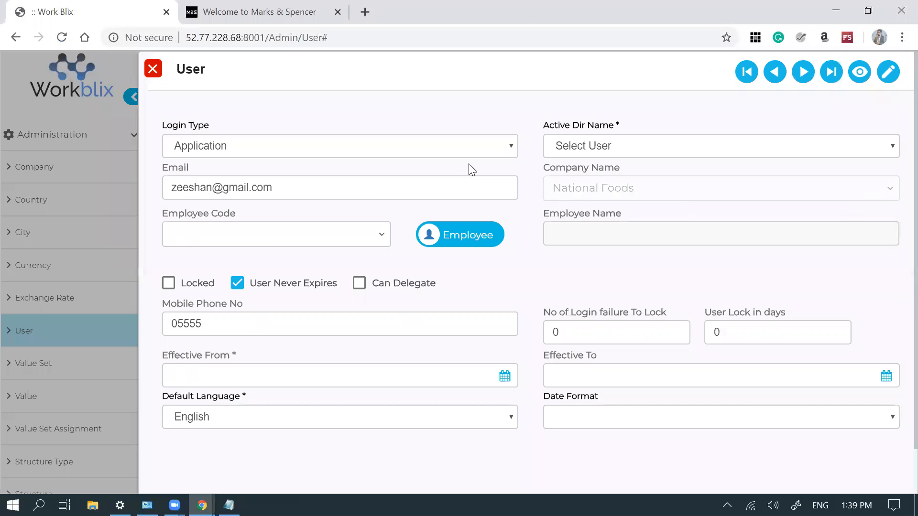
{"action": "left_click", "coordinate": [457, 156]}
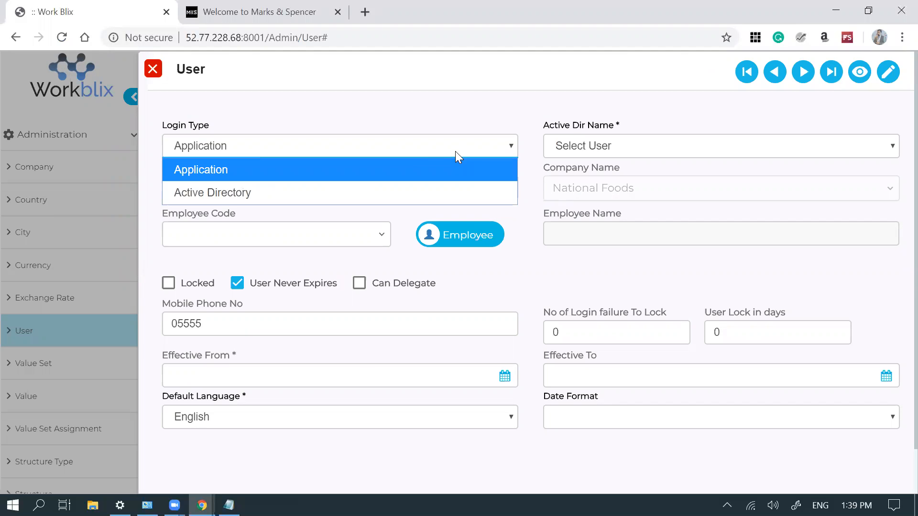
{"action": "left_click", "coordinate": [455, 151]}
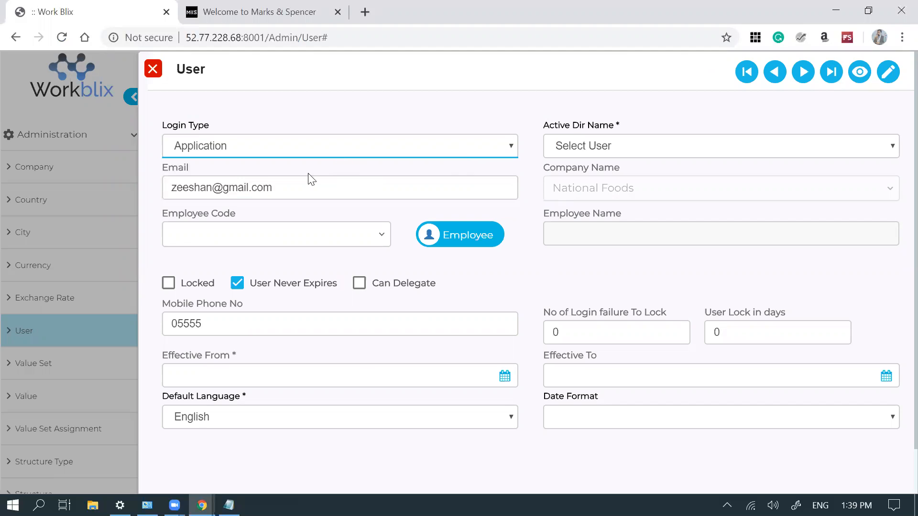
{"action": "left_click", "coordinate": [473, 238]}
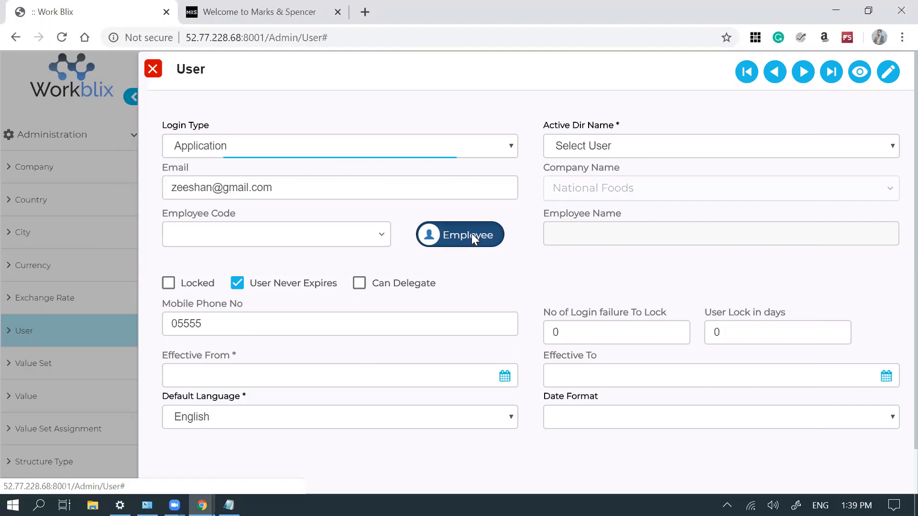
{"action": "left_click", "coordinate": [473, 238]}
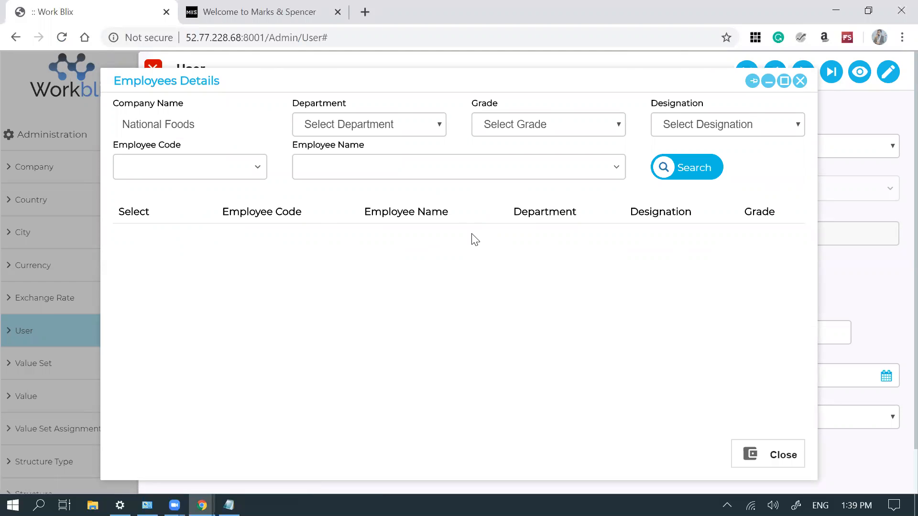
{"action": "left_click", "coordinate": [800, 81]}
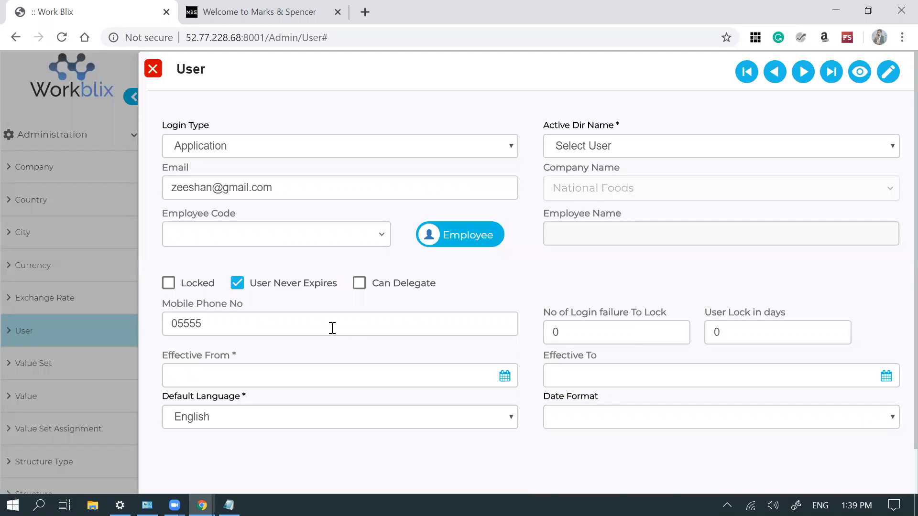
{"action": "left_click", "coordinate": [360, 285]}
{"action": "left_click", "coordinate": [152, 70]}
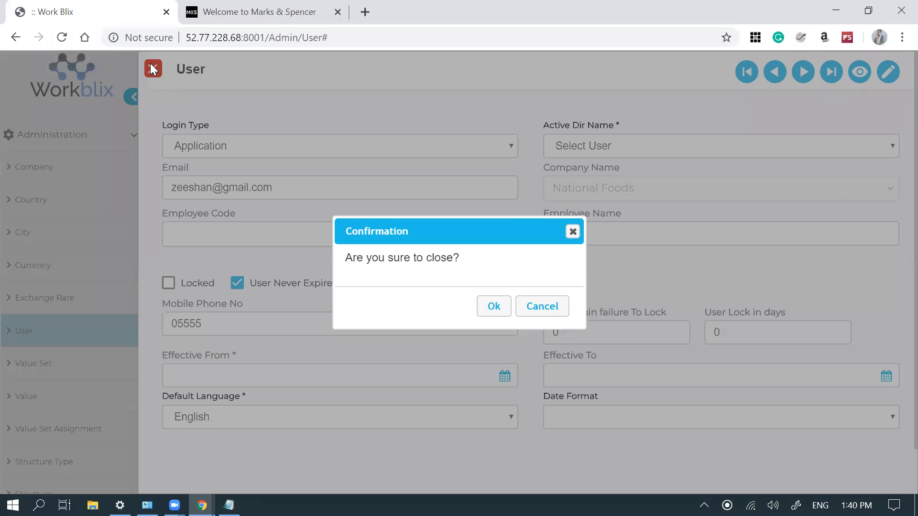
{"action": "left_click", "coordinate": [492, 306]}
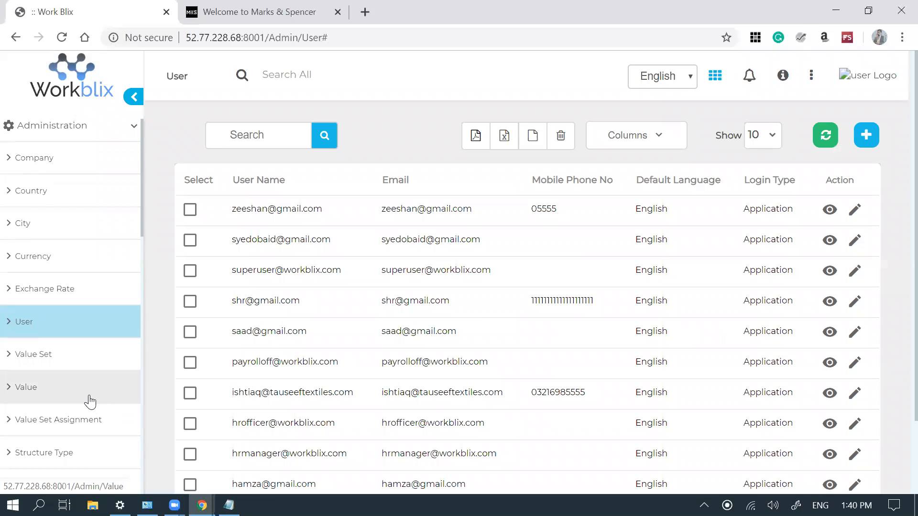
- In Role Assignment, assign a different user to the HRM role code, then go to Approval Stage
{"action": "scroll", "coordinate": [90, 402], "scroll_direction": "down", "scroll_amount": 3}
{"action": "scroll", "coordinate": [90, 401], "scroll_direction": "down", "scroll_amount": 2}
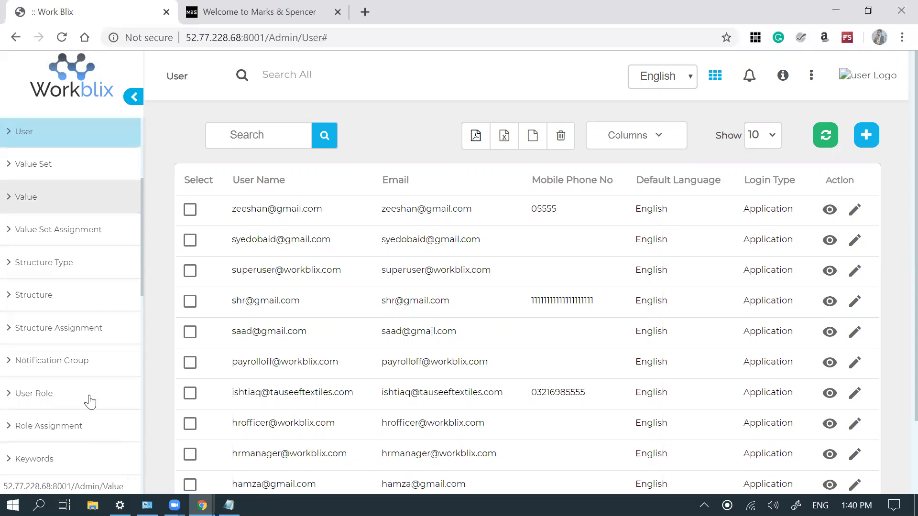
{"action": "left_click", "coordinate": [69, 425]}
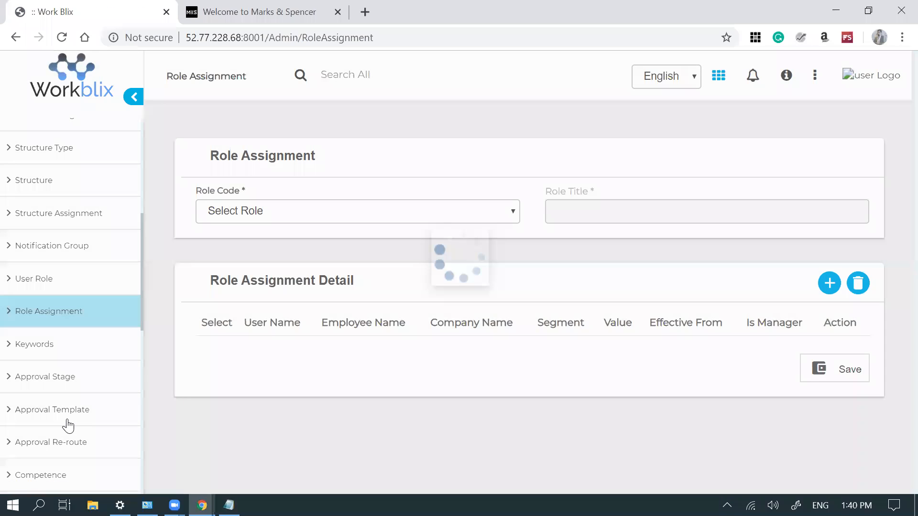
{"action": "left_click", "coordinate": [456, 222]}
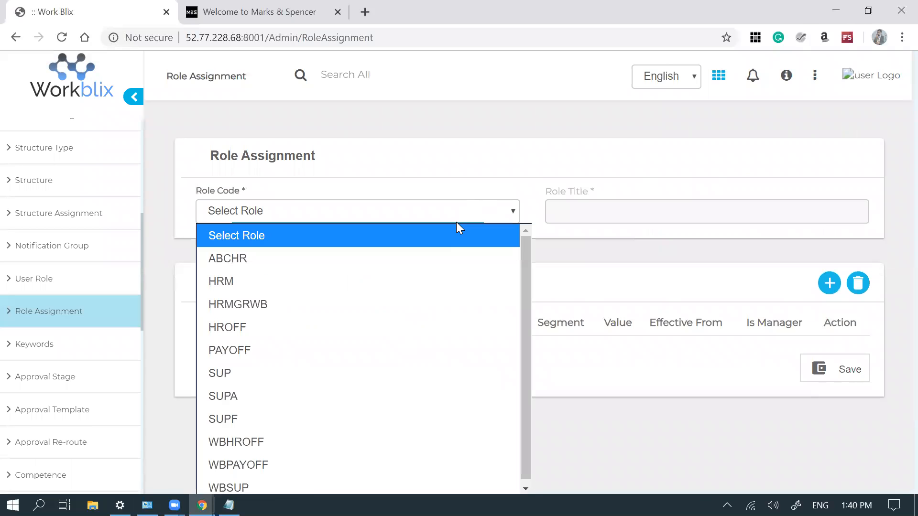
{"action": "left_click", "coordinate": [395, 283]}
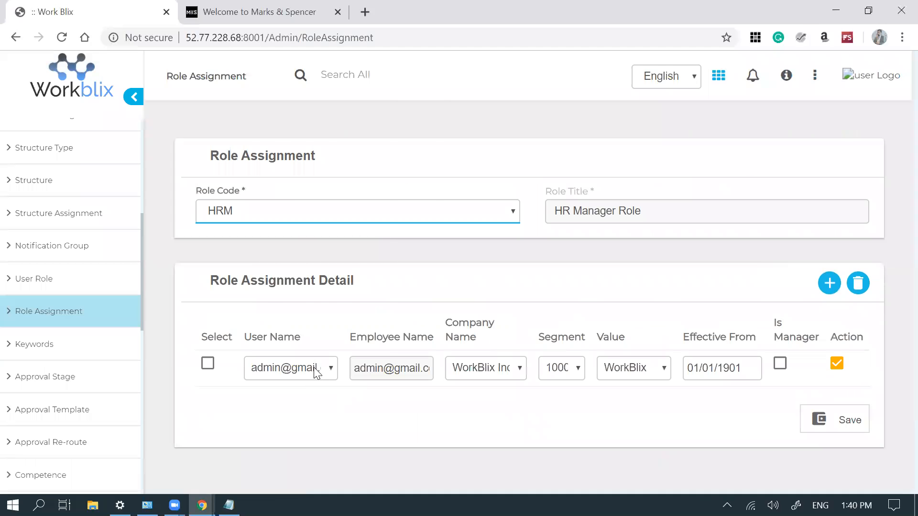
{"action": "left_click", "coordinate": [314, 371]}
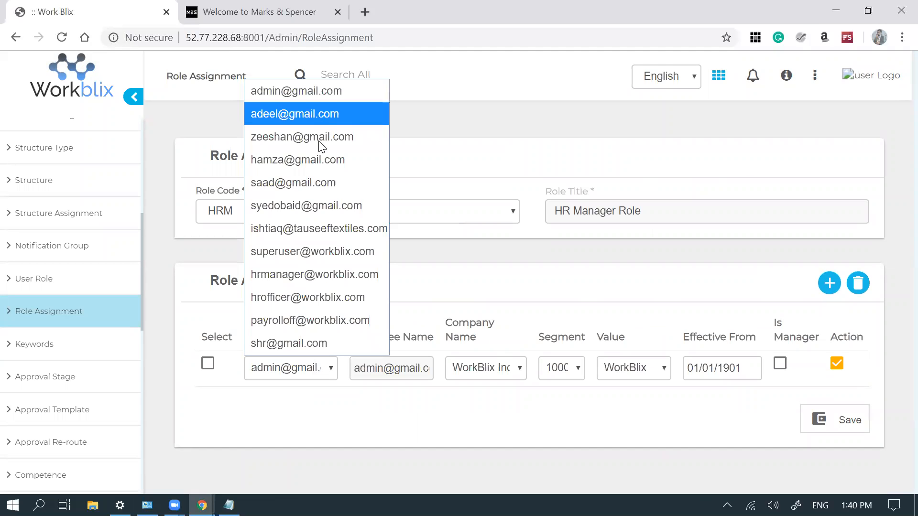
{"action": "left_click", "coordinate": [322, 158]}
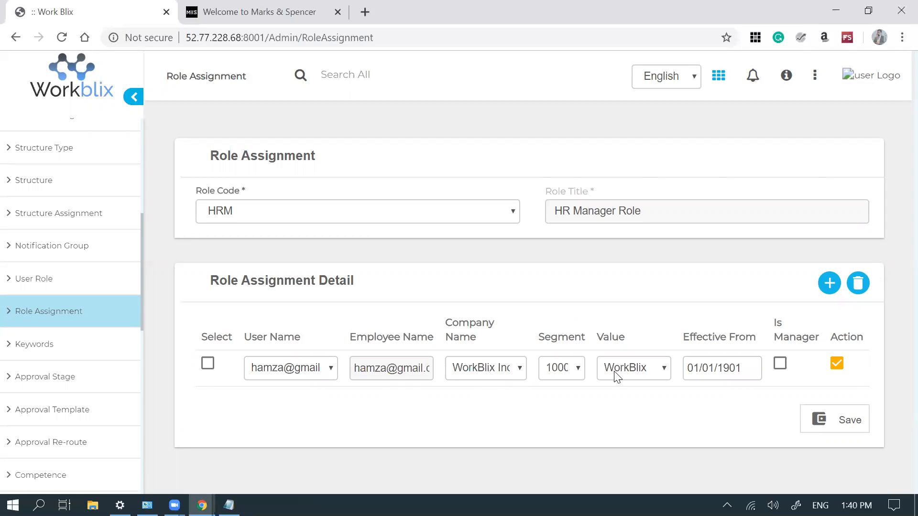
{"action": "scroll", "coordinate": [617, 378], "scroll_direction": "down", "scroll_amount": 2}
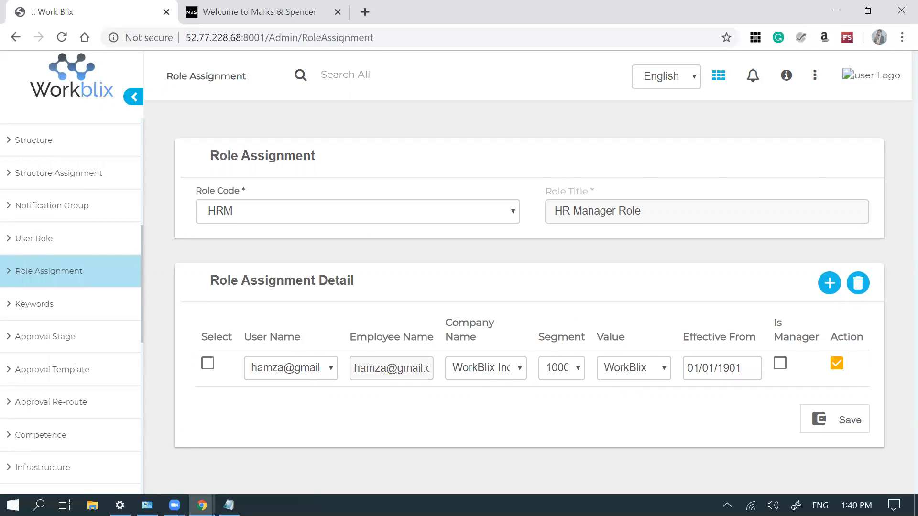
{"action": "left_click", "coordinate": [83, 339]}
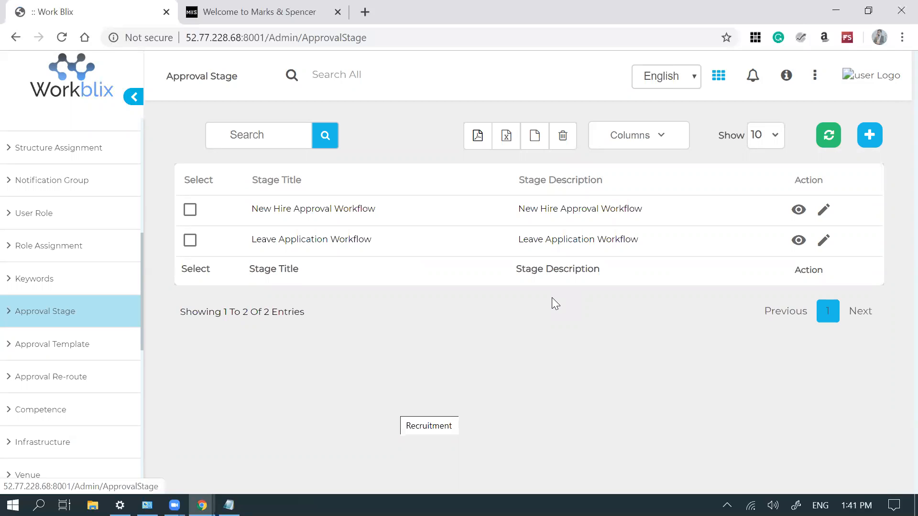
- Edit the Leave Application Workflow stage, keeping Head Of Department as the second approval role
{"action": "left_click", "coordinate": [822, 241]}
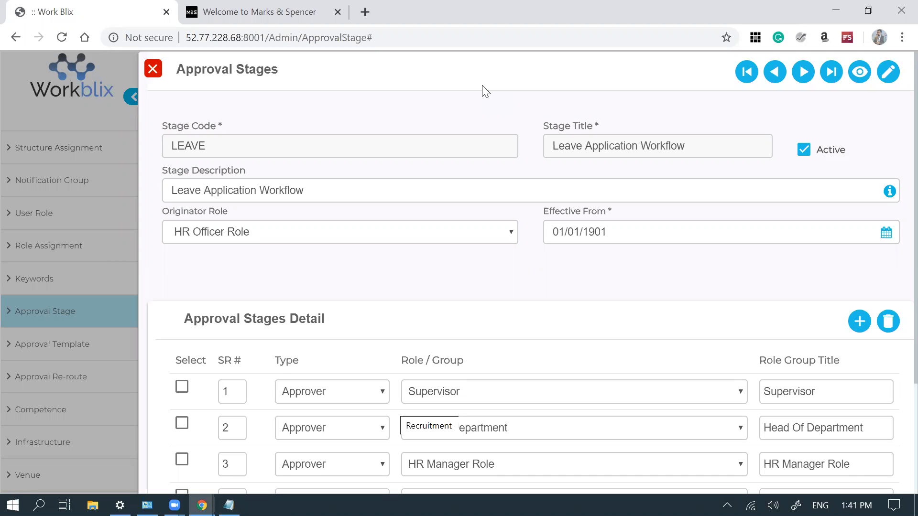
{"action": "left_click", "coordinate": [578, 436]}
{"action": "left_click", "coordinate": [578, 435]}
- Review the Approval Stages Detail rows and open the stage's Leave Application Approval Alert email template
{"action": "scroll", "coordinate": [899, 282], "scroll_direction": "down", "scroll_amount": 2}
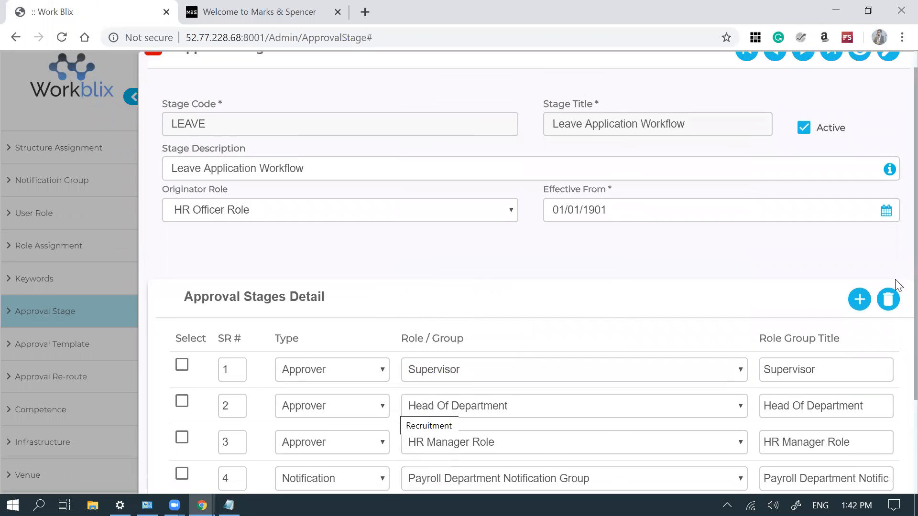
{"action": "scroll", "coordinate": [898, 330], "scroll_direction": "up", "scroll_amount": 2}
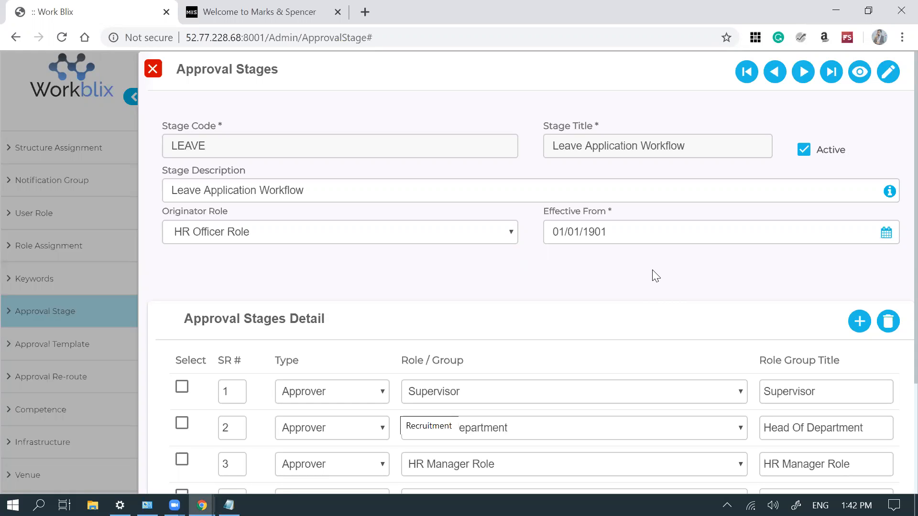
{"action": "scroll", "coordinate": [899, 248], "scroll_direction": "down", "scroll_amount": 1}
{"action": "scroll", "coordinate": [899, 254], "scroll_direction": "down", "scroll_amount": 3}
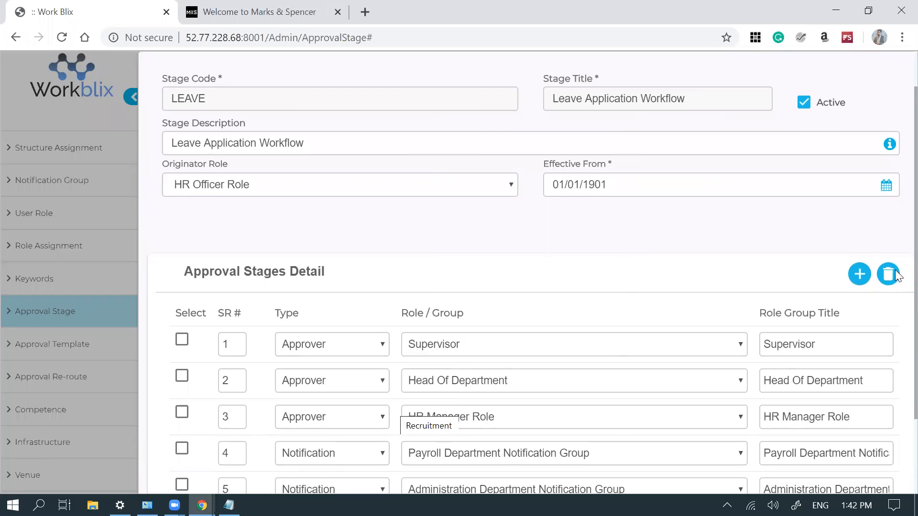
{"action": "scroll", "coordinate": [897, 280], "scroll_direction": "down", "scroll_amount": 1}
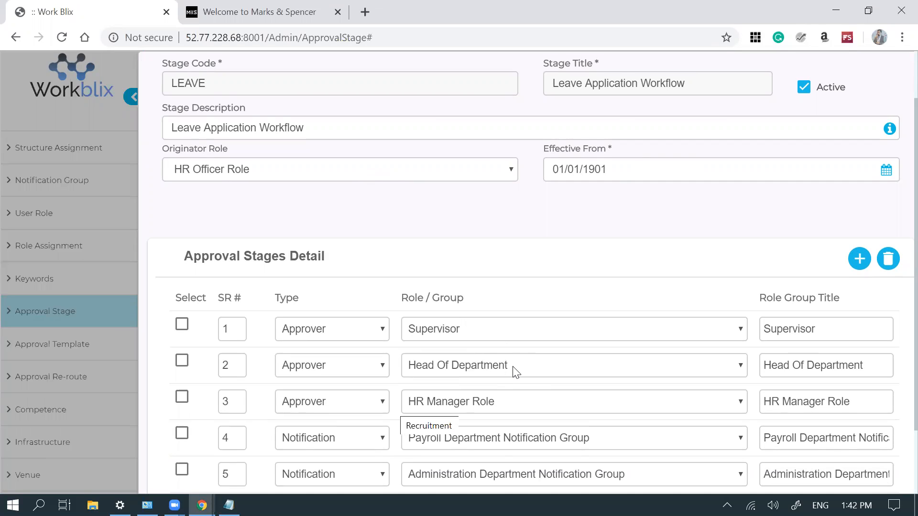
{"action": "left_click_drag", "start_coordinate": [895, 295], "coordinate": [895, 314]}
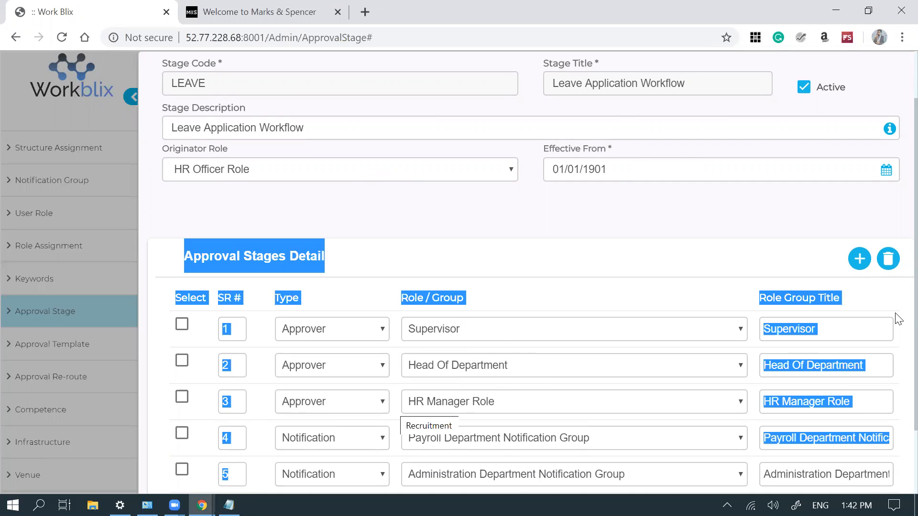
{"action": "left_click", "coordinate": [683, 265]}
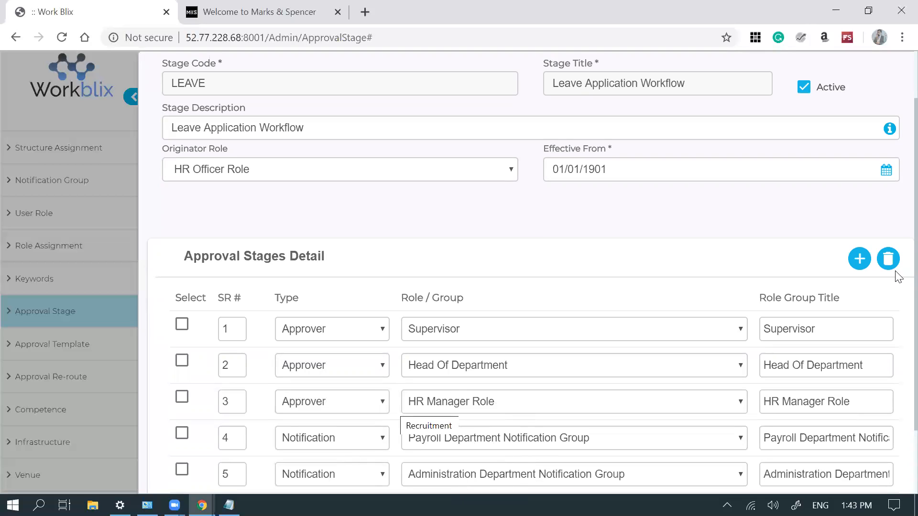
{"action": "scroll", "coordinate": [897, 296], "scroll_direction": "down", "scroll_amount": 1}
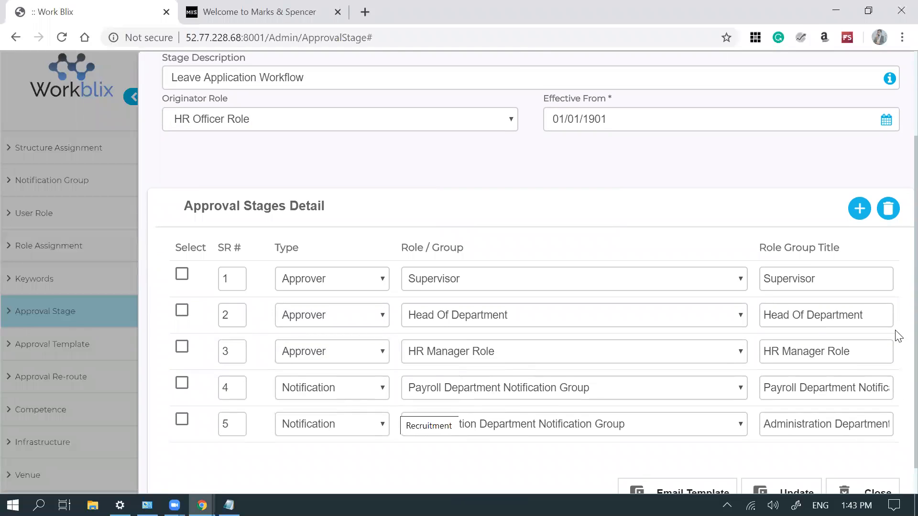
{"action": "left_click", "coordinate": [686, 494]}
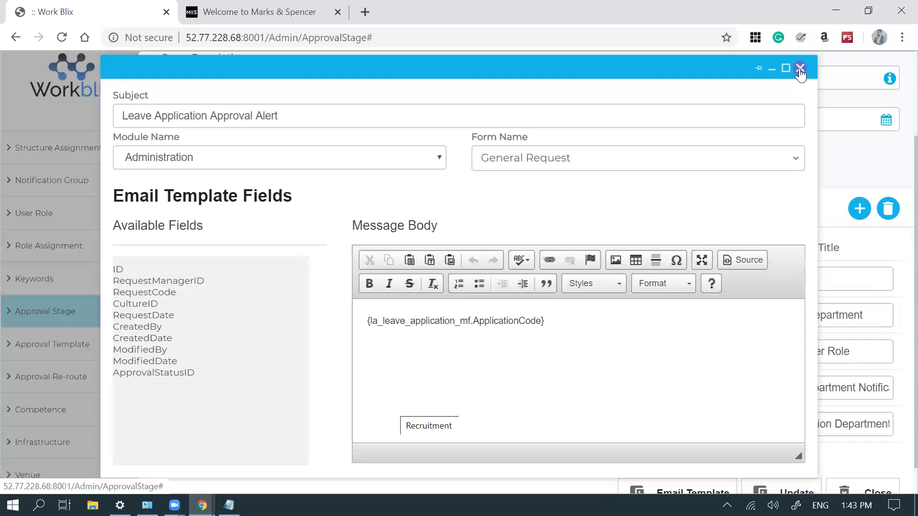
- Close the email template preview and the Leave Application Workflow editor, confirming with Ok
{"action": "left_click", "coordinate": [800, 69]}
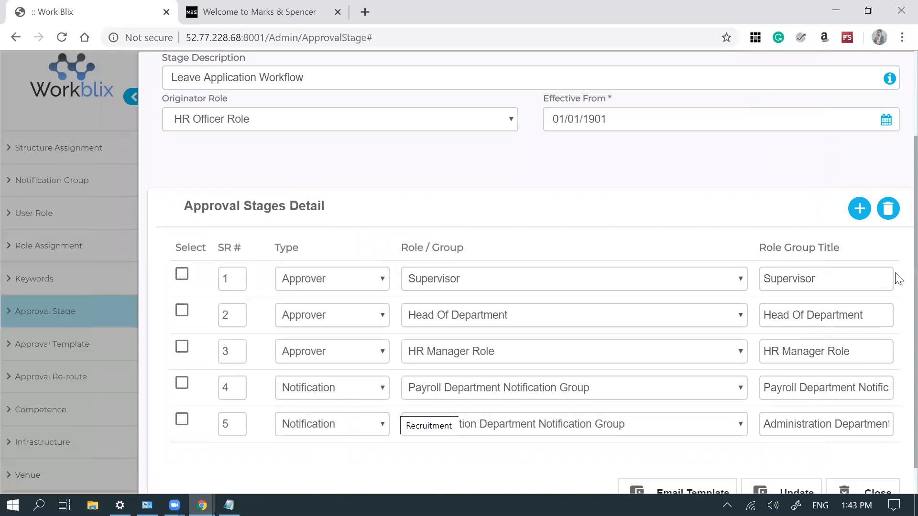
{"action": "right_click", "coordinate": [896, 188]}
{"action": "key", "text": "Escape"}
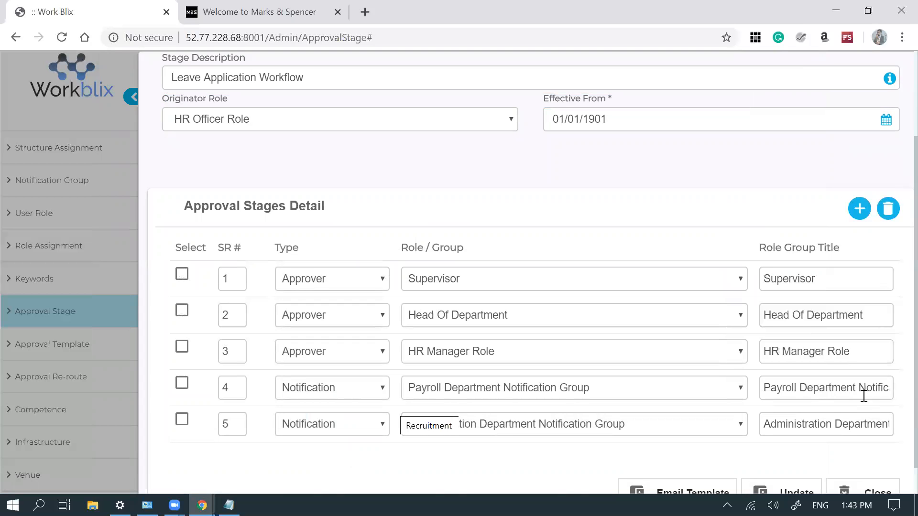
{"action": "left_click", "coordinate": [862, 488]}
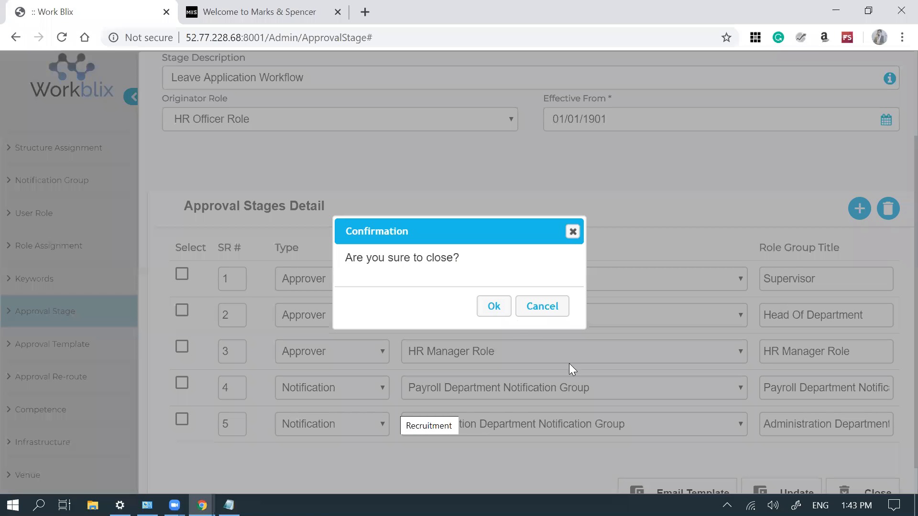
{"action": "left_click", "coordinate": [499, 313]}
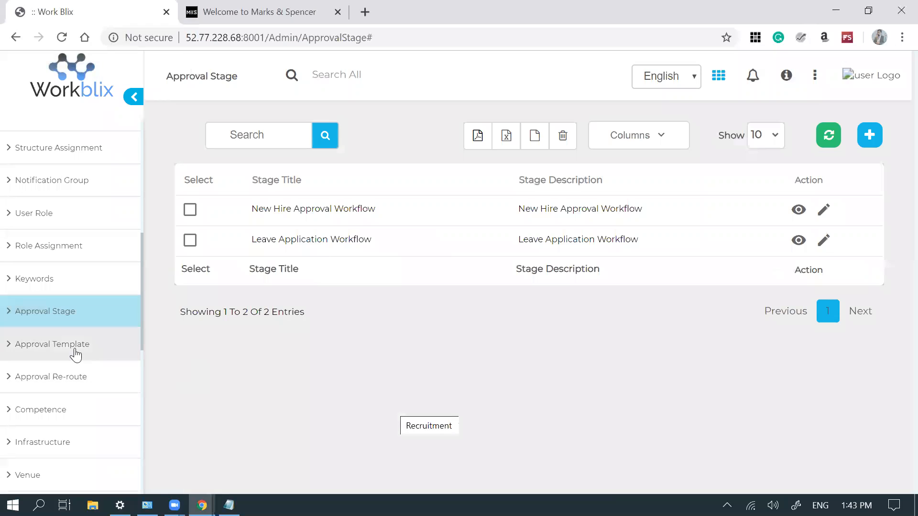
- Edit the LEAVE approval template and view its Terms section set to Condition
{"action": "left_click", "coordinate": [80, 351]}
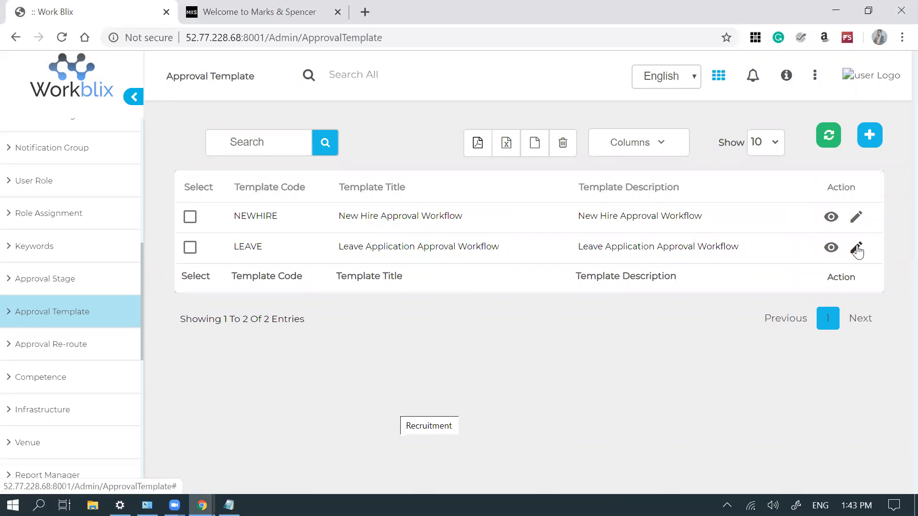
{"action": "left_click", "coordinate": [856, 248]}
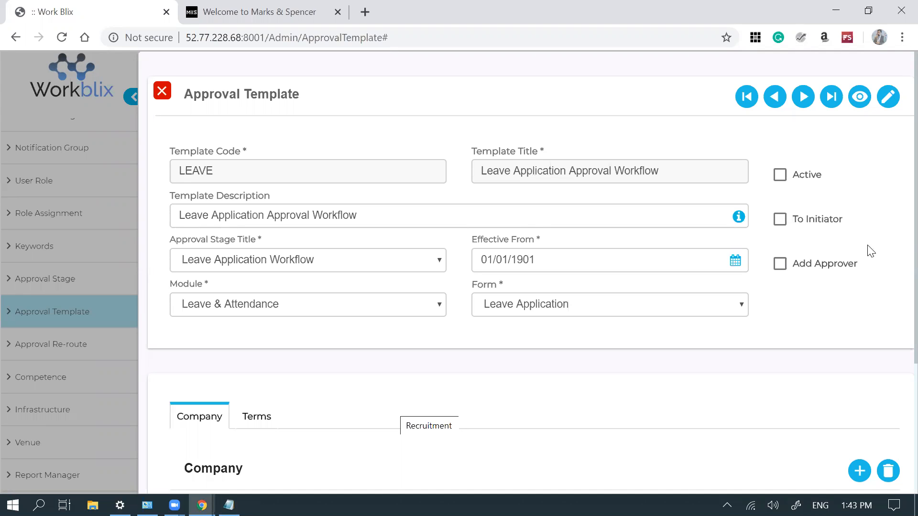
{"action": "scroll", "coordinate": [897, 311], "scroll_direction": "down", "scroll_amount": 2}
{"action": "scroll", "coordinate": [897, 350], "scroll_direction": "down", "scroll_amount": 2}
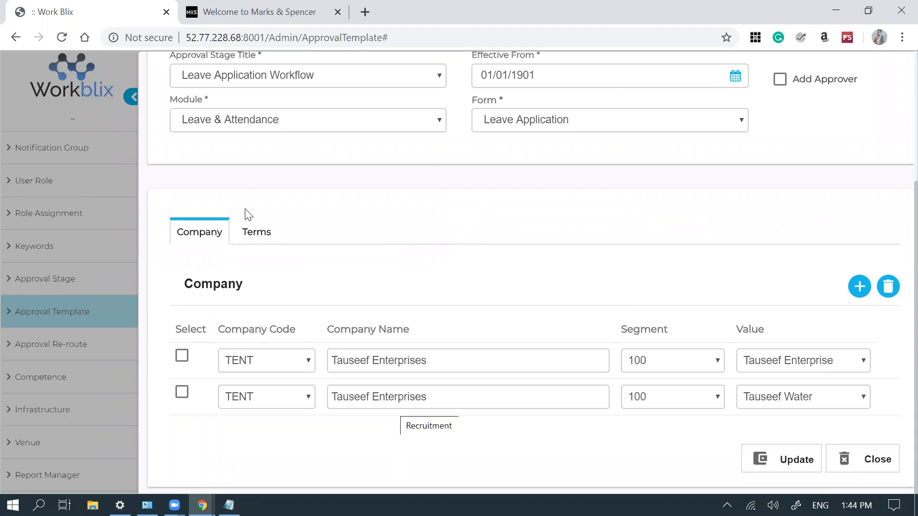
{"action": "left_click", "coordinate": [252, 237]}
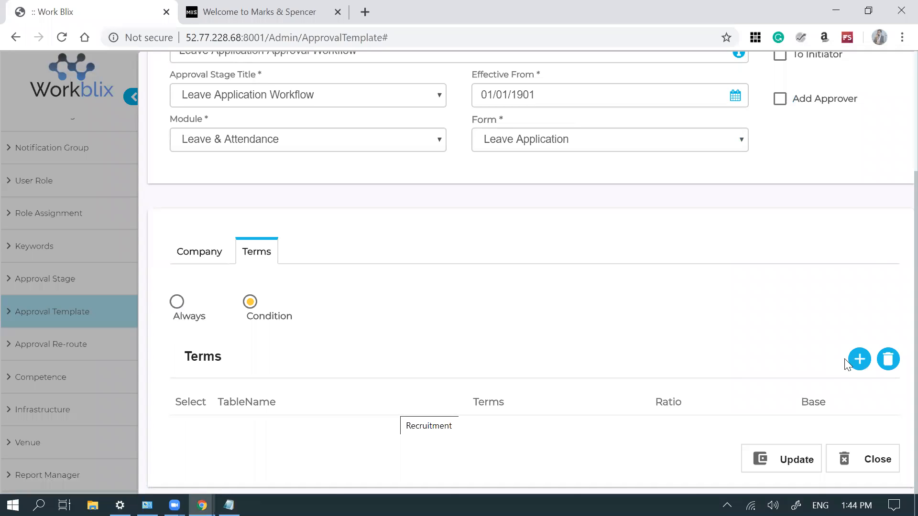
- Add a LEAVE template term row: table ia_employee_mf, column GradeCode, base value A1
{"action": "left_click", "coordinate": [859, 359]}
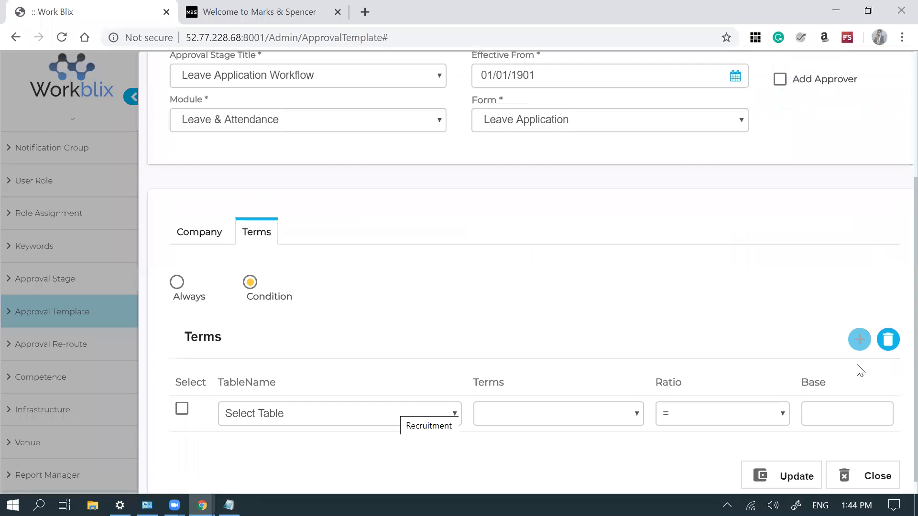
{"action": "left_click", "coordinate": [337, 410]}
{"action": "scroll", "coordinate": [330, 287], "scroll_direction": "down", "scroll_amount": 1}
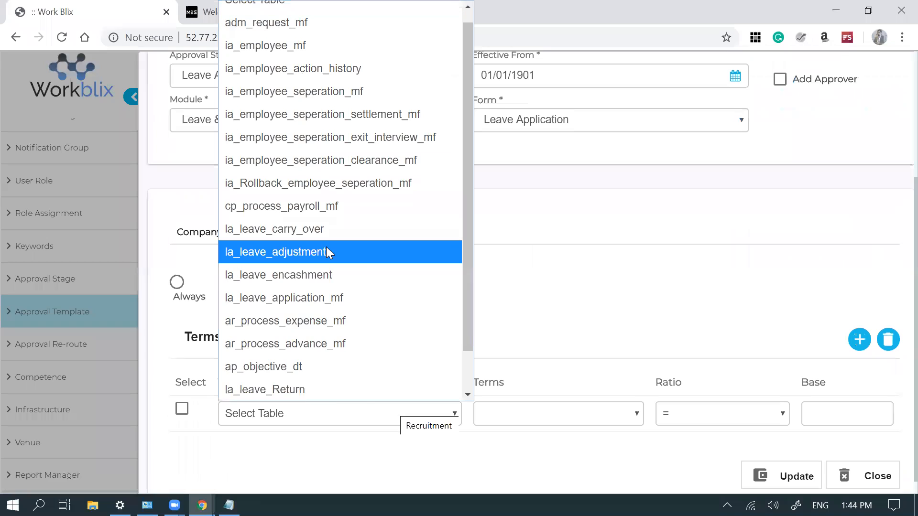
{"action": "left_click", "coordinate": [307, 45]}
{"action": "left_click", "coordinate": [549, 419]}
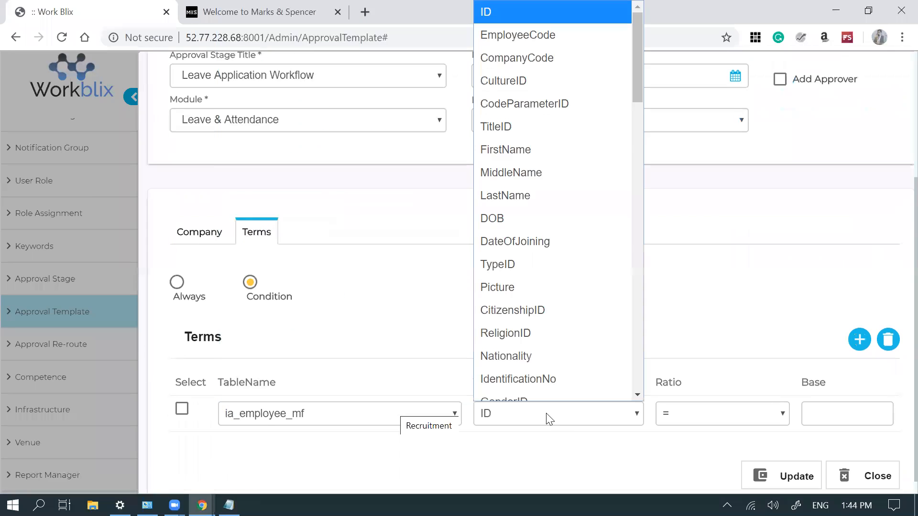
{"action": "scroll", "coordinate": [537, 292], "scroll_direction": "down", "scroll_amount": 1}
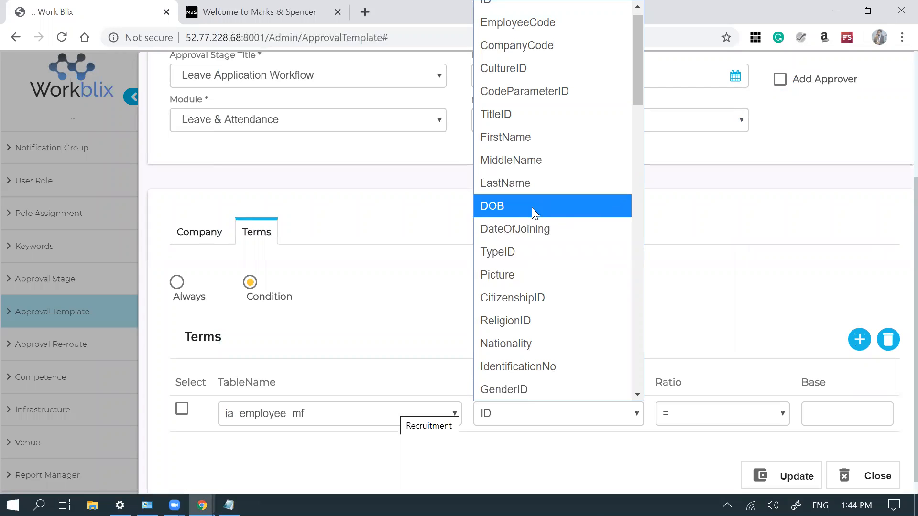
{"action": "left_click_drag", "start_coordinate": [636, 83], "coordinate": [634, 146]}
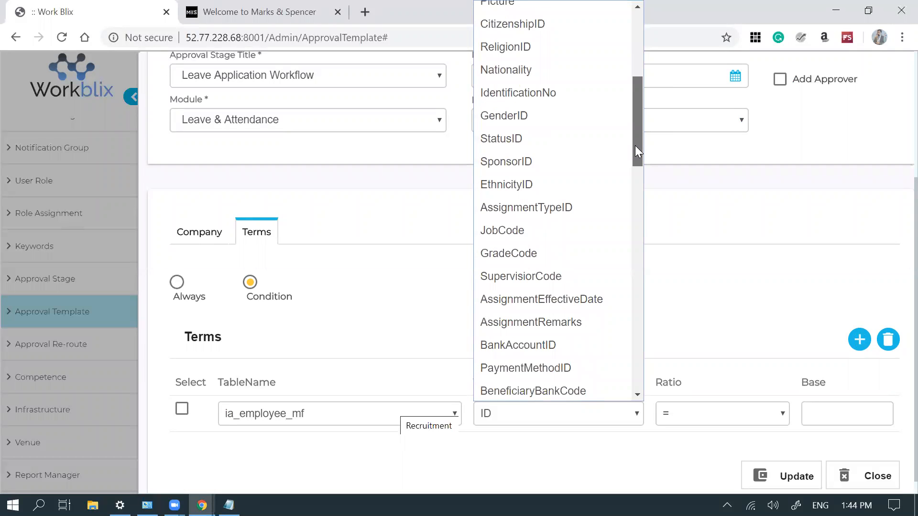
{"action": "left_click", "coordinate": [556, 260]}
{"action": "left_click", "coordinate": [824, 414]}
{"action": "type", "text": "A1"}
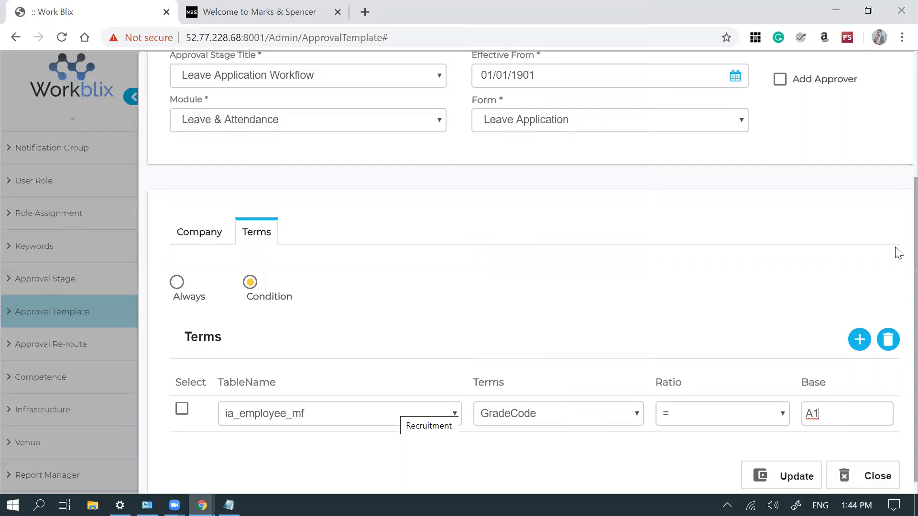
{"action": "scroll", "coordinate": [898, 177], "scroll_direction": "up", "scroll_amount": 2}
{"action": "scroll", "coordinate": [897, 163], "scroll_direction": "up", "scroll_amount": 2}
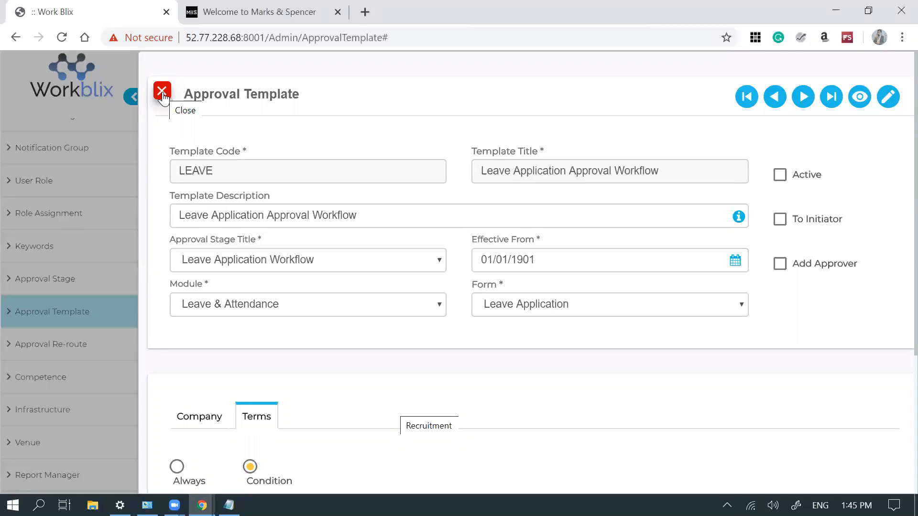
- Close the template editor and open Qualification under Induction & Assets, listing BSC, BA, B.Tech, ACCA
{"action": "left_click", "coordinate": [163, 95]}
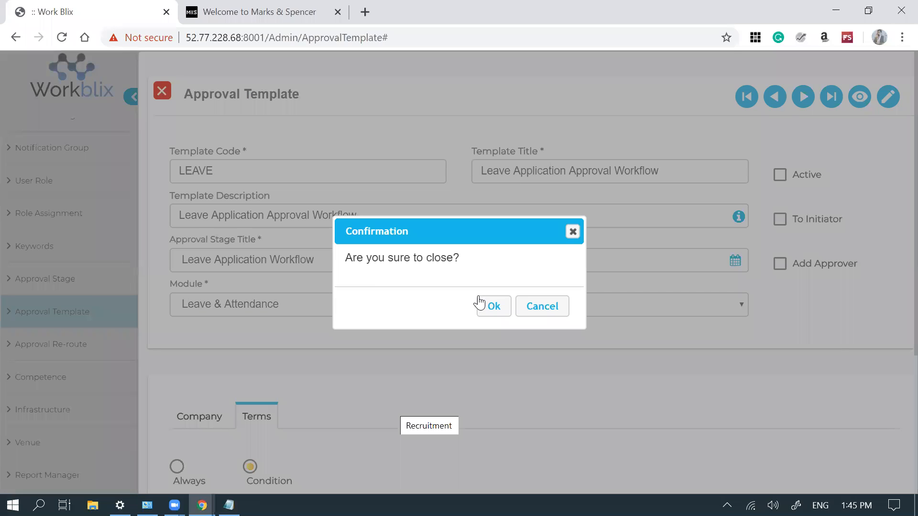
{"action": "left_click", "coordinate": [494, 306]}
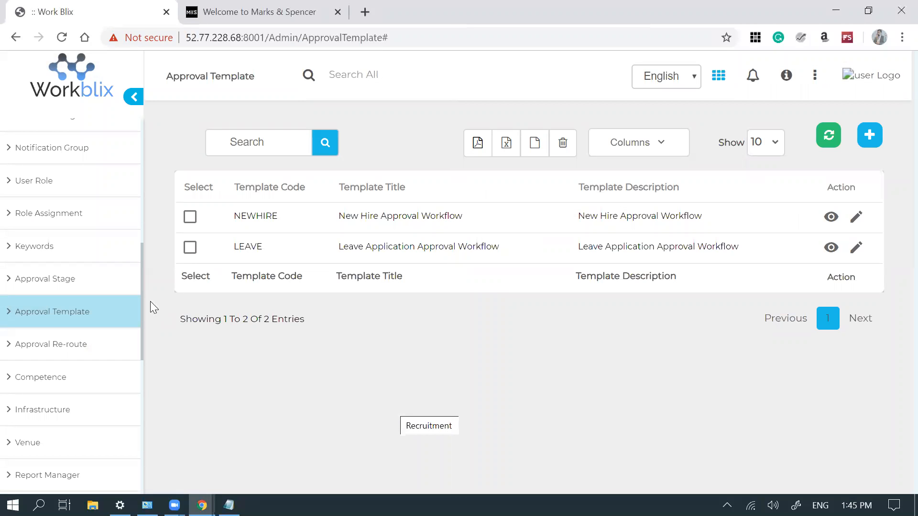
{"action": "left_click_drag", "start_coordinate": [142, 295], "coordinate": [139, 143]}
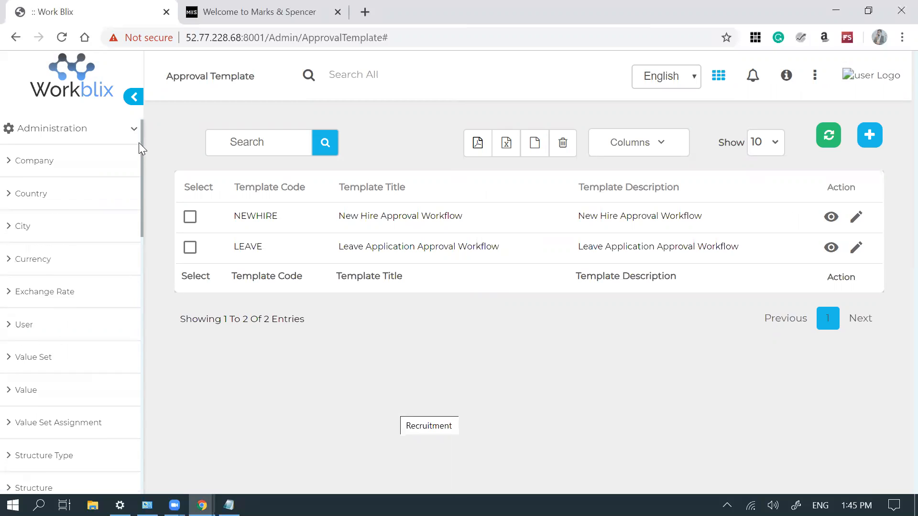
{"action": "left_click", "coordinate": [132, 144]}
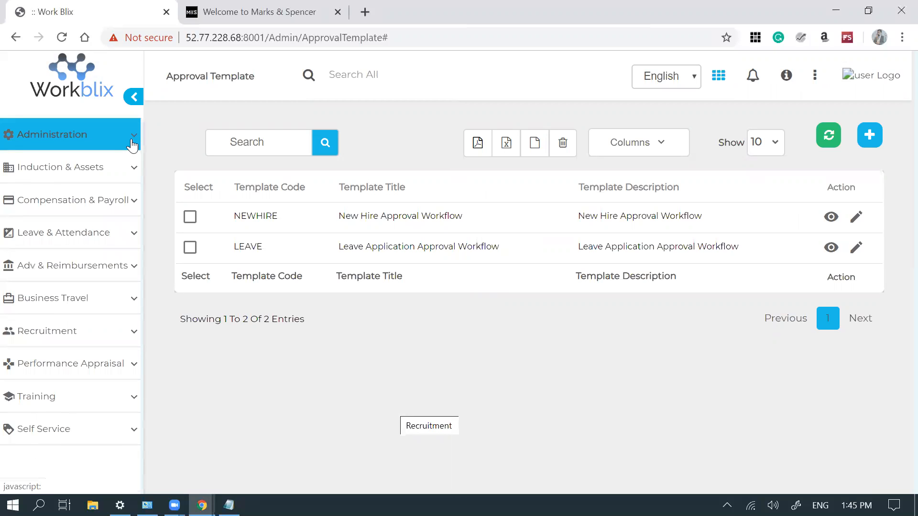
{"action": "left_click", "coordinate": [130, 177]}
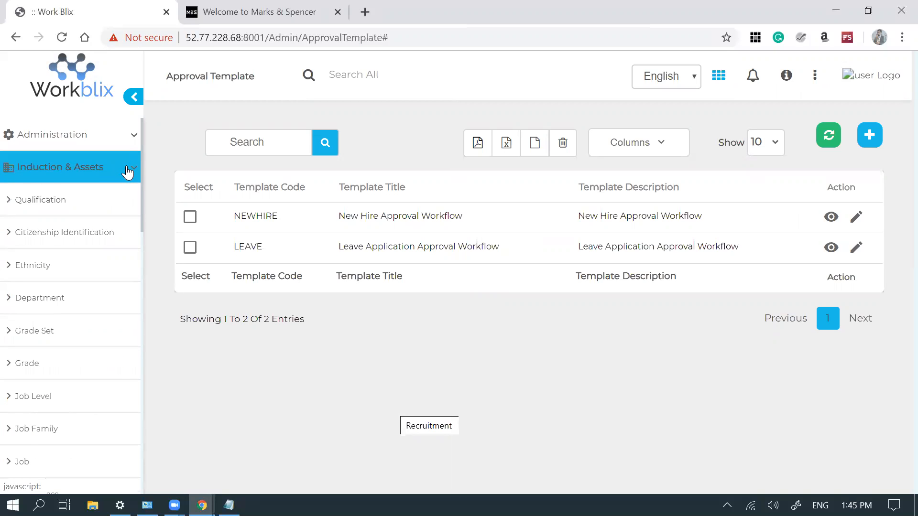
{"action": "left_click", "coordinate": [118, 199]}
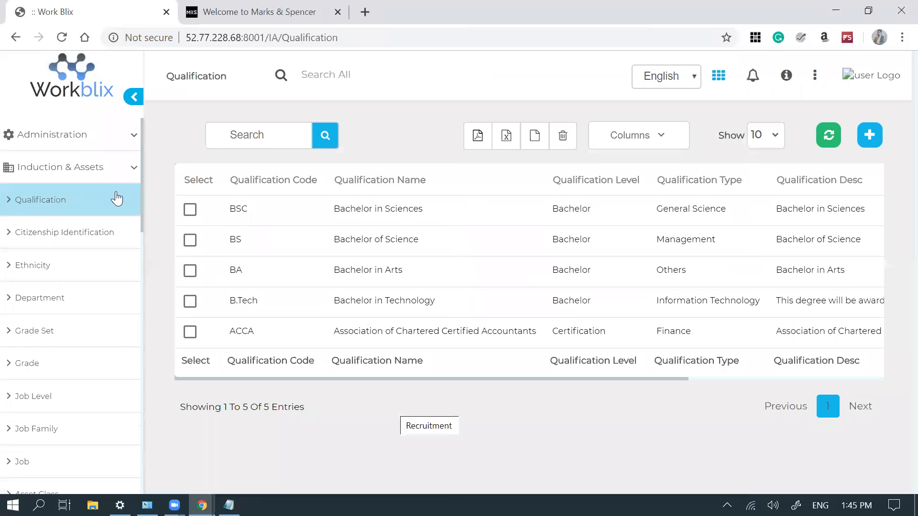
- Inspect the Kingdom of Saudi Arabia citizenship record's National ID and Iqama expat formats, then close it
{"action": "left_click", "coordinate": [91, 235]}
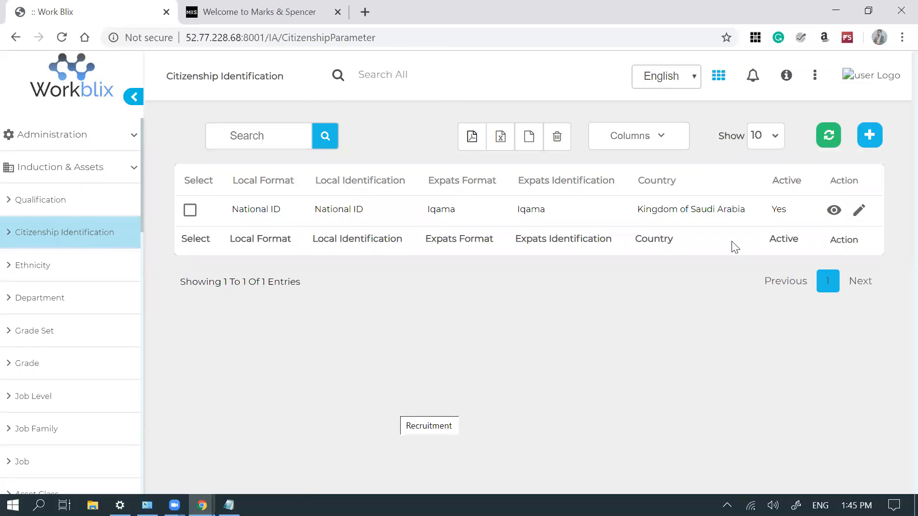
{"action": "left_click", "coordinate": [860, 212]}
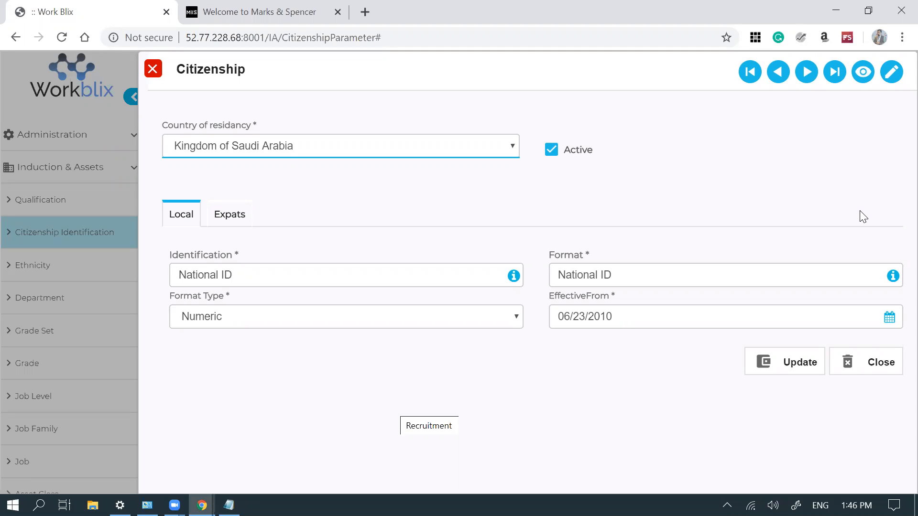
{"action": "left_click", "coordinate": [230, 215]}
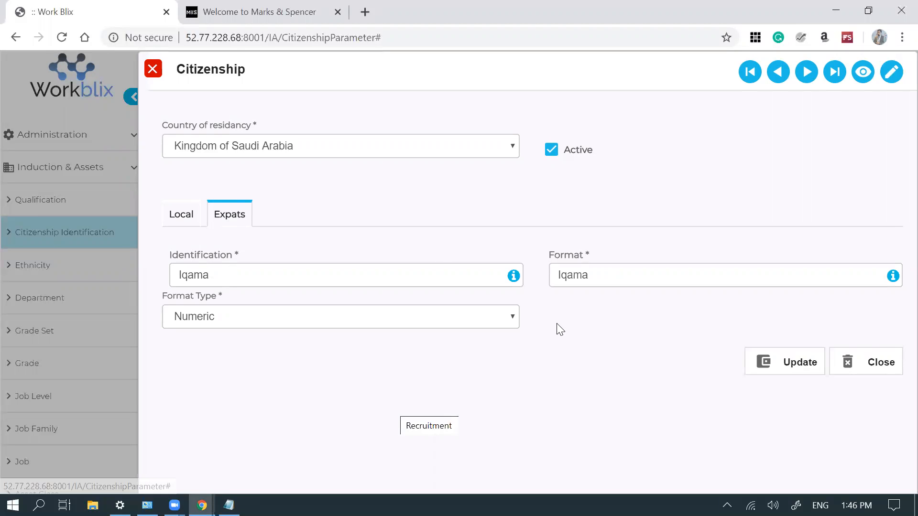
{"action": "left_click", "coordinate": [867, 367]}
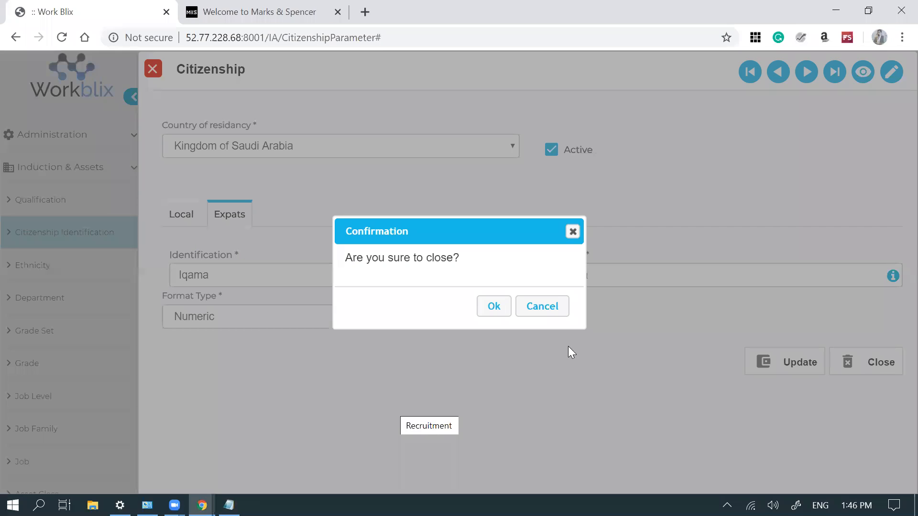
{"action": "left_click", "coordinate": [494, 307]}
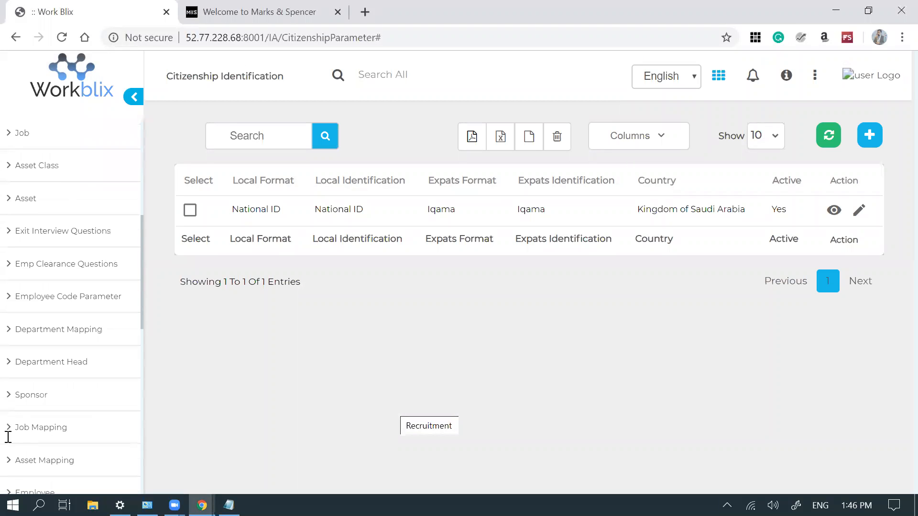
- Open the Sponsor page from the Induction & Assets sidebar section
{"action": "left_click", "coordinate": [54, 404]}
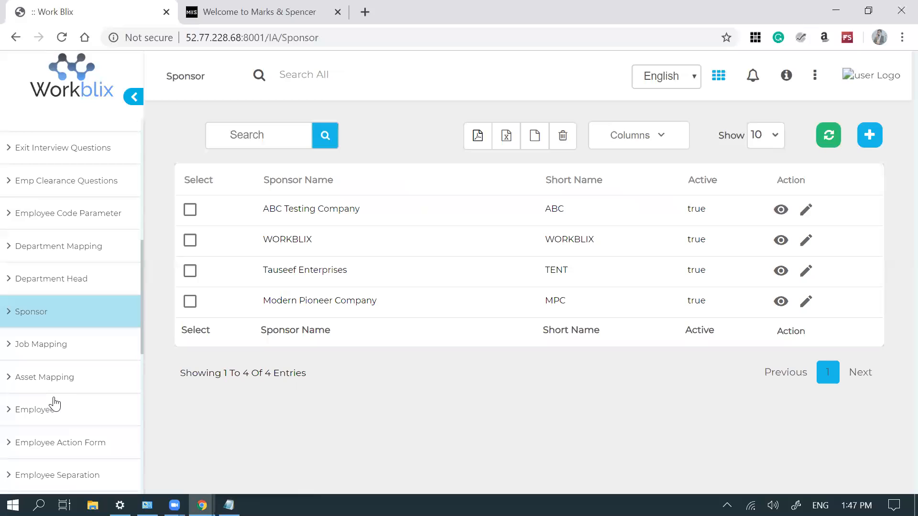
- Close the WORKBLIX Sponsor form without changes and go to the Employee Code Parameter list
{"action": "left_click", "coordinate": [806, 240]}
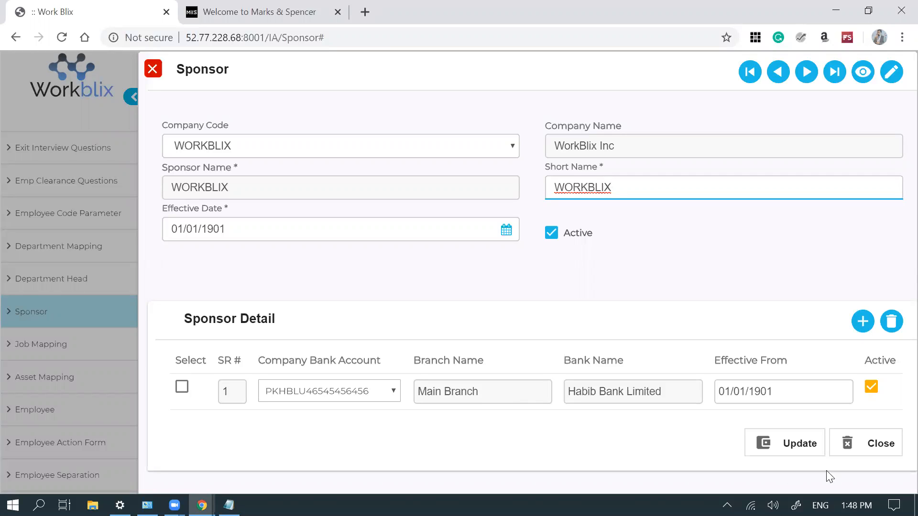
{"action": "left_click", "coordinate": [879, 447]}
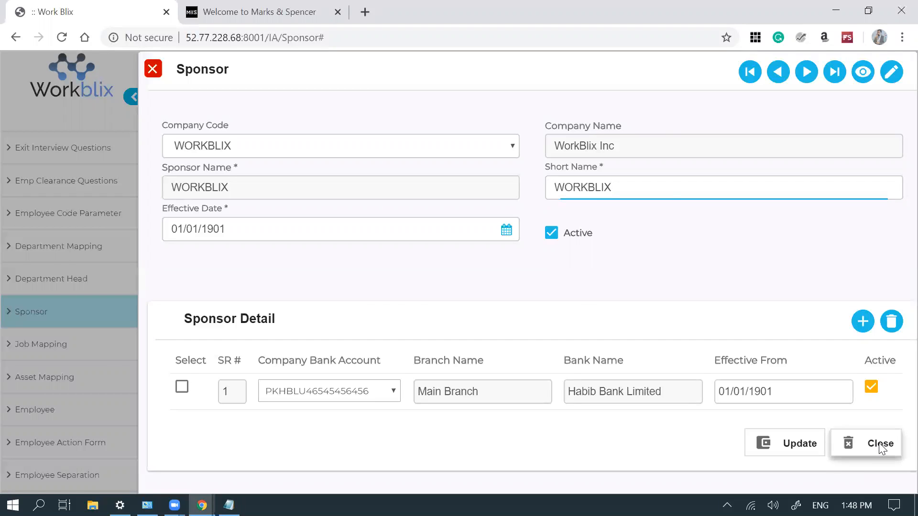
{"action": "left_click", "coordinate": [493, 310]}
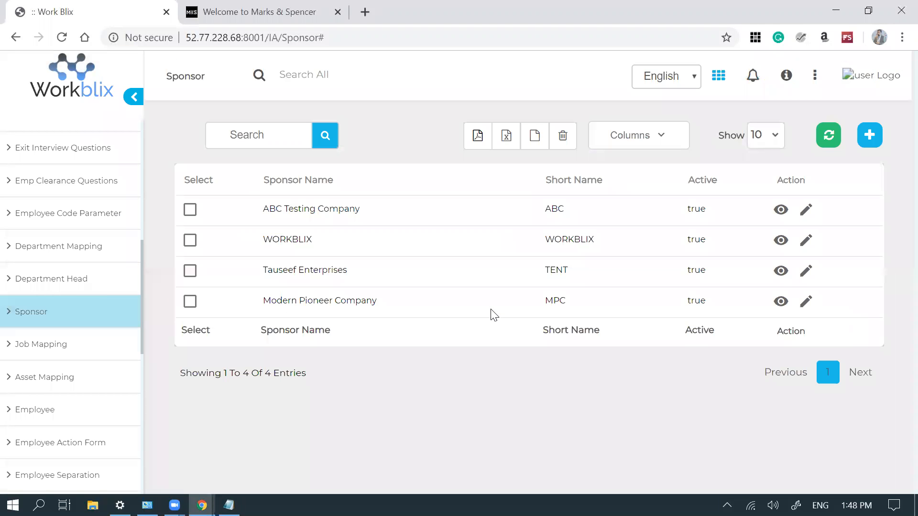
{"action": "left_click", "coordinate": [78, 219]}
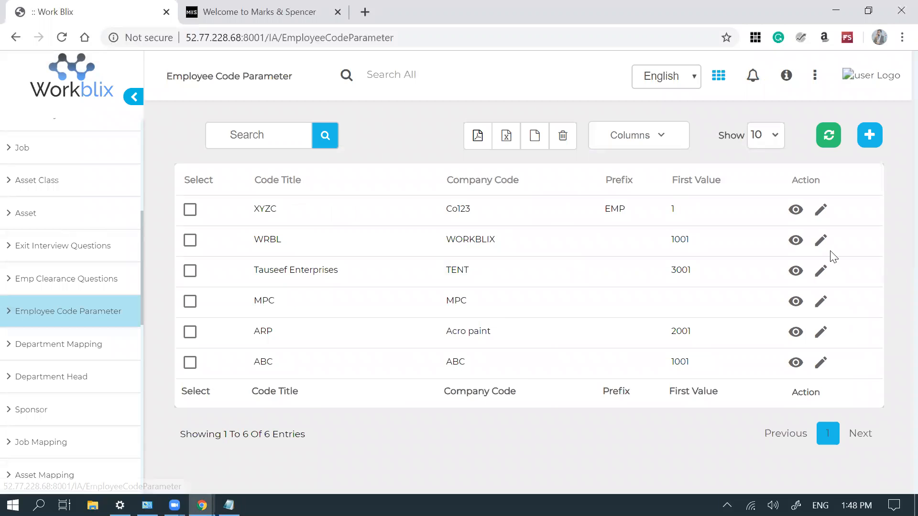
- Open the WRBL code parameter, keep company WORKBLIX, and switch Type Code from Auto to Segmented
{"action": "left_click", "coordinate": [821, 241]}
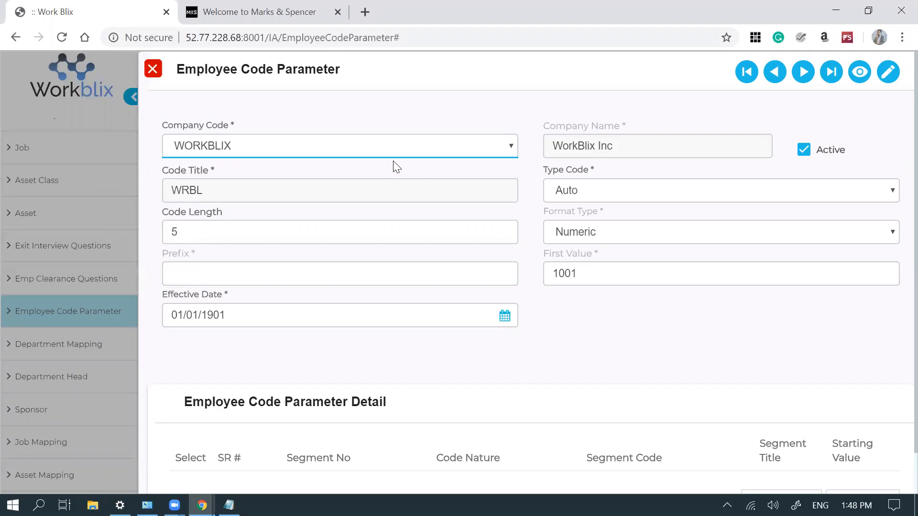
{"action": "left_click", "coordinate": [433, 146]}
{"action": "left_click", "coordinate": [432, 146]}
{"action": "left_click", "coordinate": [593, 193]}
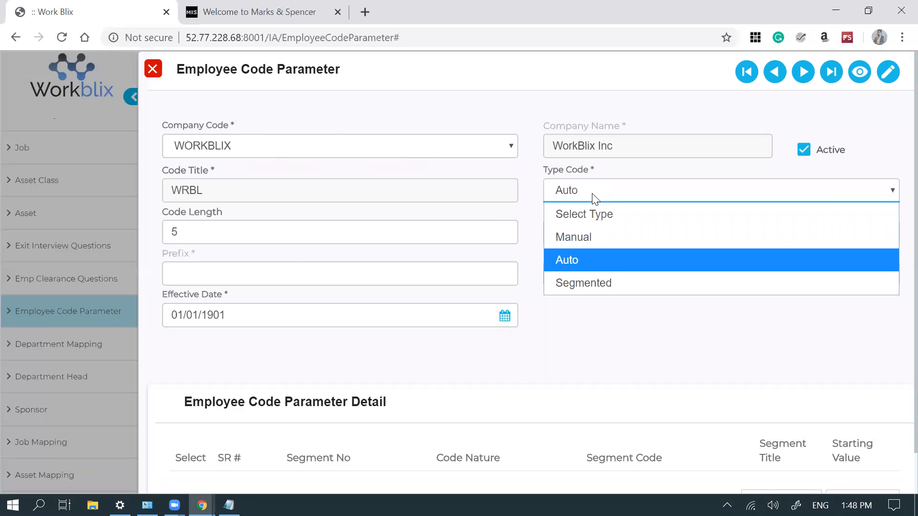
{"action": "left_click", "coordinate": [592, 194]}
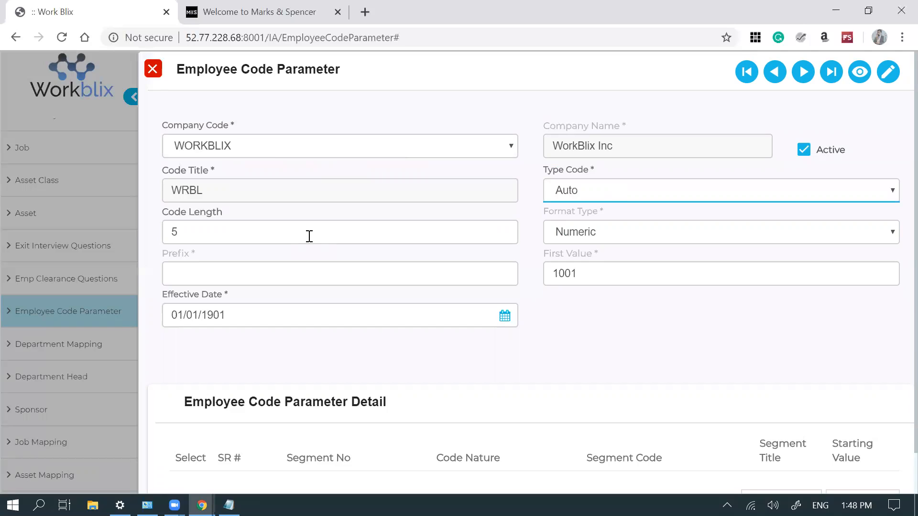
{"action": "left_click", "coordinate": [592, 273]}
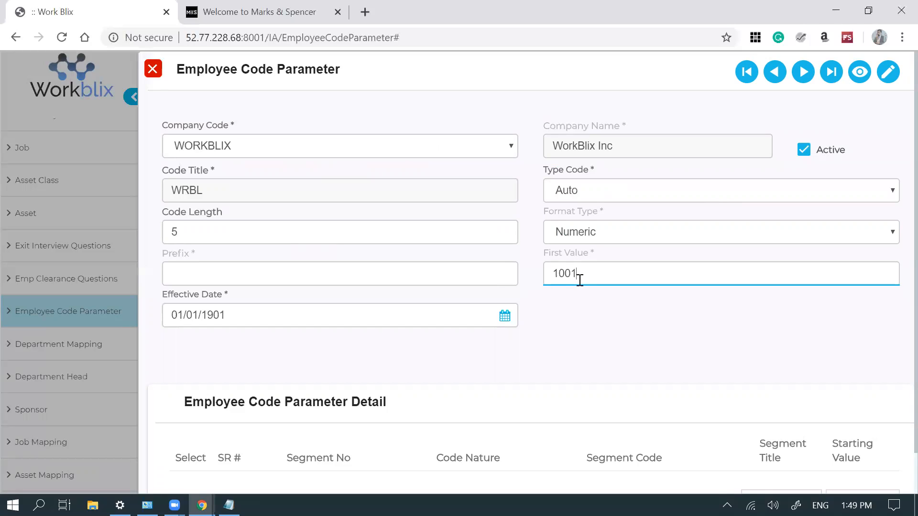
{"action": "left_click", "coordinate": [593, 200]}
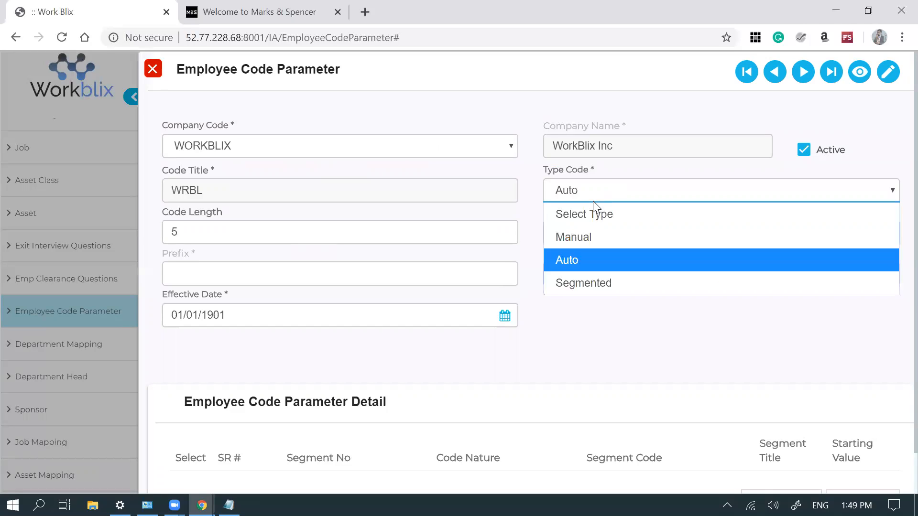
{"action": "left_click", "coordinate": [593, 278]}
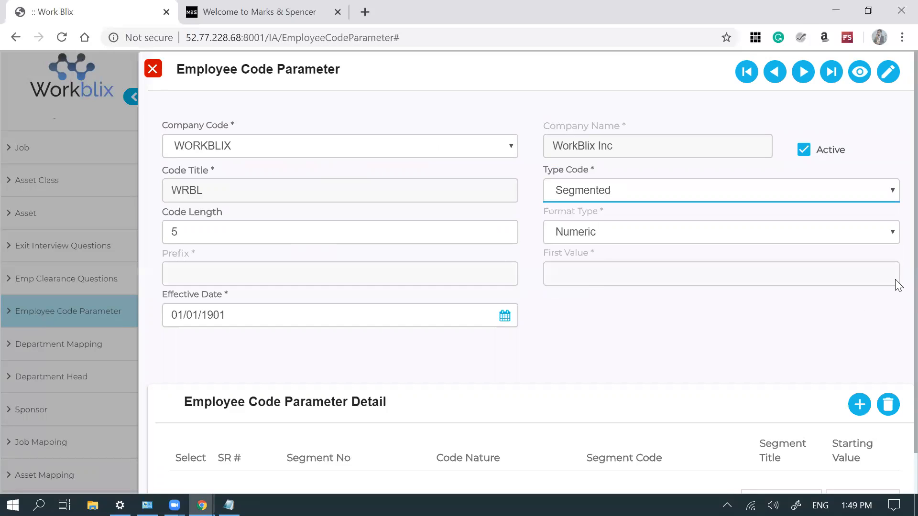
{"action": "triple_click", "coordinate": [896, 306]}
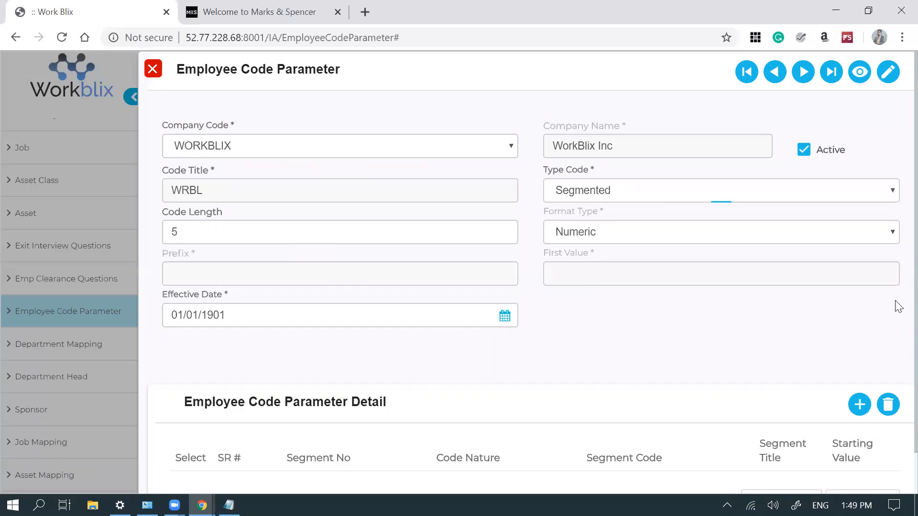
{"action": "left_click", "coordinate": [830, 342]}
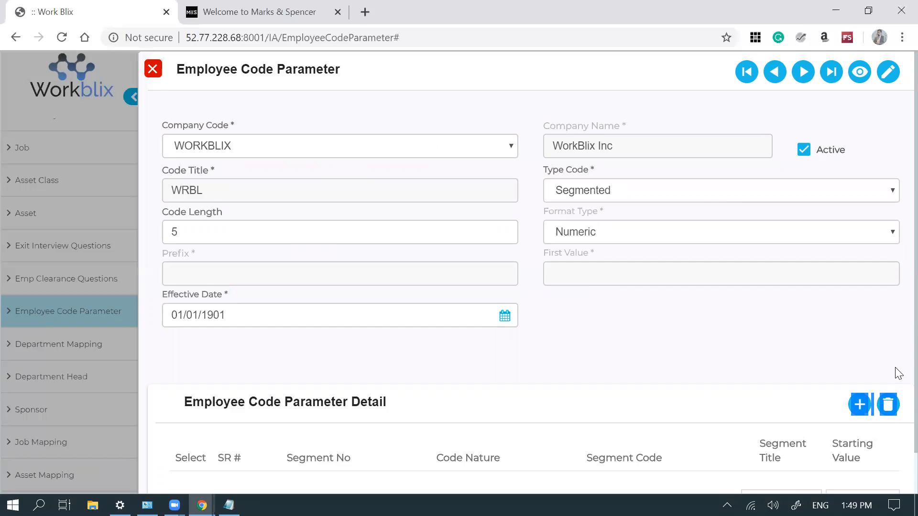
{"action": "scroll", "coordinate": [898, 373], "scroll_direction": "down", "scroll_amount": 1}
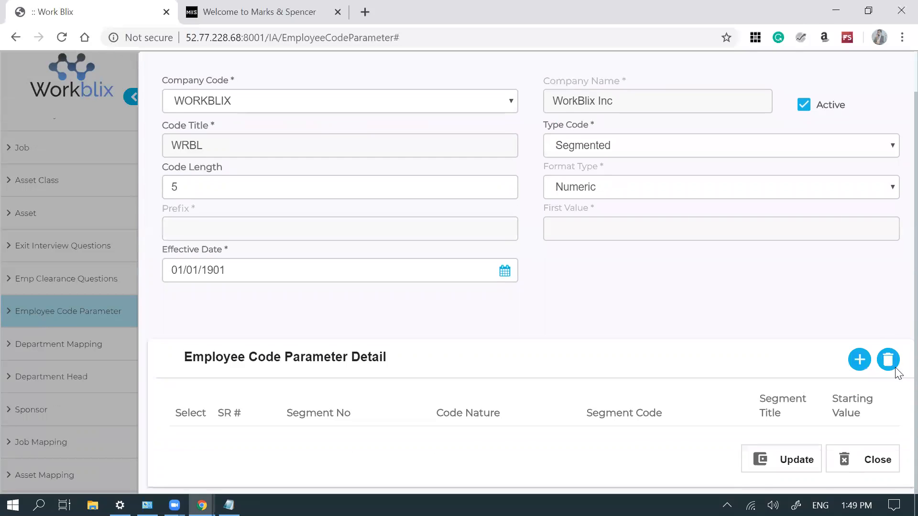
- Add segment 1 with Structure nature, segment code 10001 Company and starting value 10
{"action": "left_click", "coordinate": [859, 359]}
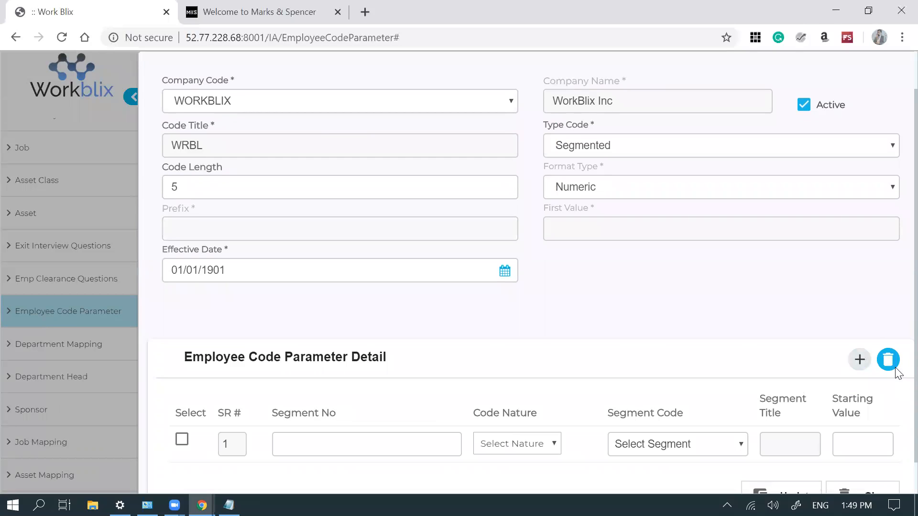
{"action": "left_click", "coordinate": [520, 452]}
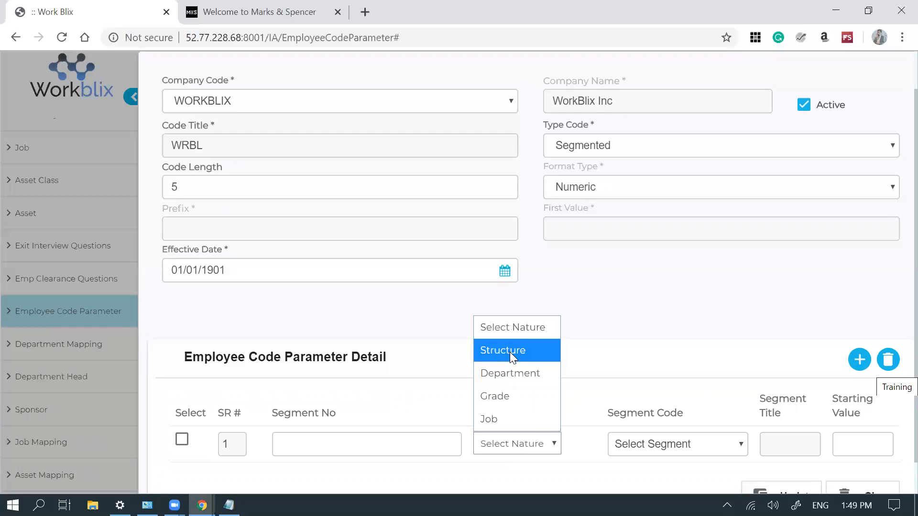
{"action": "left_click", "coordinate": [507, 377]}
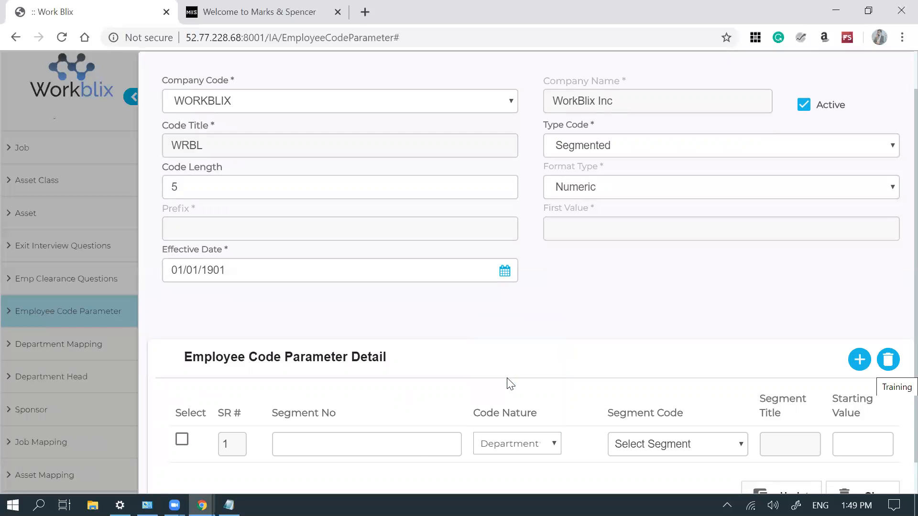
{"action": "left_click", "coordinate": [404, 451]}
{"action": "type", "text": "1"}
{"action": "left_click", "coordinate": [498, 443]}
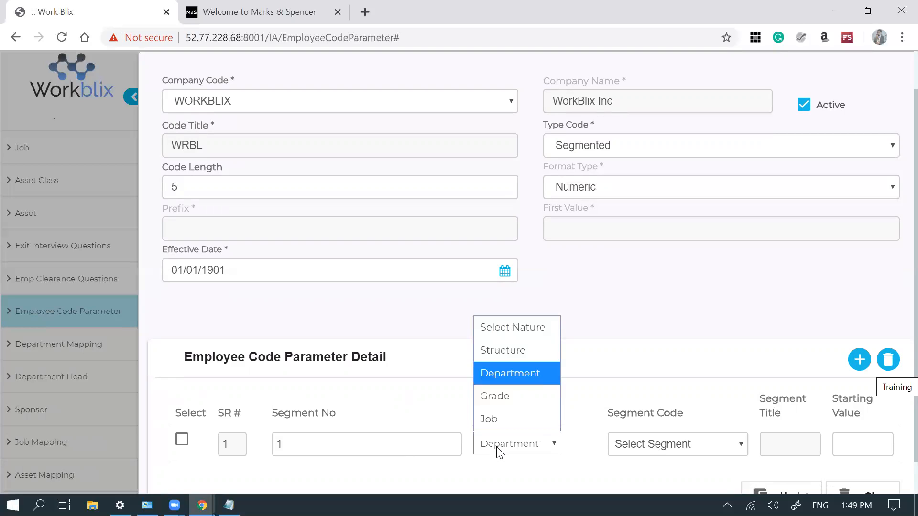
{"action": "left_click", "coordinate": [517, 351]}
{"action": "left_click", "coordinate": [684, 443]}
{"action": "left_click", "coordinate": [686, 445]}
{"action": "left_click", "coordinate": [684, 442]}
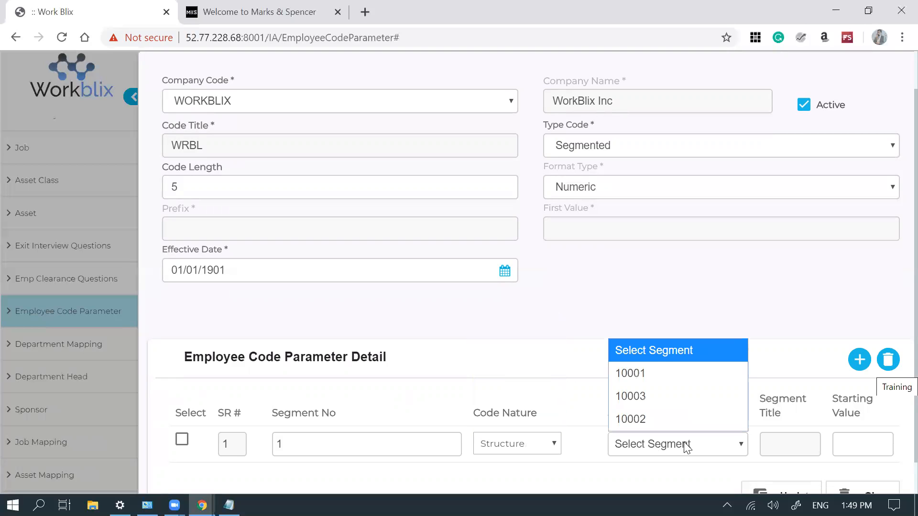
{"action": "left_click", "coordinate": [661, 373]}
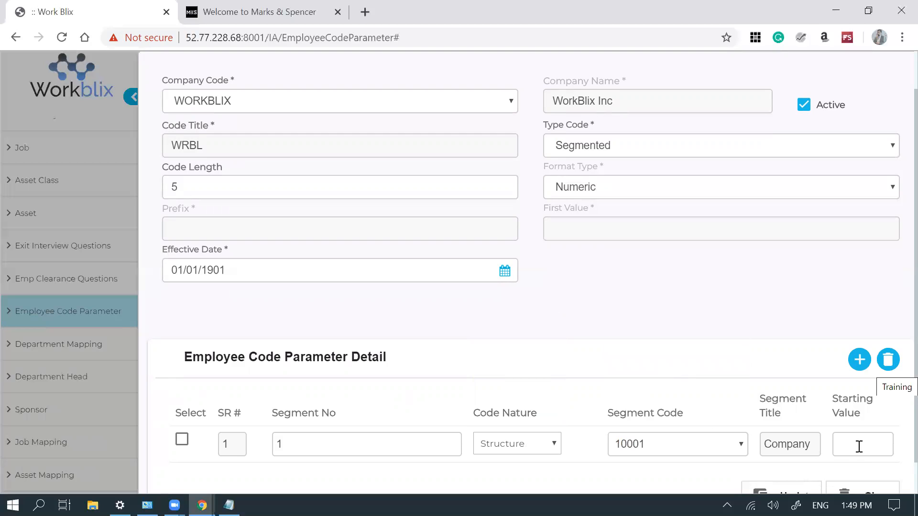
{"action": "type", "text": "10"}
- Add segment 2 with segment code 10003 Locations and starting value 20
{"action": "left_click", "coordinate": [859, 361]}
{"action": "type", "text": "2"}
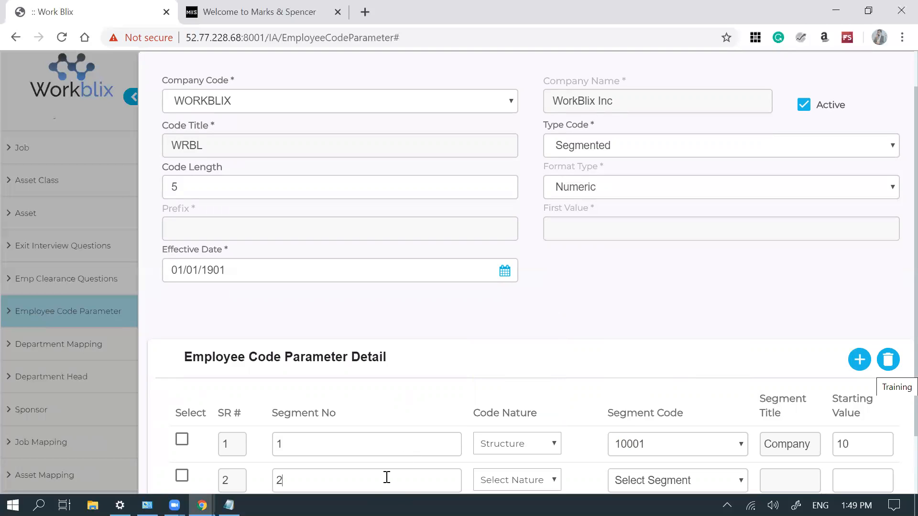
{"action": "right_click", "coordinate": [897, 296]}
{"action": "left_click", "coordinate": [896, 263]}
{"action": "scroll", "coordinate": [898, 358], "scroll_direction": "down", "scroll_amount": 2}
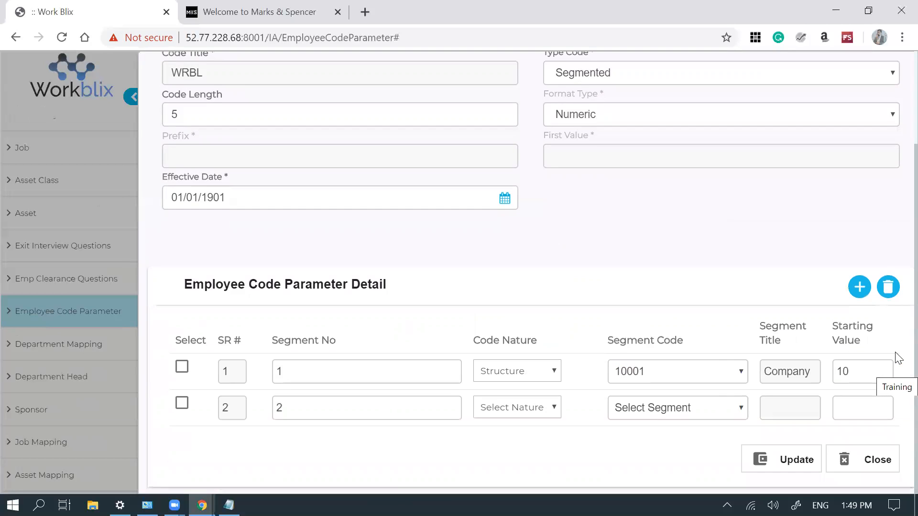
{"action": "left_click", "coordinate": [642, 412]}
{"action": "left_click", "coordinate": [654, 358]}
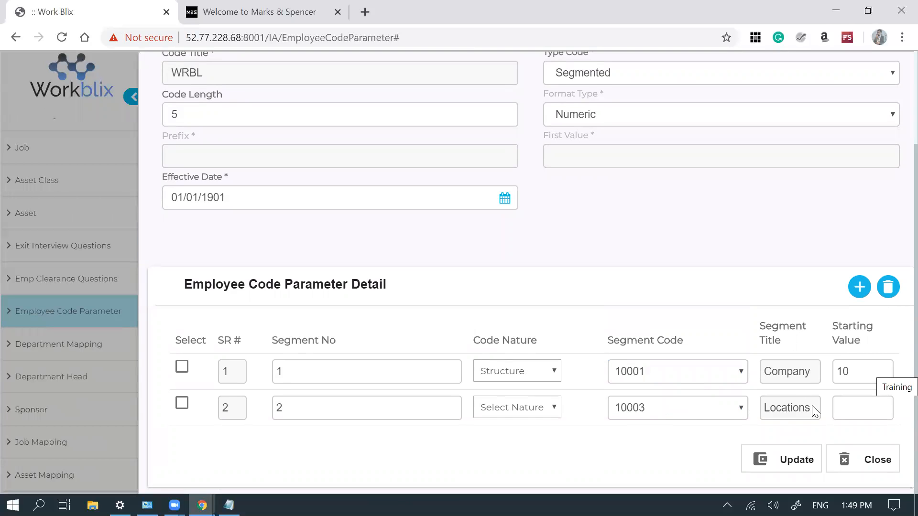
{"action": "left_click", "coordinate": [856, 404]}
{"action": "type", "text": "20"}
- Add segment 3 with segment code 10002 Products and starting value 10
{"action": "left_click", "coordinate": [861, 289]}
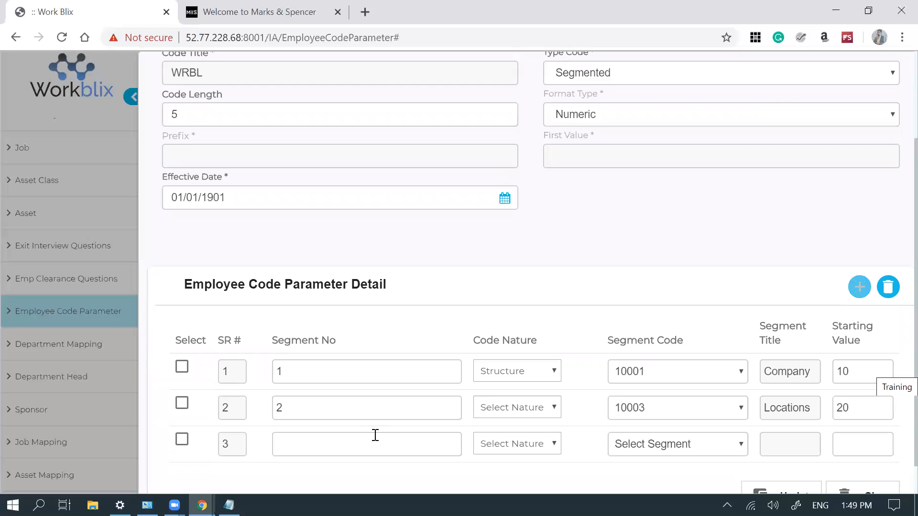
{"action": "type", "text": "3"}
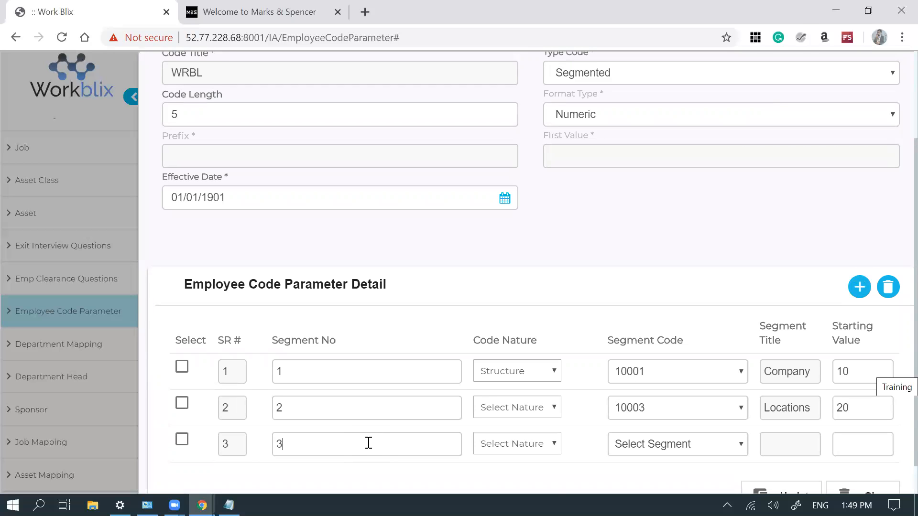
{"action": "left_click", "coordinate": [689, 452]}
{"action": "left_click", "coordinate": [658, 424]}
{"action": "left_click", "coordinate": [842, 442]}
{"action": "type", "text": "10"}
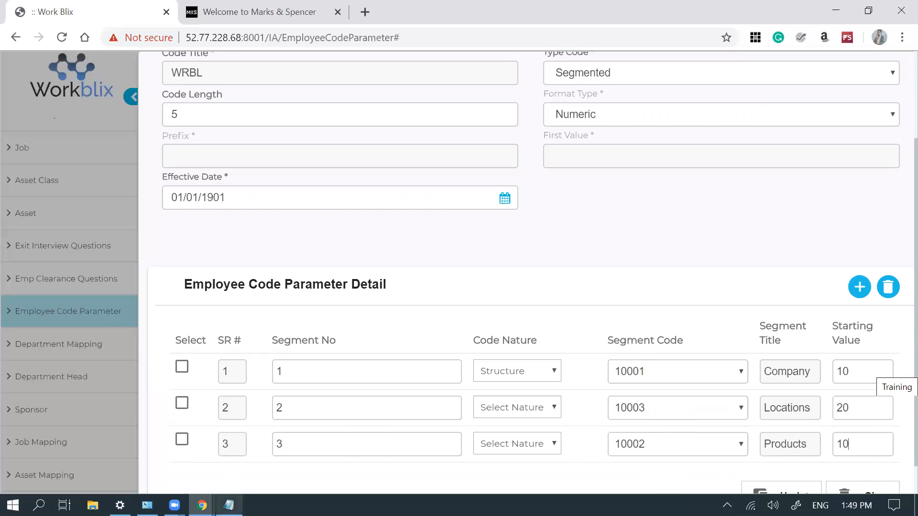
{"action": "left_click", "coordinate": [229, 506]}
- Note the sample code 10201001 on a new Notepad line, then minimize Notepad
{"action": "key", "text": "Return"}
{"action": "key", "text": "Return"}
{"action": "type", "text": "102010"}
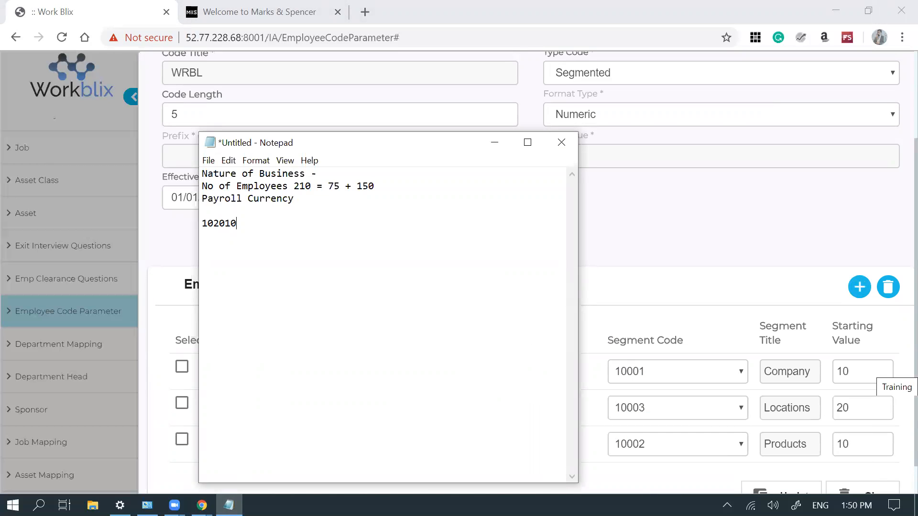
{"action": "type", "text": "01"}
{"action": "left_click", "coordinate": [494, 143]}
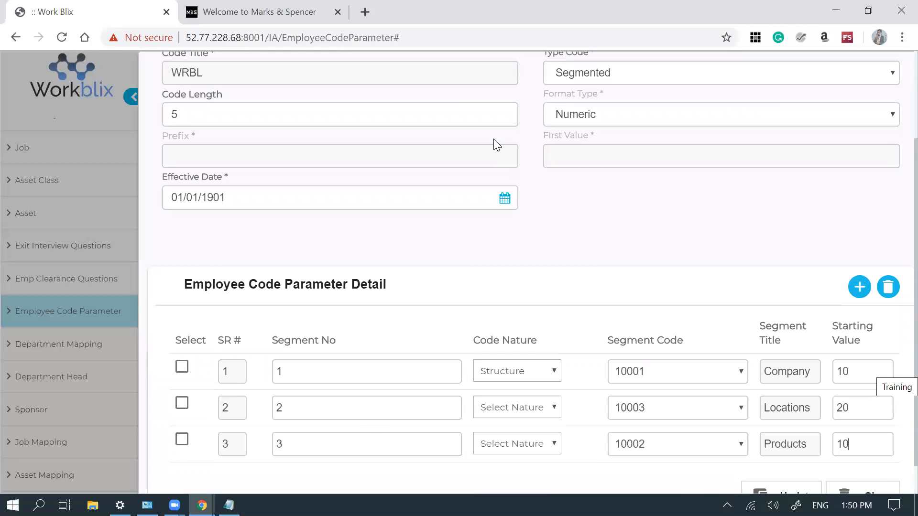
- Scroll back to the top of the WRBL form and close it without saving
{"action": "left_click_drag", "start_coordinate": [899, 225], "coordinate": [898, 115]}
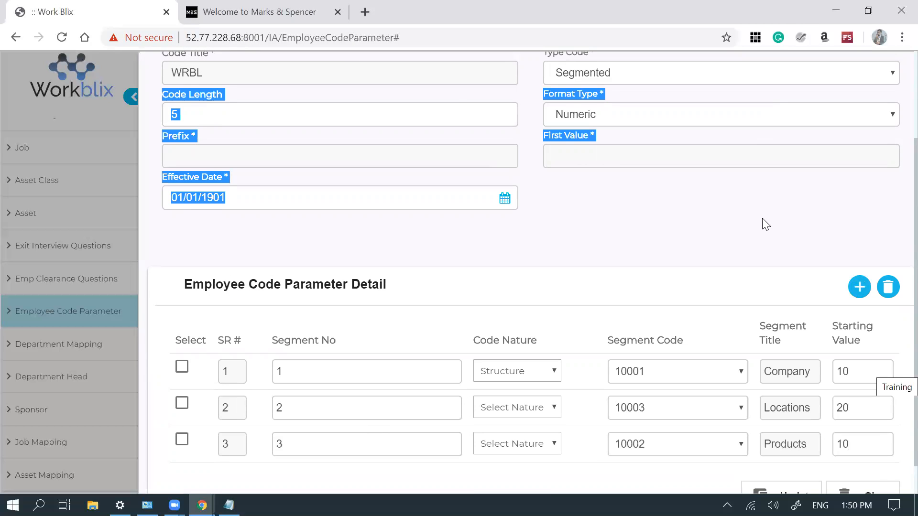
{"action": "left_click", "coordinate": [766, 225]}
{"action": "scroll", "coordinate": [766, 225], "scroll_direction": "up", "scroll_amount": 3}
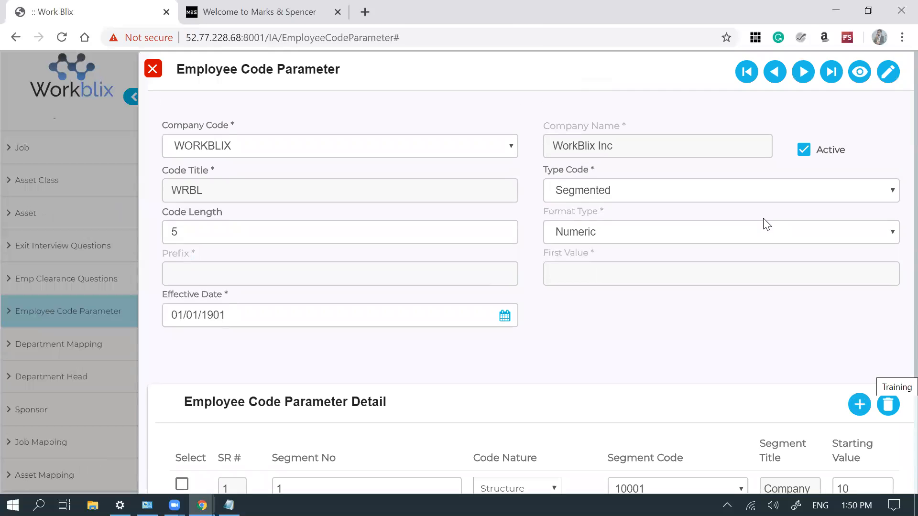
{"action": "key", "text": "Escape"}
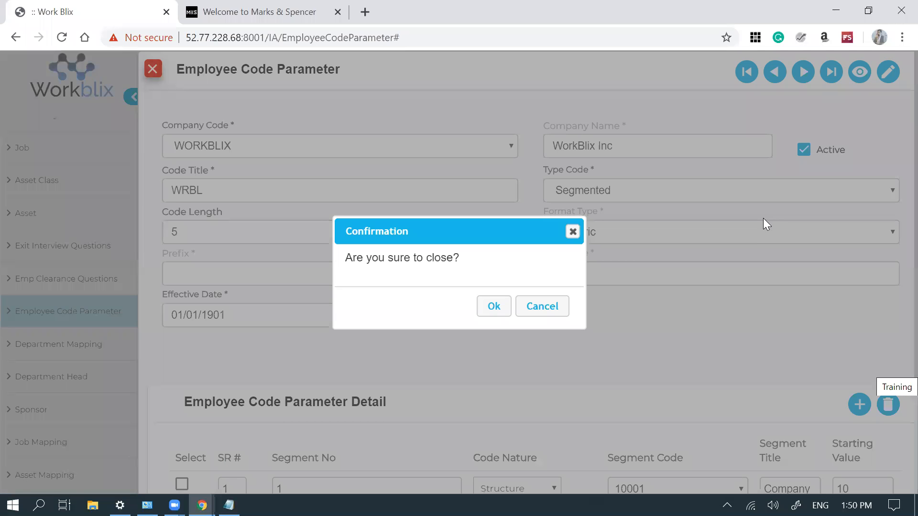
{"action": "key", "text": "Return"}
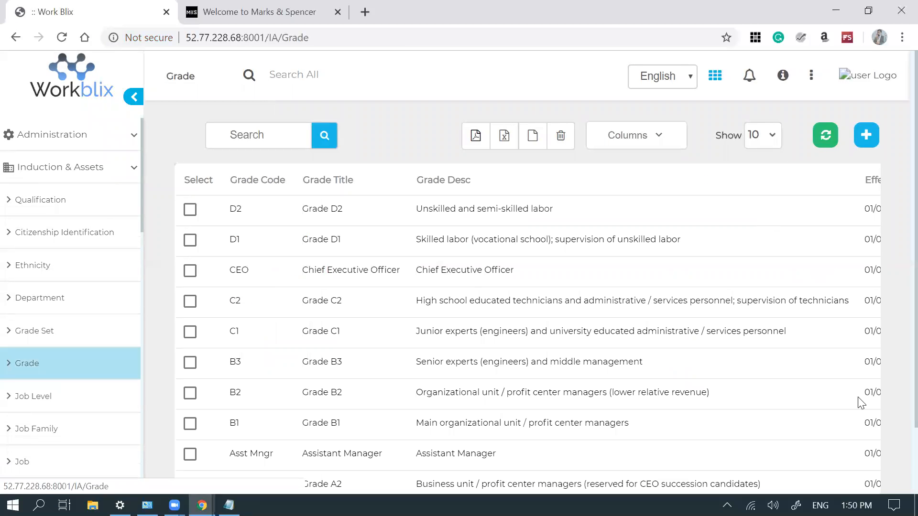
{"action": "scroll", "coordinate": [899, 386], "scroll_direction": "down", "scroll_amount": 2}
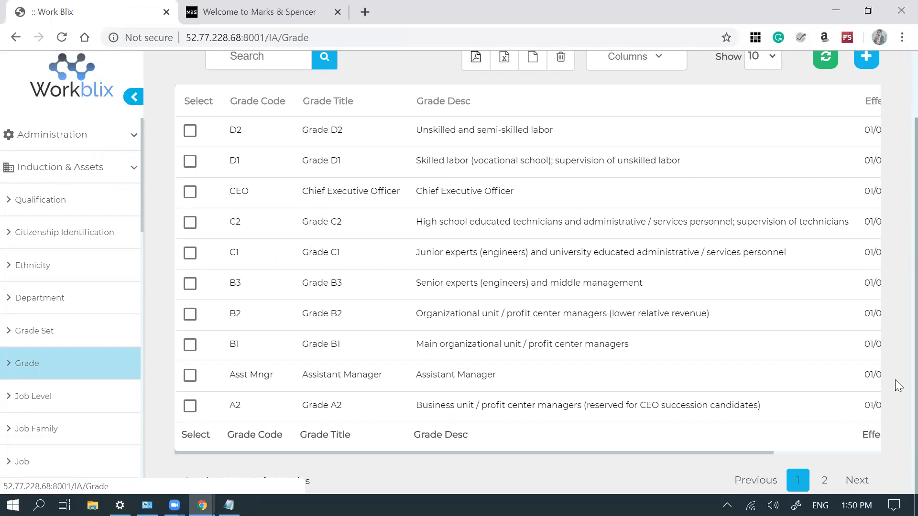
{"action": "left_click", "coordinate": [34, 331]}
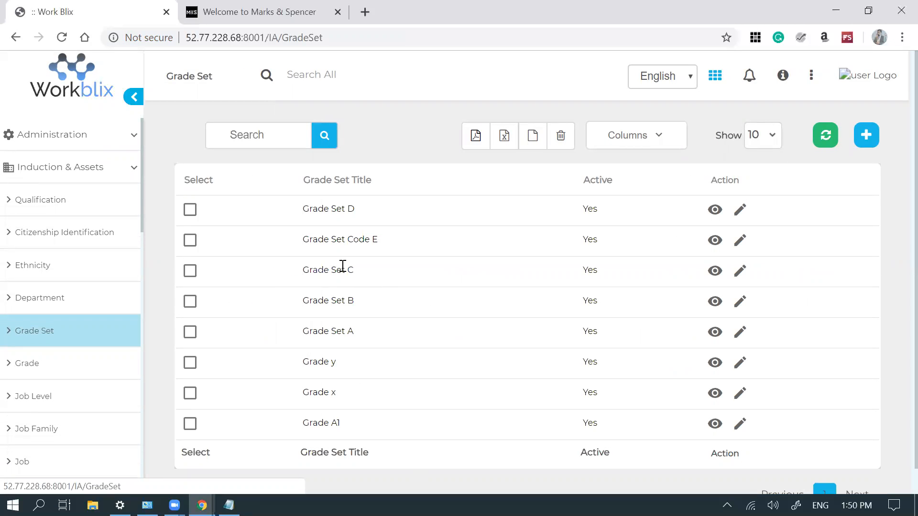
{"action": "left_click", "coordinate": [739, 424]}
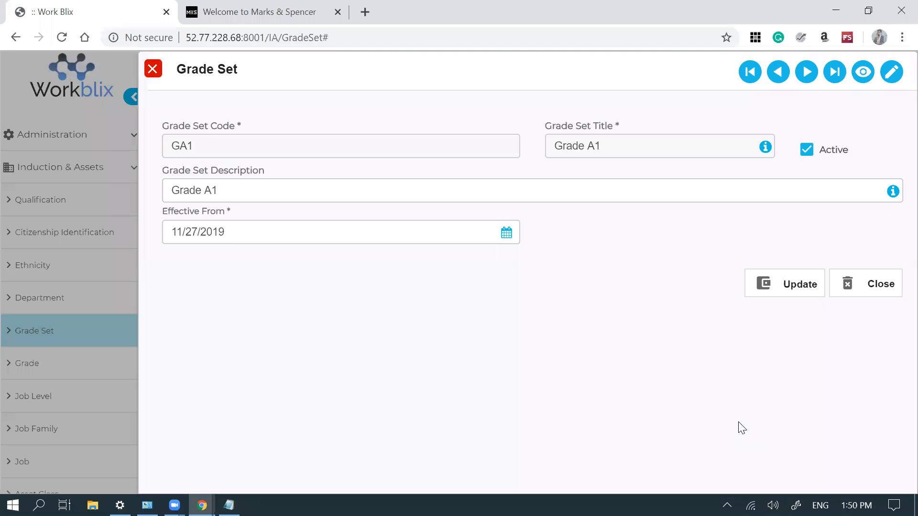
{"action": "left_click", "coordinate": [878, 282]}
{"action": "left_click", "coordinate": [496, 308]}
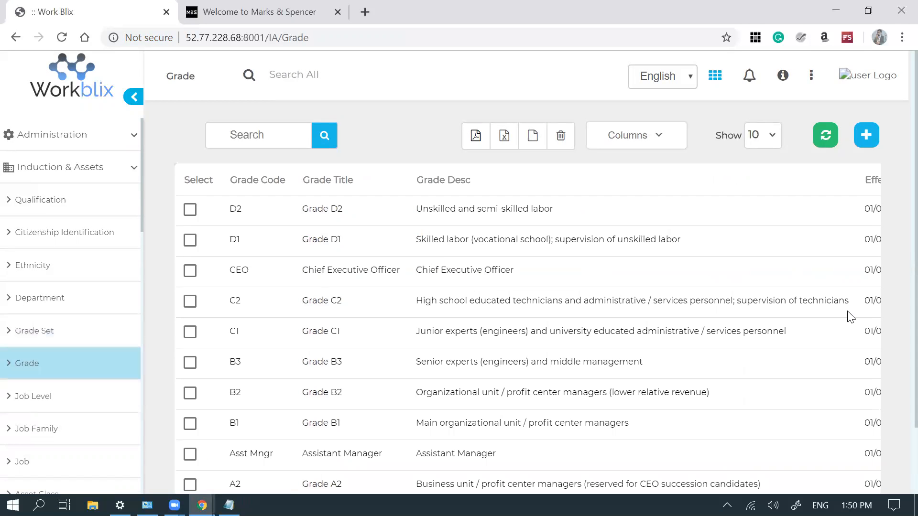
{"action": "scroll", "coordinate": [847, 315], "scroll_direction": "right", "scroll_amount": 3}
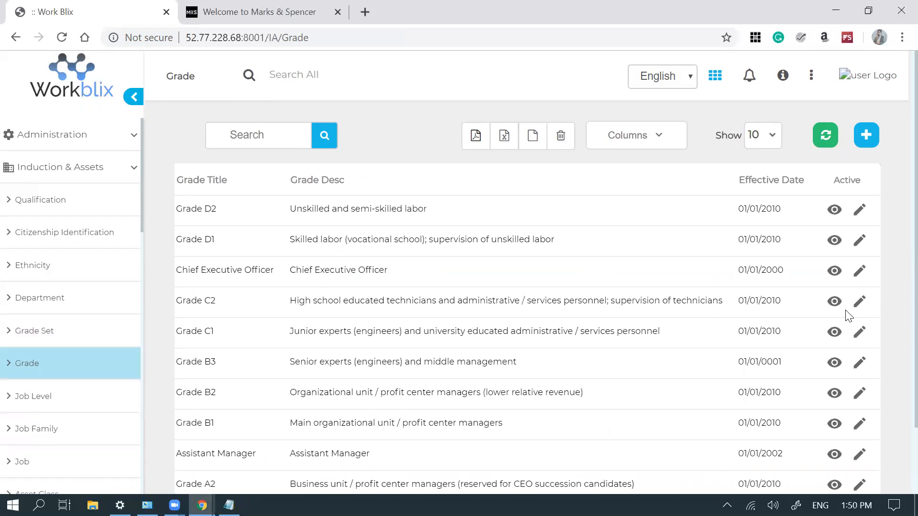
- Open the Grade C1 record and scroll down to its Pay Elements table
{"action": "left_click", "coordinate": [859, 331]}
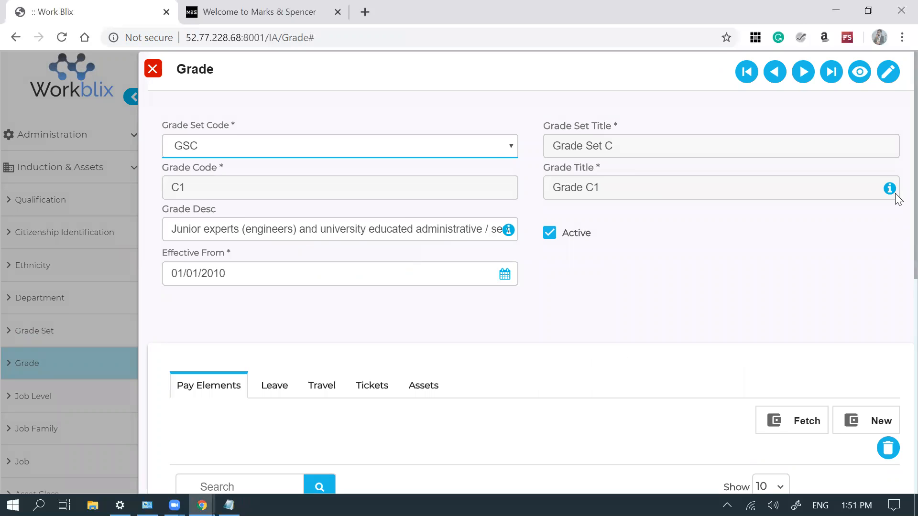
{"action": "scroll", "coordinate": [898, 200], "scroll_direction": "down", "scroll_amount": 6}
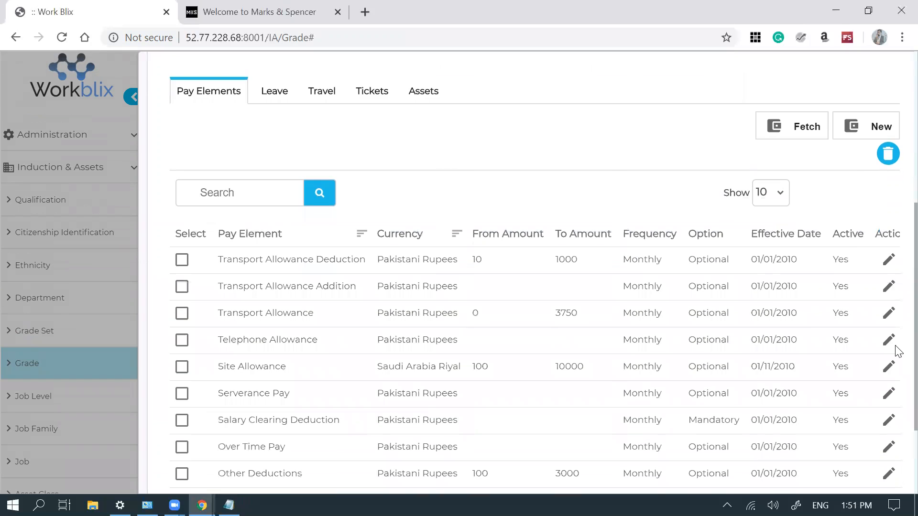
{"action": "left_click_drag", "start_coordinate": [895, 349], "coordinate": [894, 341]}
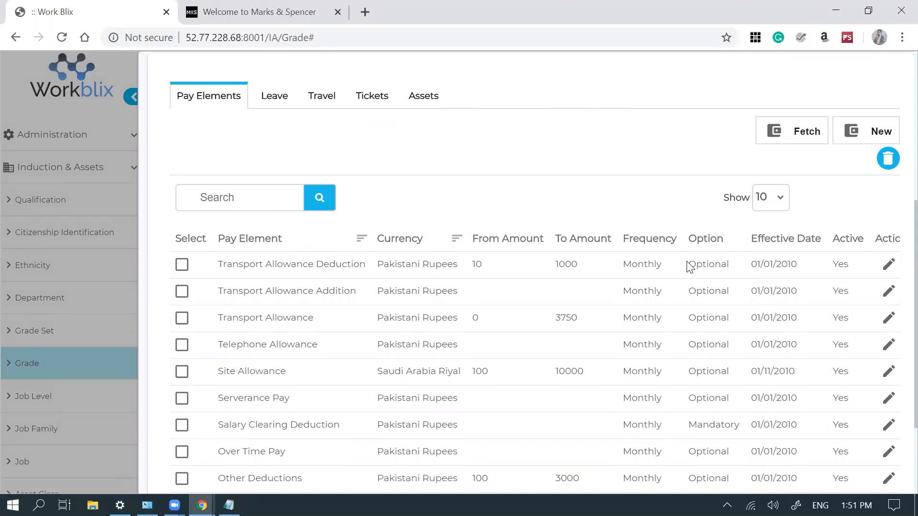
{"action": "left_click", "coordinate": [889, 266]}
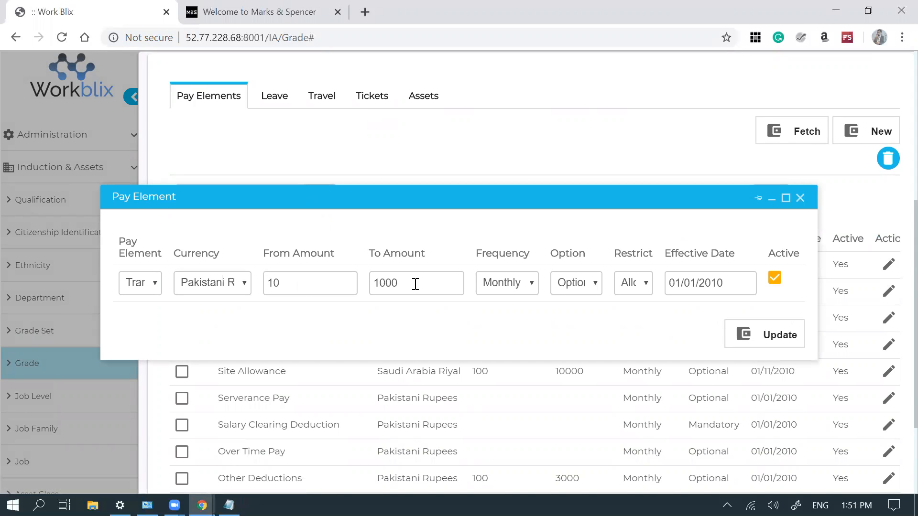
{"action": "left_click", "coordinate": [511, 285]}
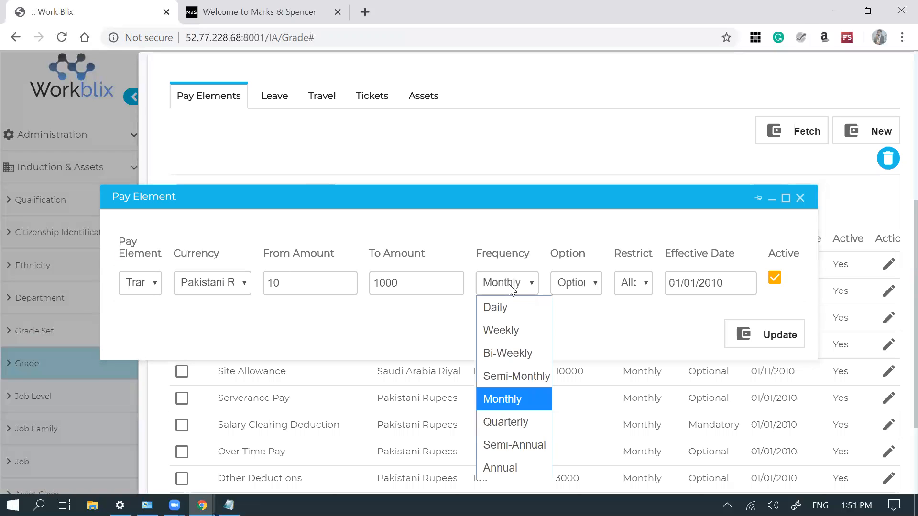
{"action": "left_click", "coordinate": [510, 286]}
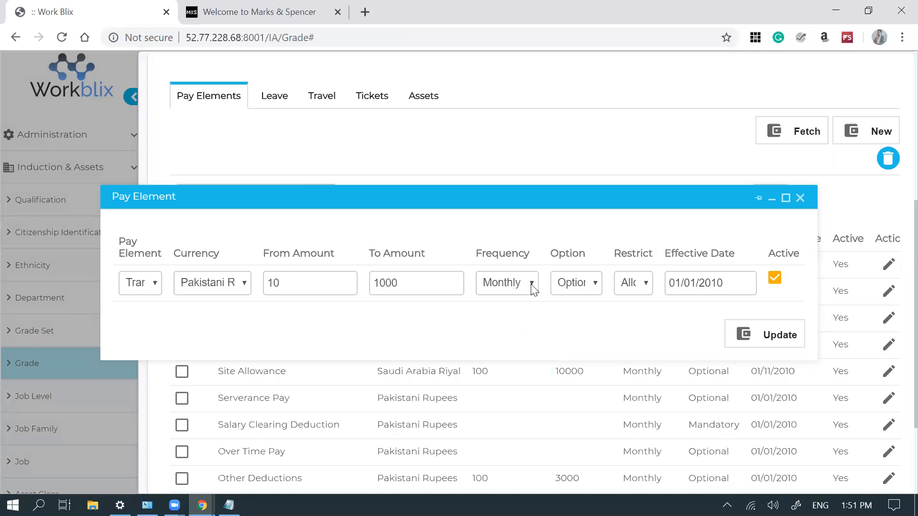
{"action": "left_click", "coordinate": [566, 284]}
{"action": "left_click", "coordinate": [567, 286]}
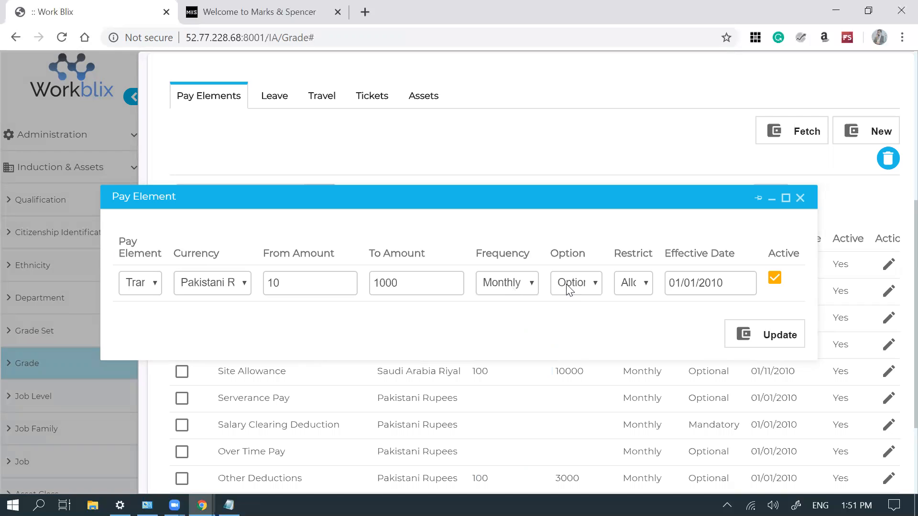
{"action": "left_click", "coordinate": [635, 282]}
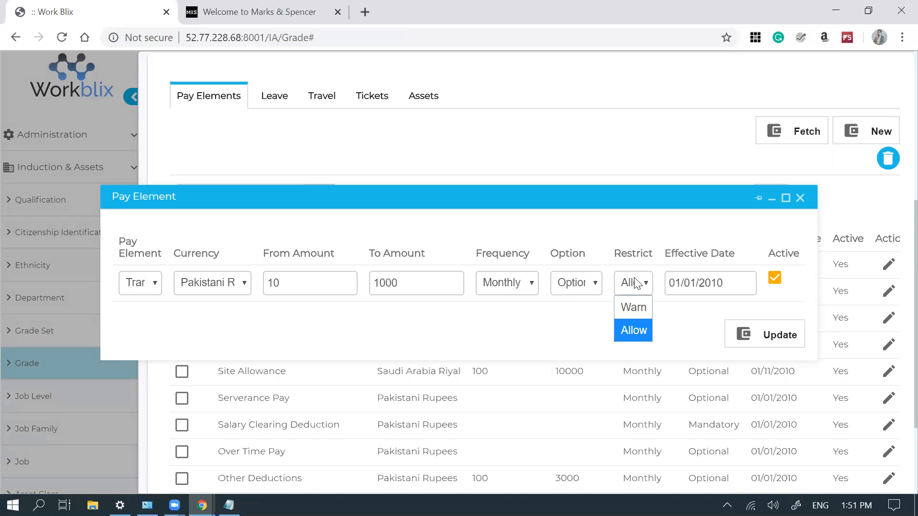
{"action": "left_click", "coordinate": [637, 283]}
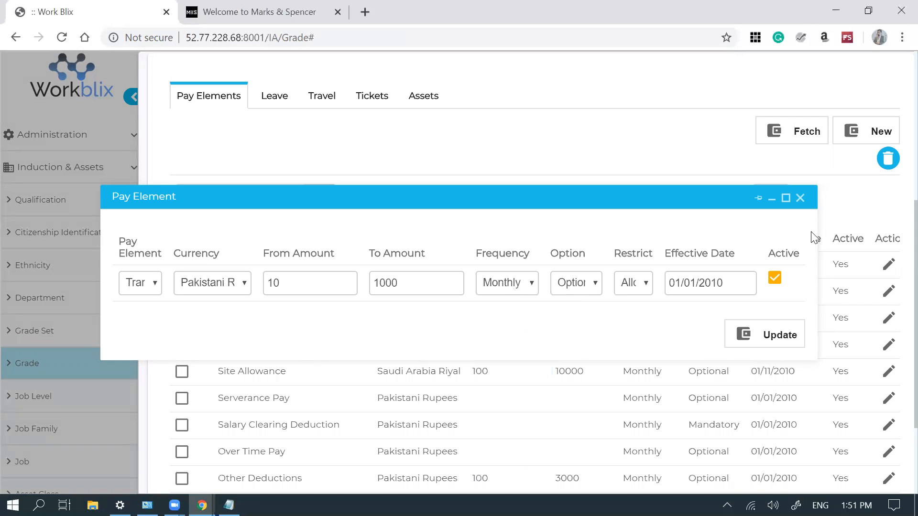
{"action": "left_click", "coordinate": [800, 198]}
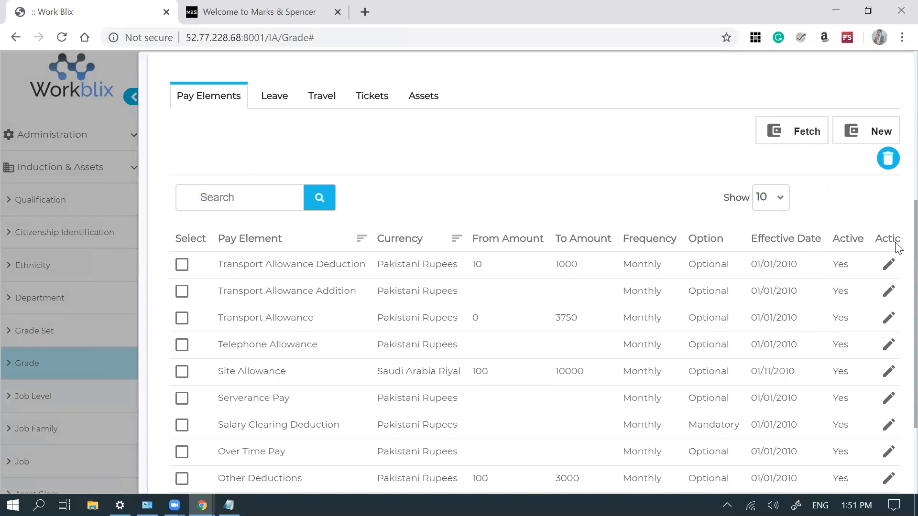
- Review the Grade C1 form and its Pay Elements table, then close the record
{"action": "scroll", "coordinate": [898, 267], "scroll_direction": "down", "scroll_amount": 2}
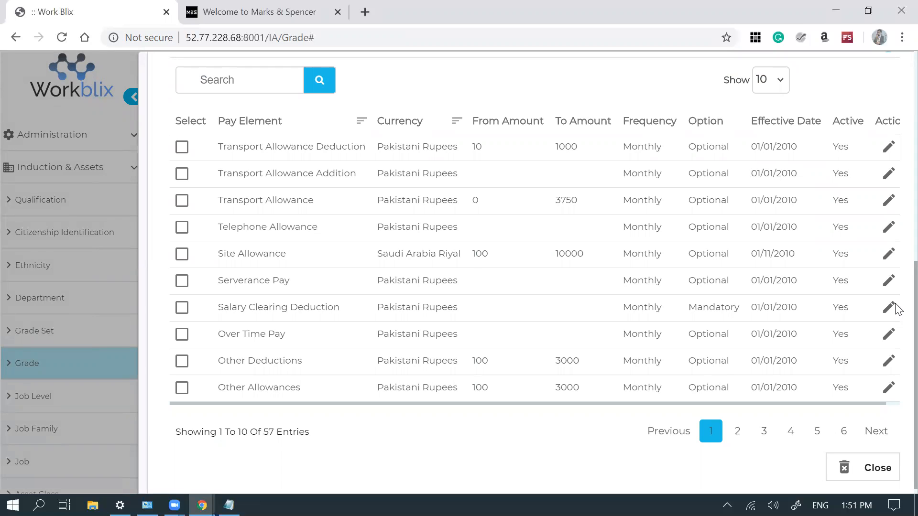
{"action": "scroll", "coordinate": [896, 287], "scroll_direction": "up", "scroll_amount": 4}
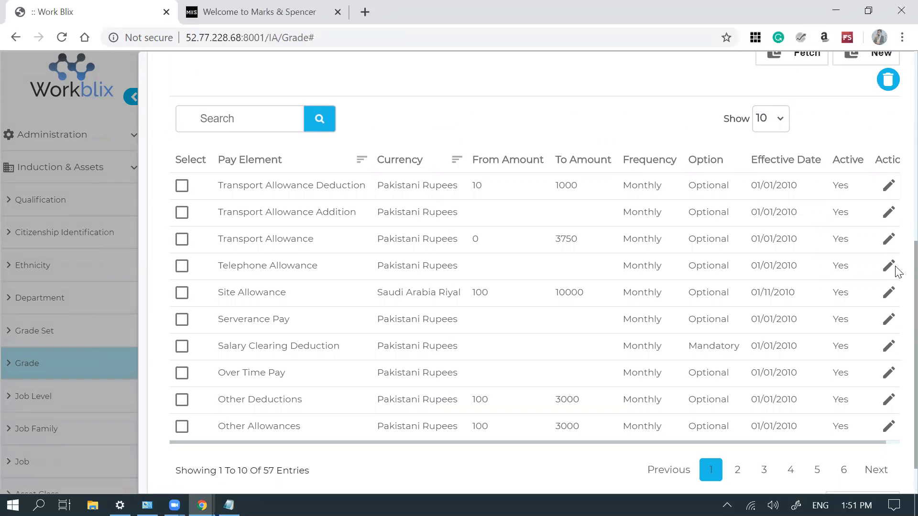
{"action": "scroll", "coordinate": [898, 209], "scroll_direction": "up", "scroll_amount": 4}
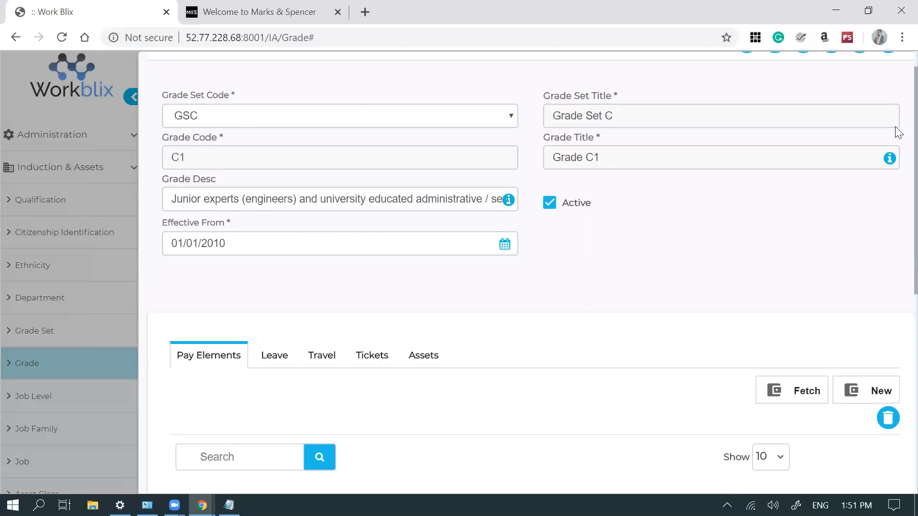
{"action": "scroll", "coordinate": [898, 115], "scroll_direction": "up", "scroll_amount": 1}
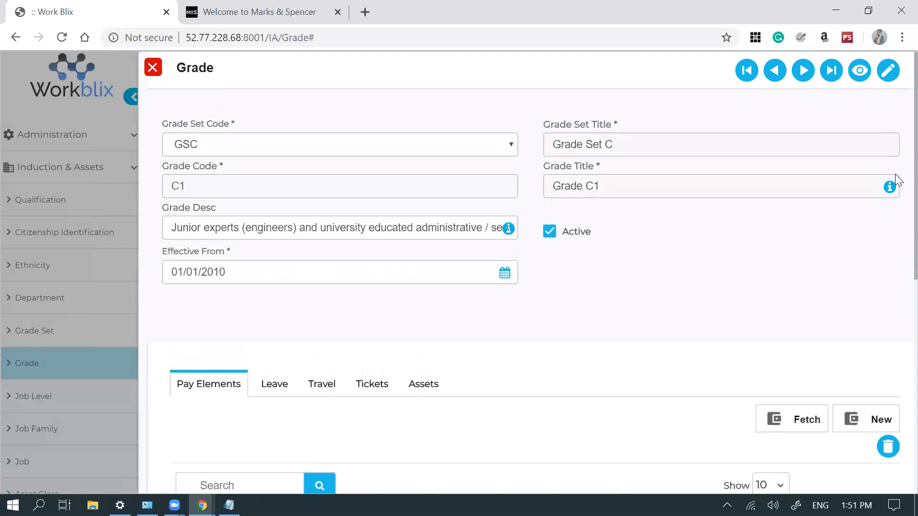
{"action": "scroll", "coordinate": [898, 192], "scroll_direction": "down", "scroll_amount": 2}
{"action": "scroll", "coordinate": [896, 230], "scroll_direction": "down", "scroll_amount": 3}
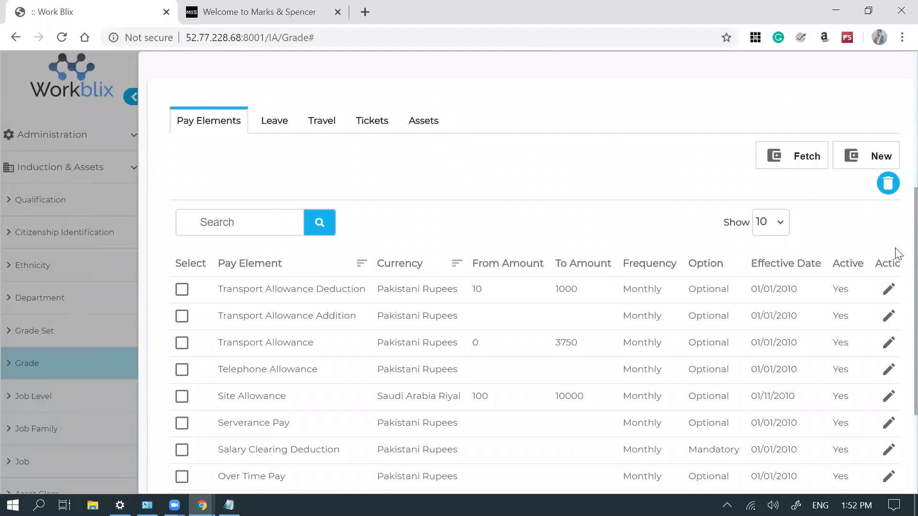
{"action": "scroll", "coordinate": [897, 253], "scroll_direction": "up", "scroll_amount": 3}
{"action": "scroll", "coordinate": [897, 177], "scroll_direction": "up", "scroll_amount": 1}
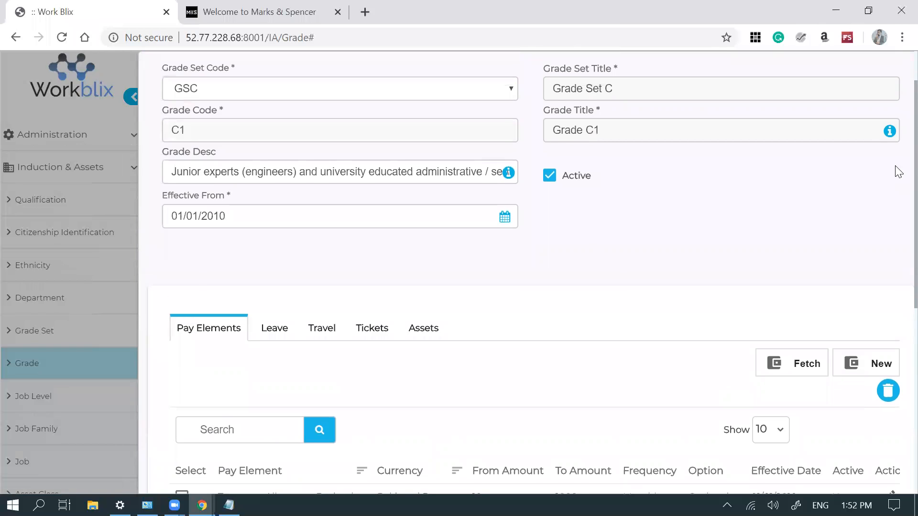
{"action": "scroll", "coordinate": [897, 282], "scroll_direction": "down", "scroll_amount": 5}
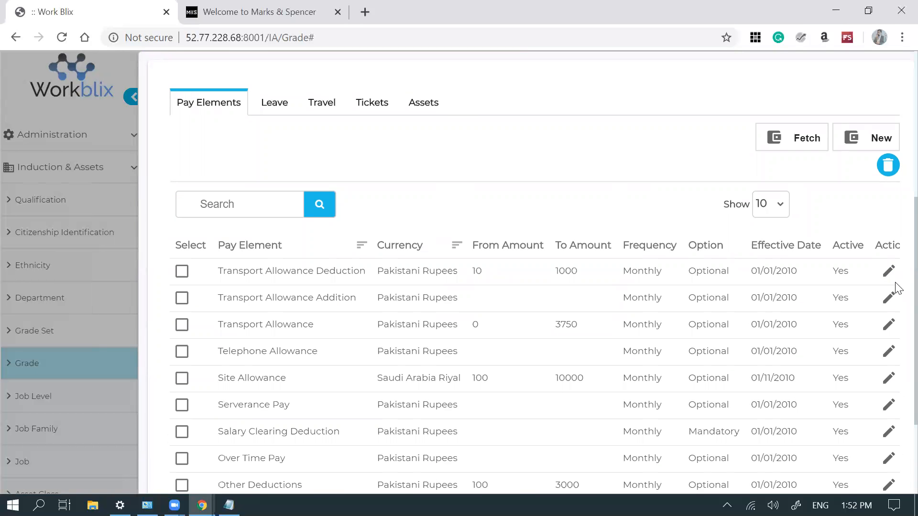
{"action": "left_click_drag", "start_coordinate": [896, 156], "coordinate": [896, 110]}
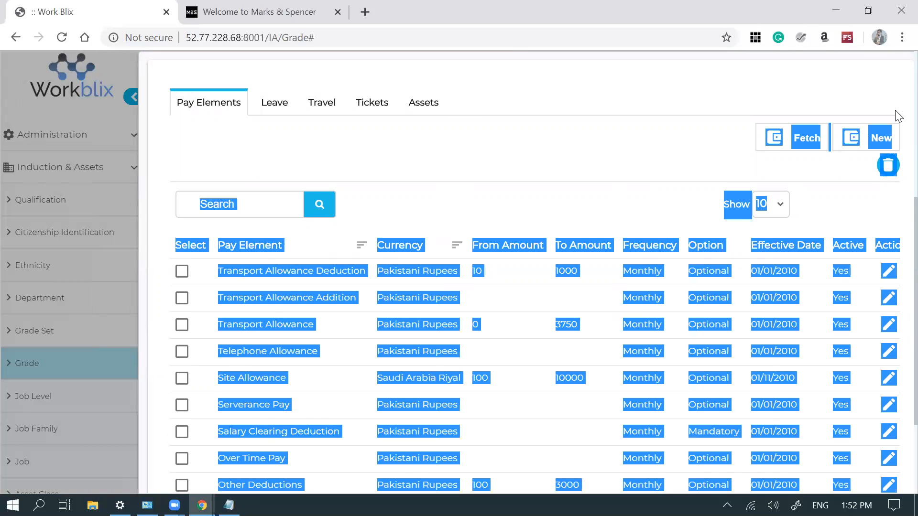
{"action": "left_click", "coordinate": [896, 112]}
{"action": "scroll", "coordinate": [895, 113], "scroll_direction": "up", "scroll_amount": 6}
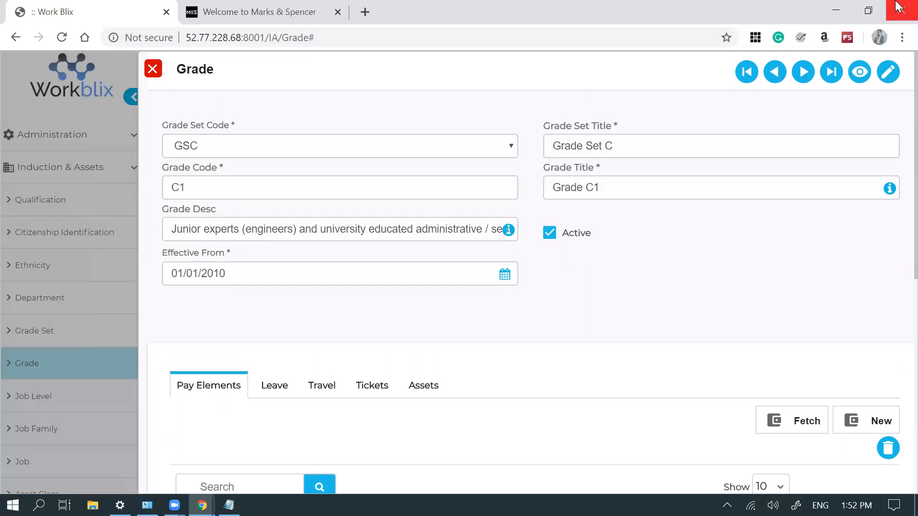
{"action": "left_click_drag", "start_coordinate": [895, 257], "coordinate": [820, 269]}
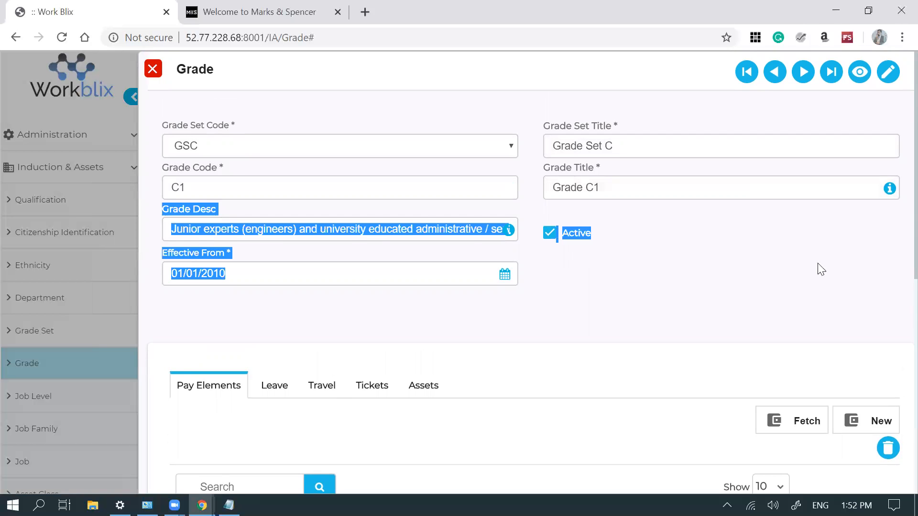
{"action": "left_click", "coordinate": [654, 252]}
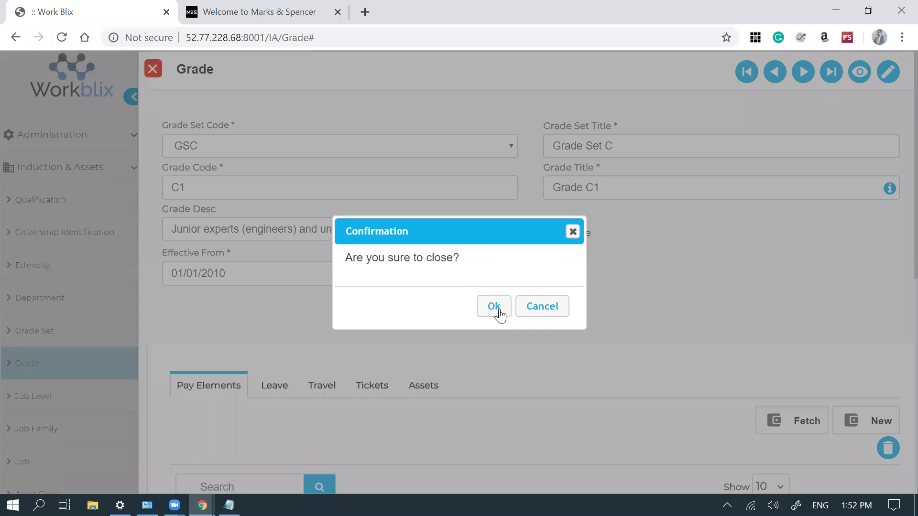
{"action": "left_click", "coordinate": [496, 310]}
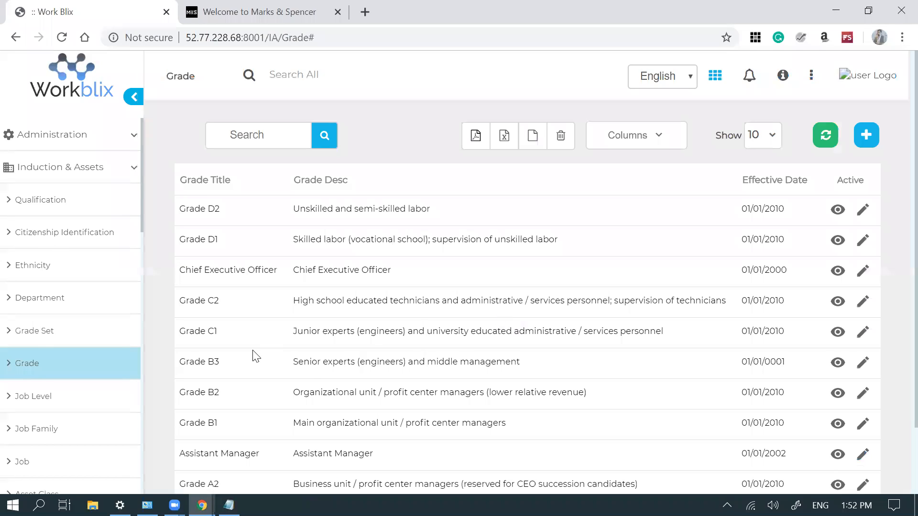
{"action": "scroll", "coordinate": [72, 335], "scroll_direction": "down", "scroll_amount": 2}
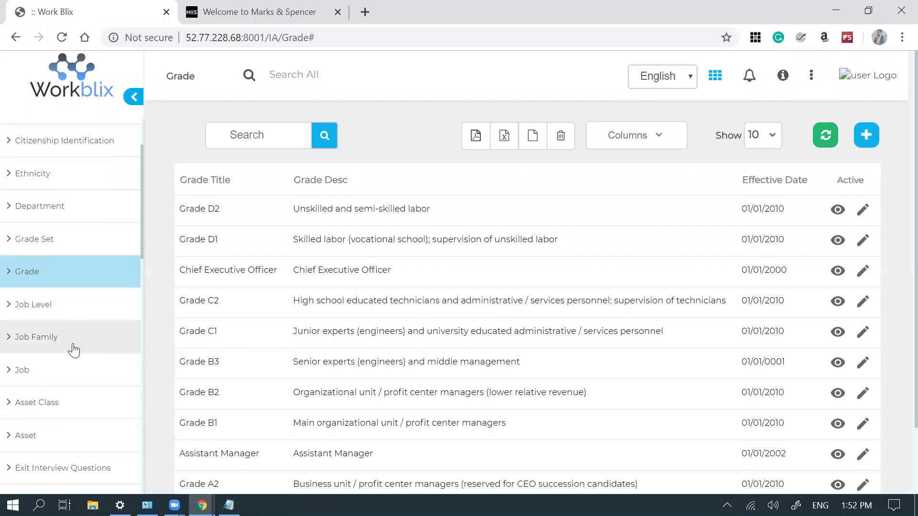
{"action": "left_click", "coordinate": [60, 372]}
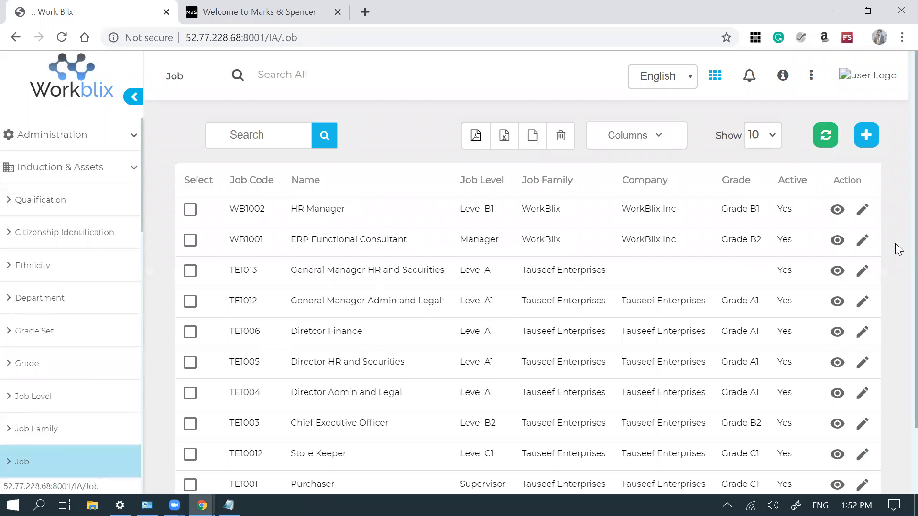
{"action": "scroll", "coordinate": [894, 244], "scroll_direction": "down", "scroll_amount": 1}
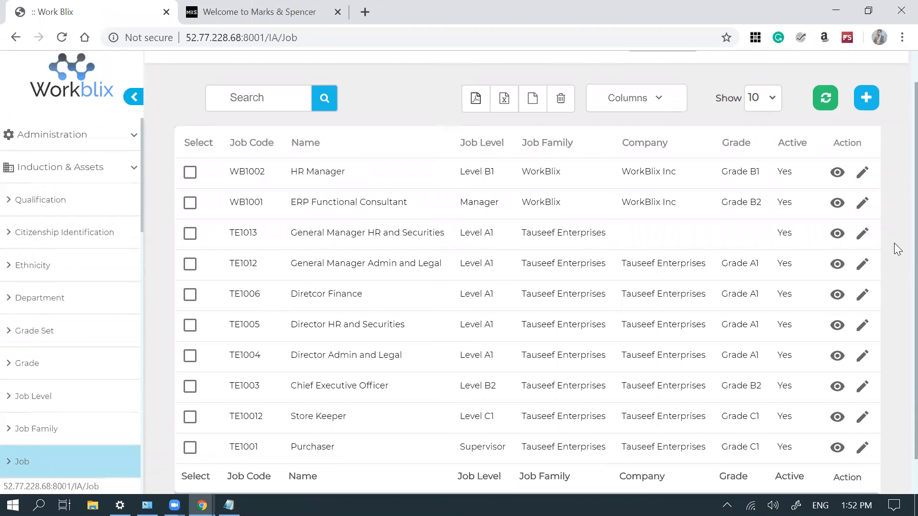
- Open job WB1002 HR Manager and check its Level B1, WorkBlix family and Casual cost type
{"action": "left_click", "coordinate": [862, 173]}
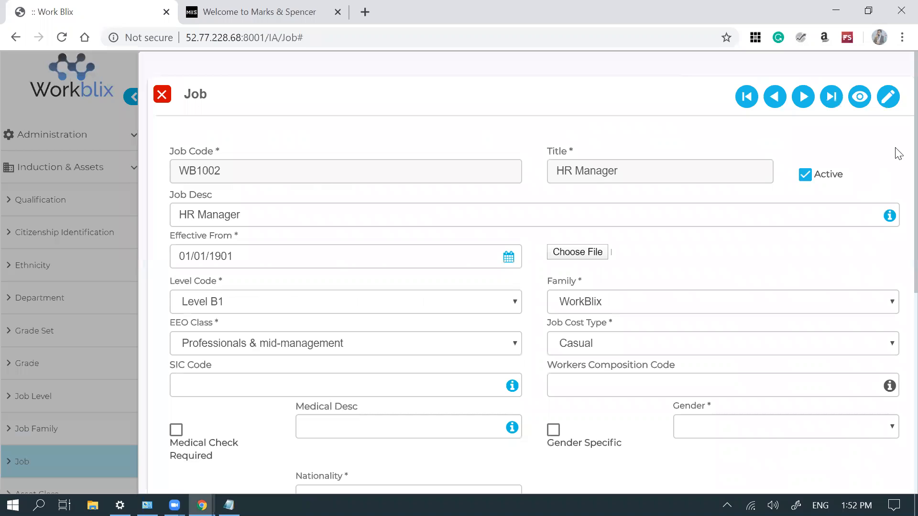
{"action": "scroll", "coordinate": [897, 166], "scroll_direction": "down", "scroll_amount": 1}
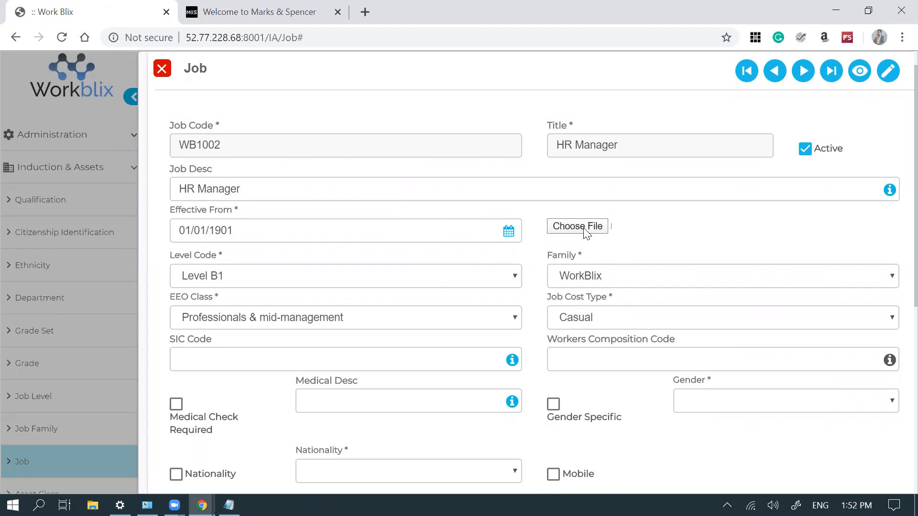
{"action": "left_click", "coordinate": [434, 280]}
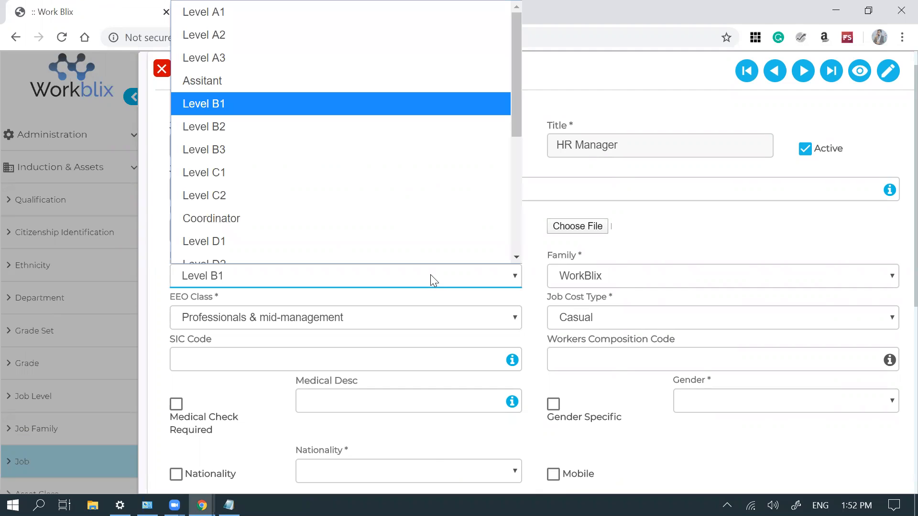
{"action": "left_click", "coordinate": [430, 275]}
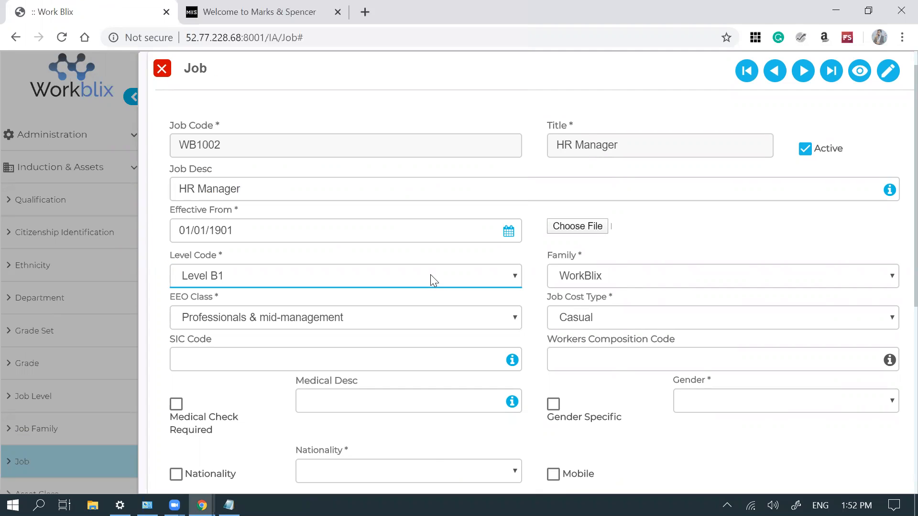
{"action": "left_click", "coordinate": [626, 284]}
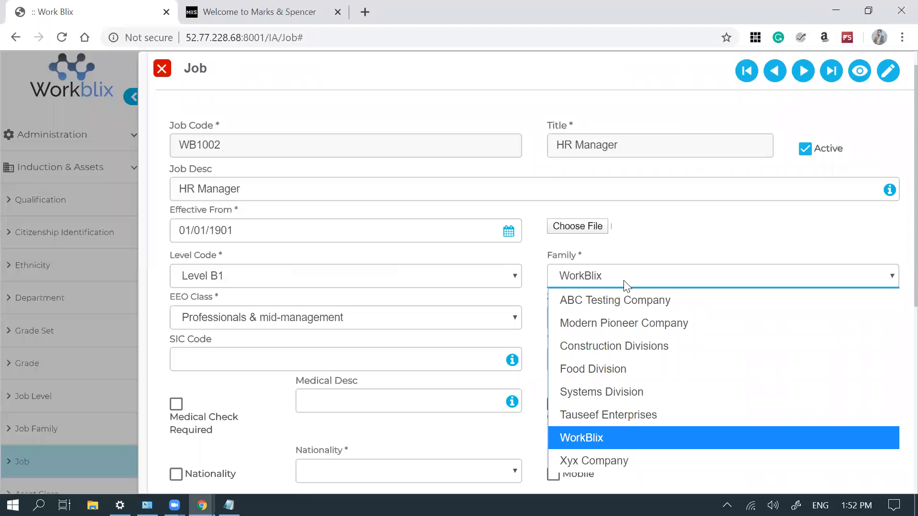
{"action": "left_click", "coordinate": [626, 284]}
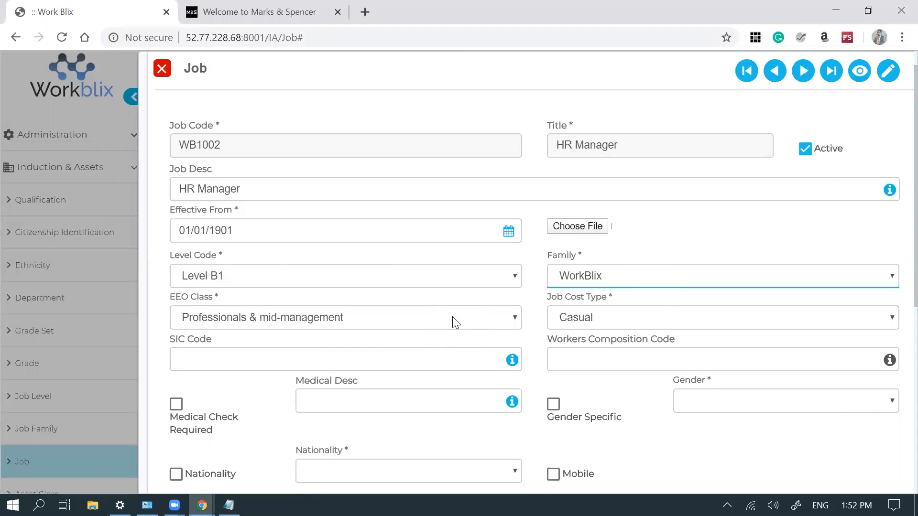
{"action": "left_click", "coordinate": [650, 319]}
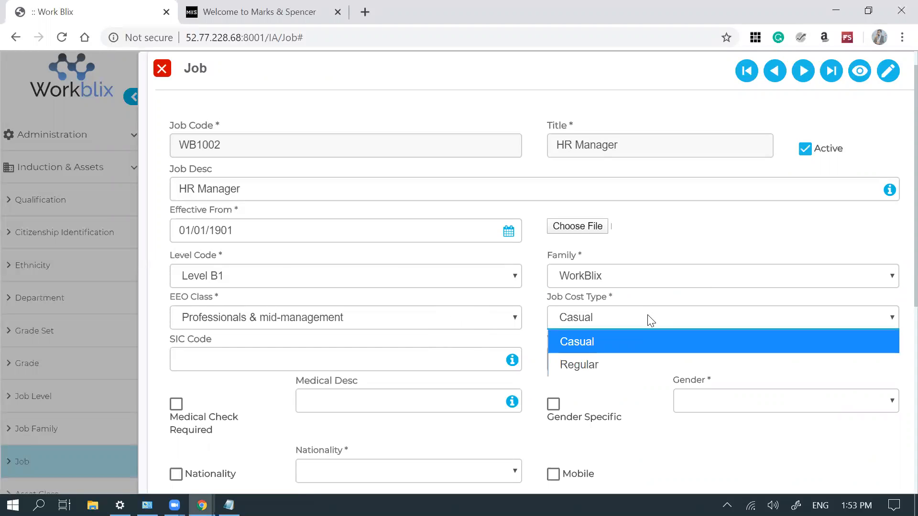
{"action": "left_click", "coordinate": [648, 316]}
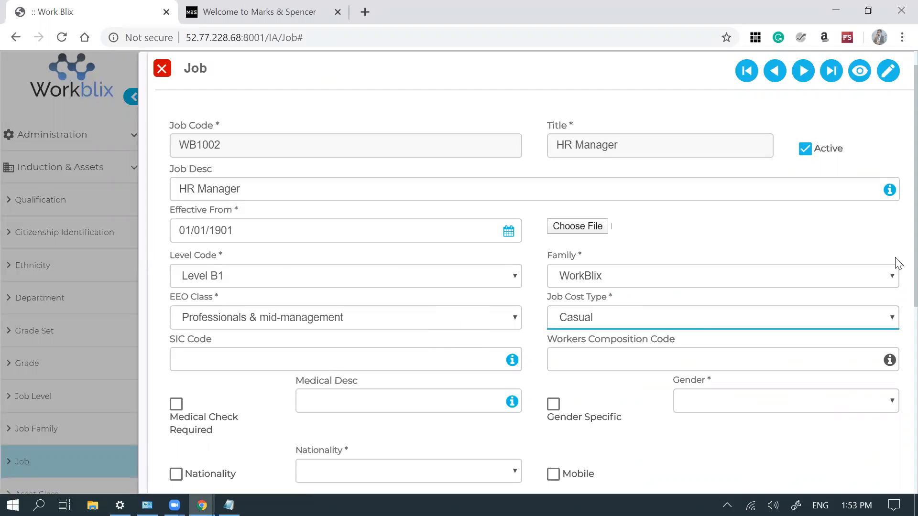
{"action": "left_click_drag", "start_coordinate": [896, 258], "coordinate": [896, 284]}
{"action": "scroll", "coordinate": [896, 296], "scroll_direction": "down", "scroll_amount": 2}
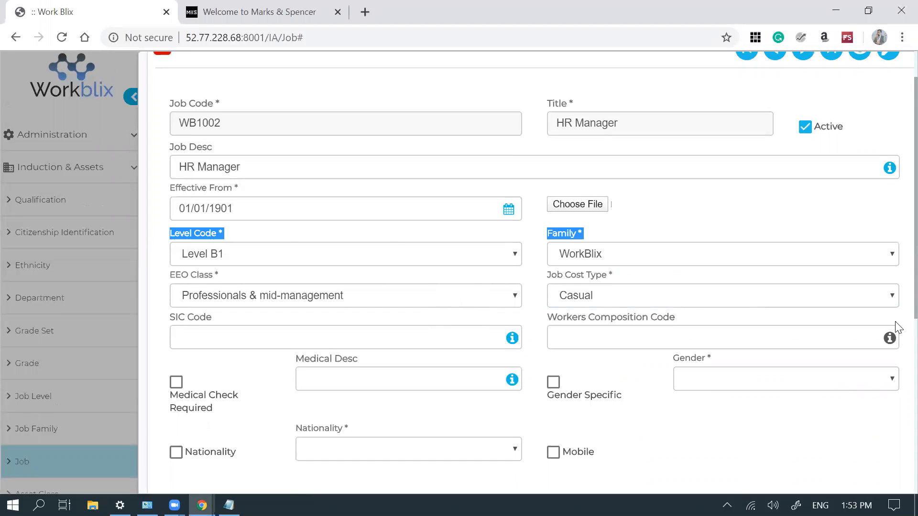
{"action": "left_click", "coordinate": [399, 307]}
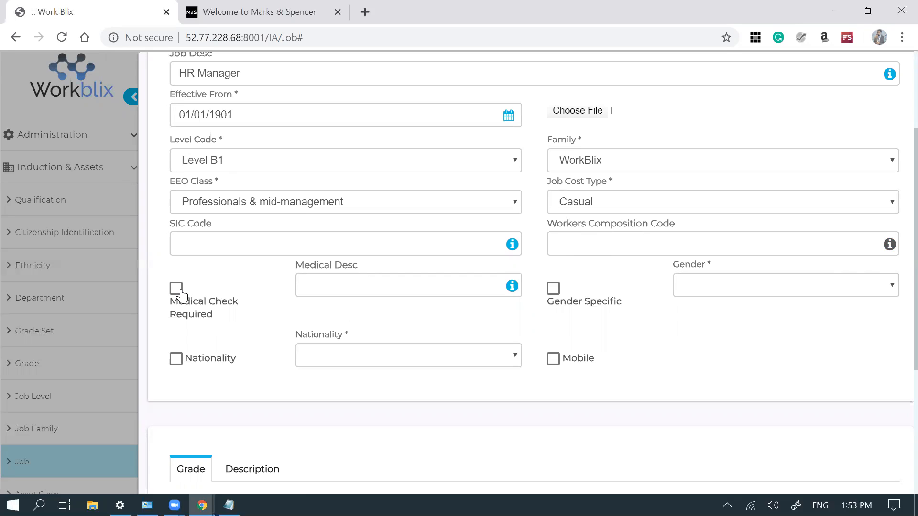
{"action": "left_click", "coordinate": [553, 289]}
{"action": "left_click", "coordinate": [732, 287]}
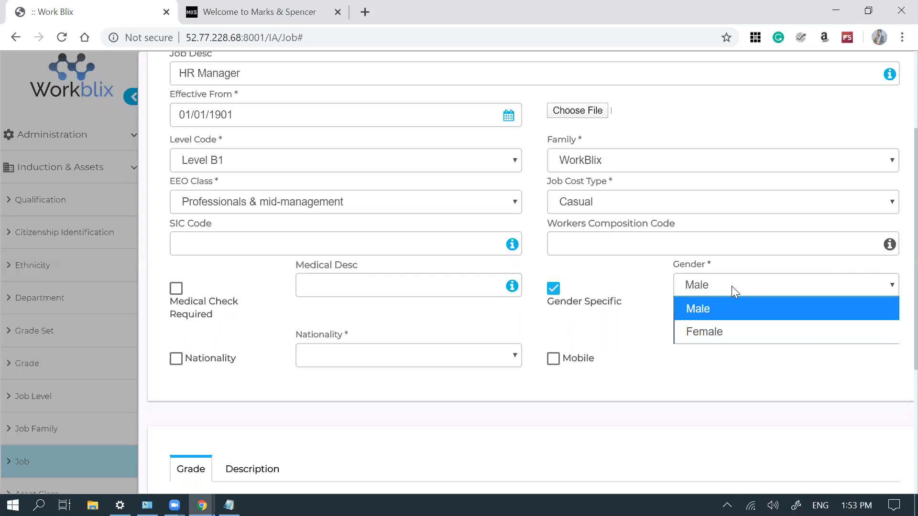
{"action": "left_click", "coordinate": [721, 330]}
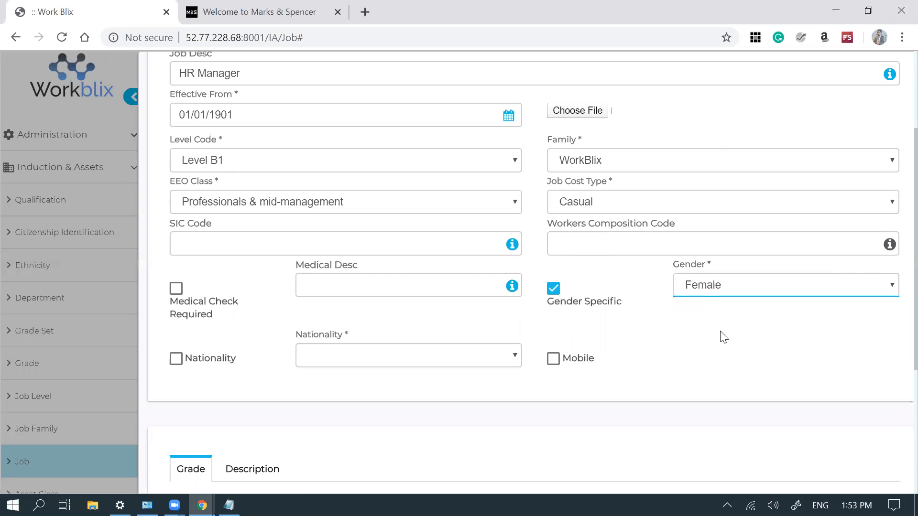
{"action": "left_click", "coordinate": [554, 288]}
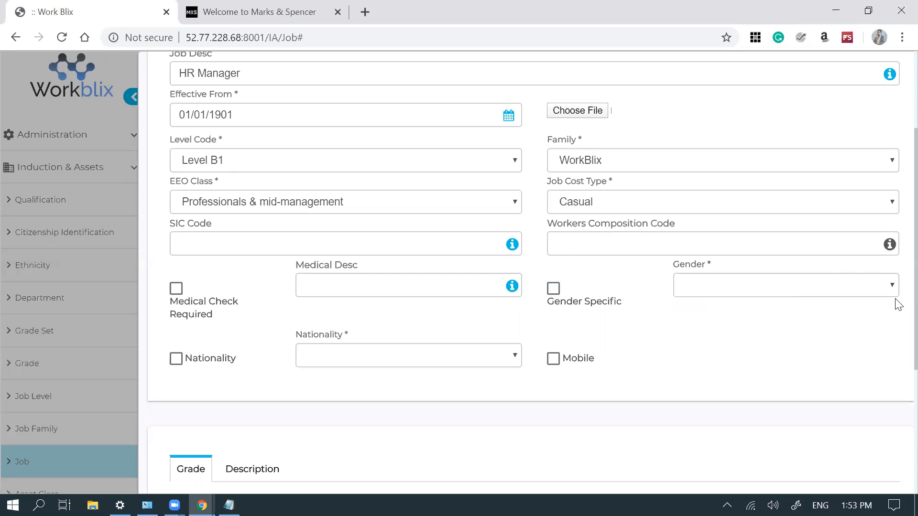
{"action": "left_click_drag", "start_coordinate": [916, 331], "coordinate": [916, 330]}
{"action": "scroll", "coordinate": [896, 345], "scroll_direction": "down", "scroll_amount": 3}
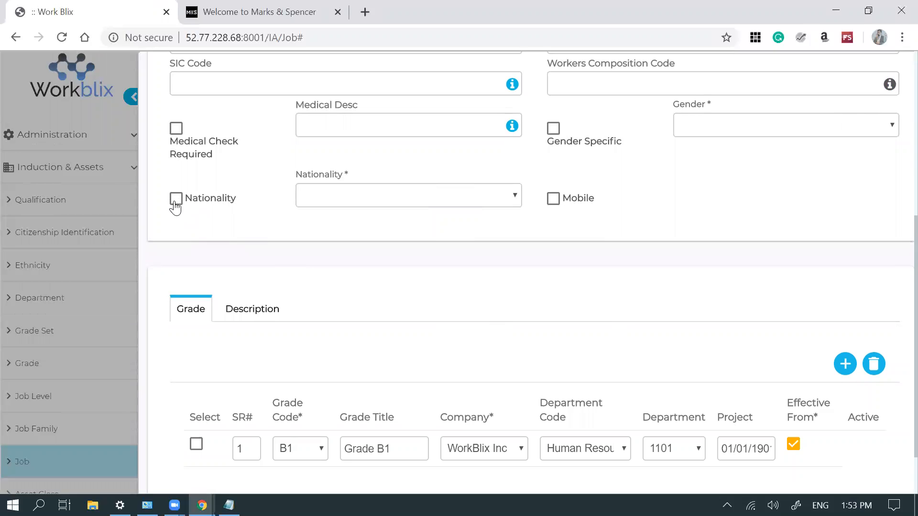
{"action": "left_click", "coordinate": [175, 202]}
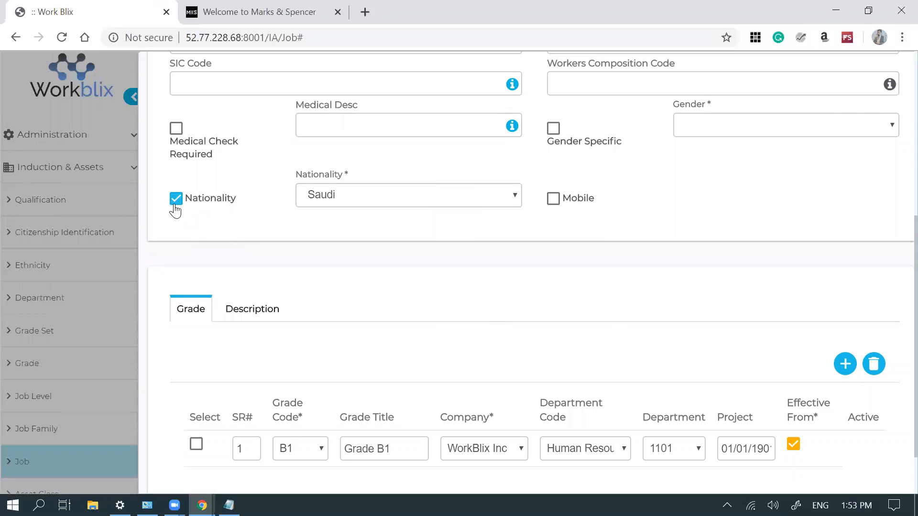
{"action": "left_click", "coordinate": [347, 198]}
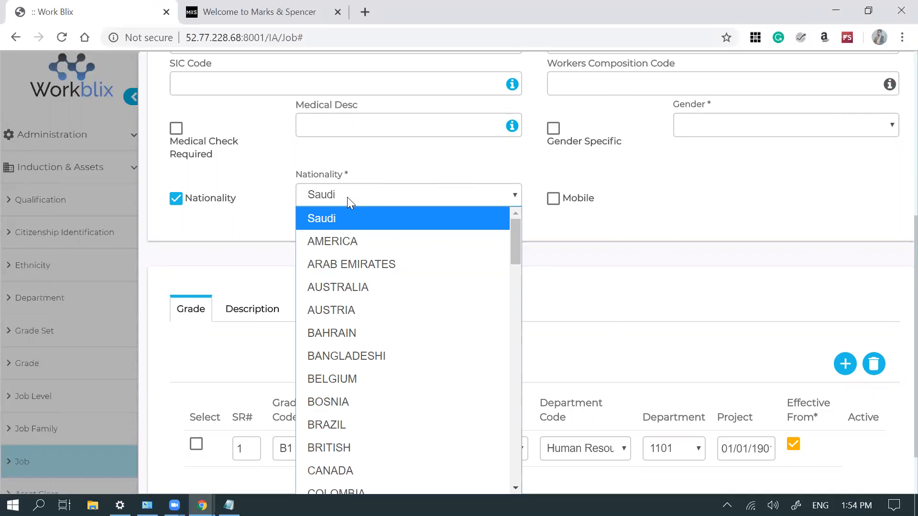
{"action": "left_click", "coordinate": [347, 197]}
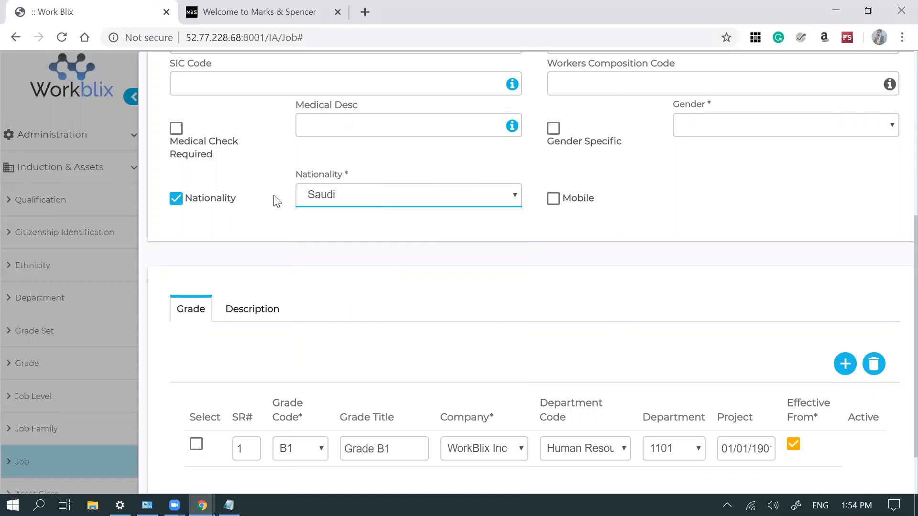
{"action": "left_click", "coordinate": [176, 200]}
{"action": "scroll", "coordinate": [899, 279], "scroll_direction": "down", "scroll_amount": 2}
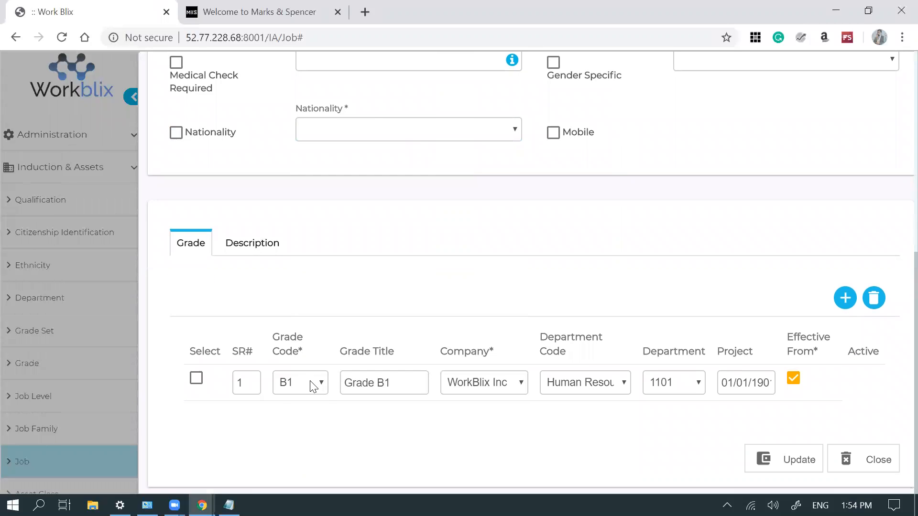
- Keep WorkBlix Inc as the grade row's company and Human Resource as its department code
{"action": "left_click", "coordinate": [493, 386]}
{"action": "left_click", "coordinate": [494, 386]}
{"action": "left_click", "coordinate": [589, 390]}
{"action": "left_click", "coordinate": [590, 392]}
- Switch to the Description tab and review the job's description text
{"action": "left_click", "coordinate": [258, 248]}
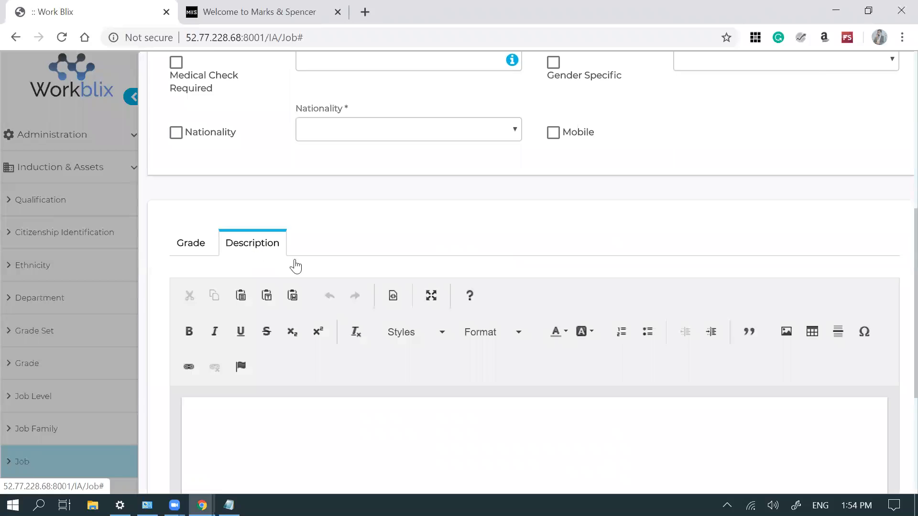
{"action": "left_click_drag", "start_coordinate": [896, 280], "coordinate": [895, 373]}
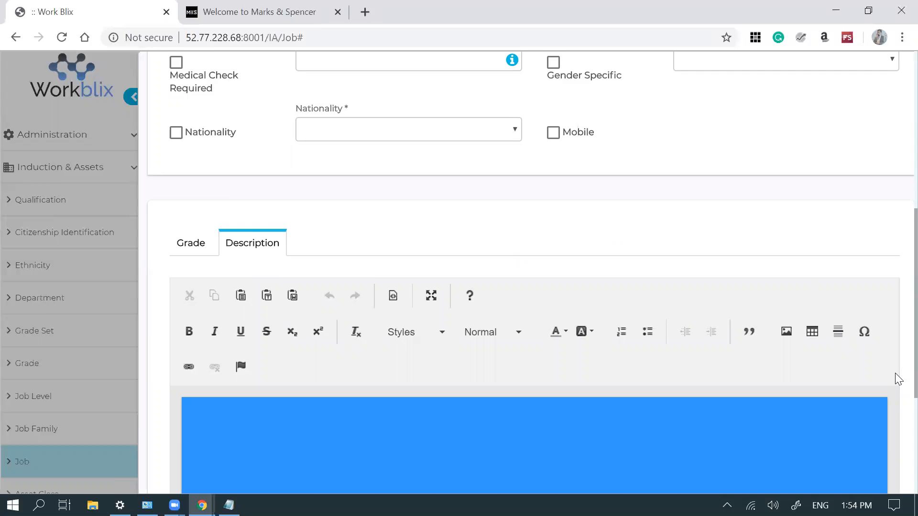
{"action": "scroll", "coordinate": [898, 379], "scroll_direction": "down", "scroll_amount": 4}
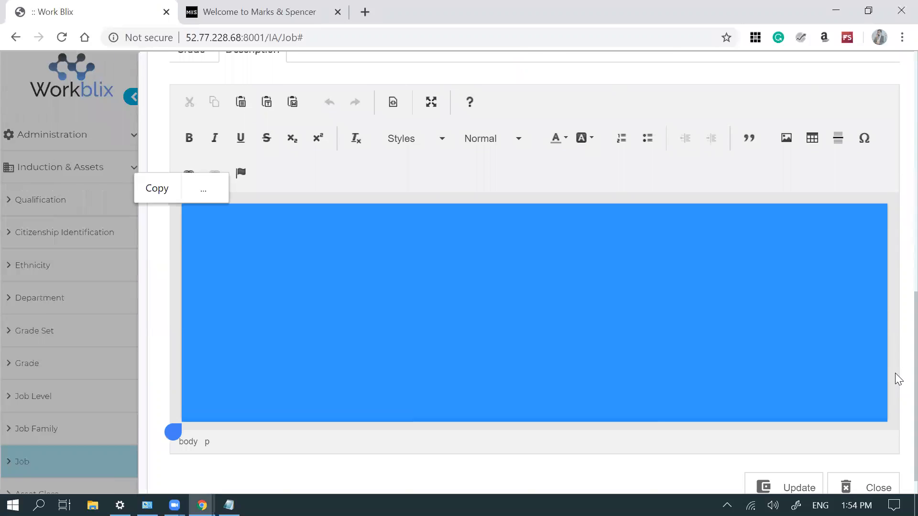
{"action": "left_click", "coordinate": [672, 330]}
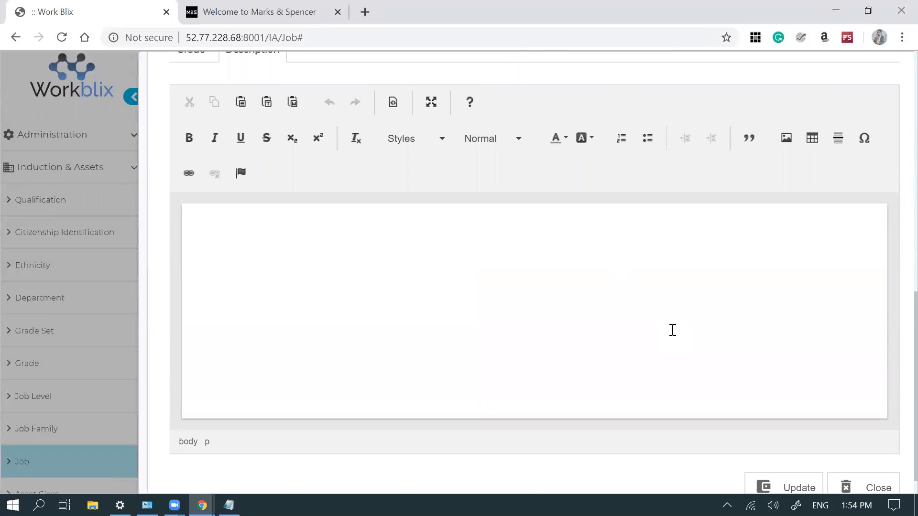
{"action": "scroll", "coordinate": [896, 351], "scroll_direction": "up", "scroll_amount": 3}
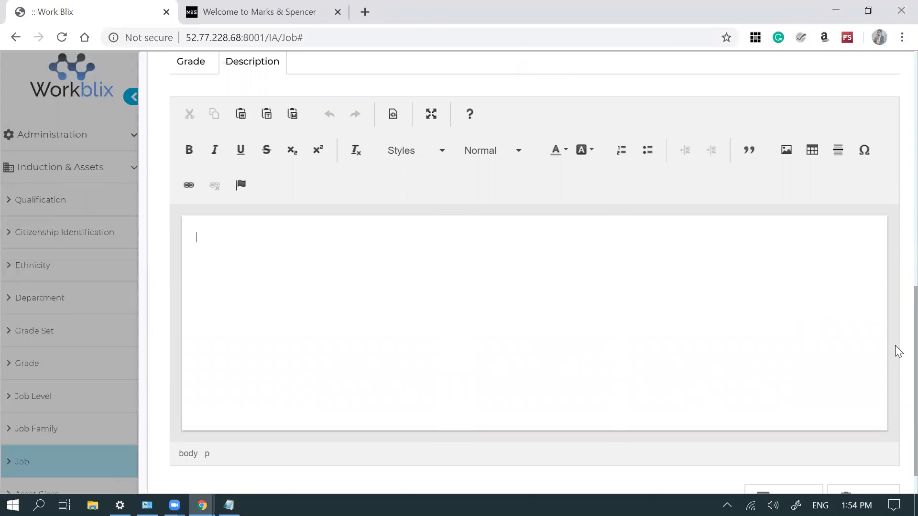
{"action": "scroll", "coordinate": [897, 311], "scroll_direction": "down", "scroll_amount": 3}
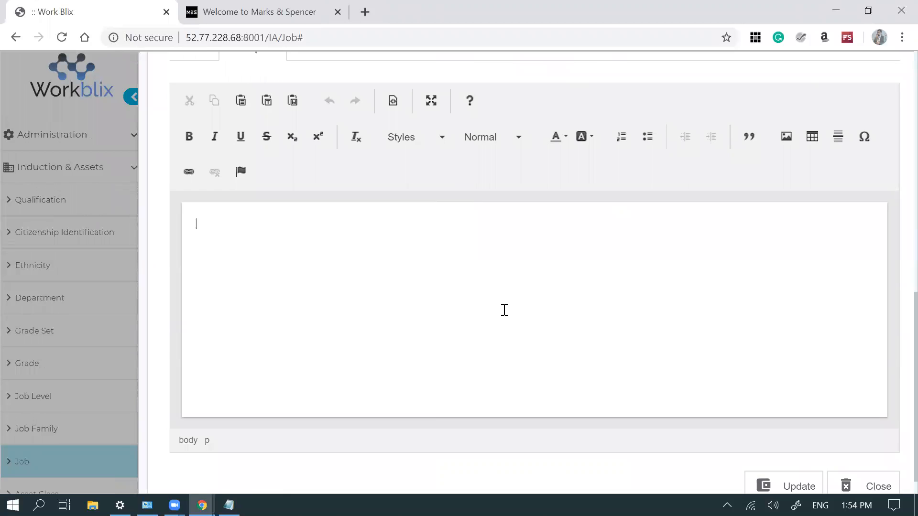
{"action": "scroll", "coordinate": [504, 310], "scroll_direction": "up", "scroll_amount": 10}
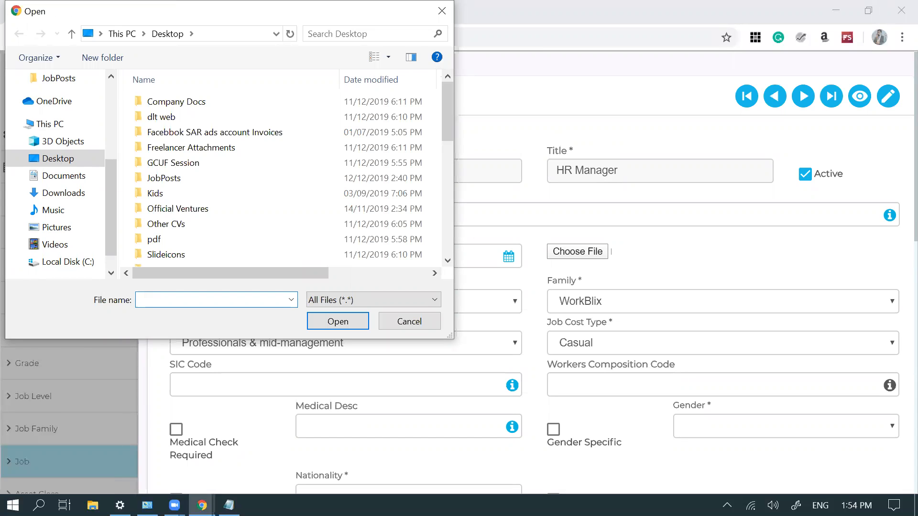
- Cancel the file-open window and scroll through the HR Manager job form back to the top
{"action": "key", "text": "Escape"}
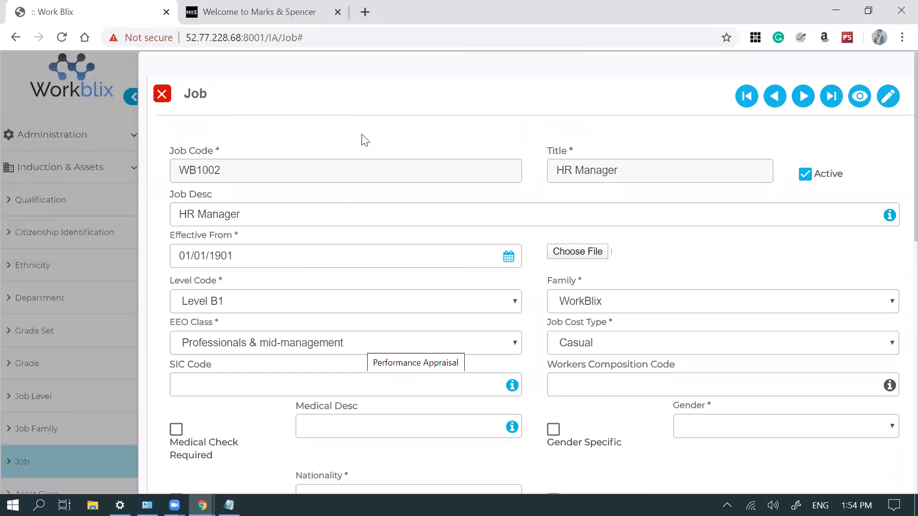
{"action": "scroll", "coordinate": [597, 199], "scroll_direction": "down", "scroll_amount": 2}
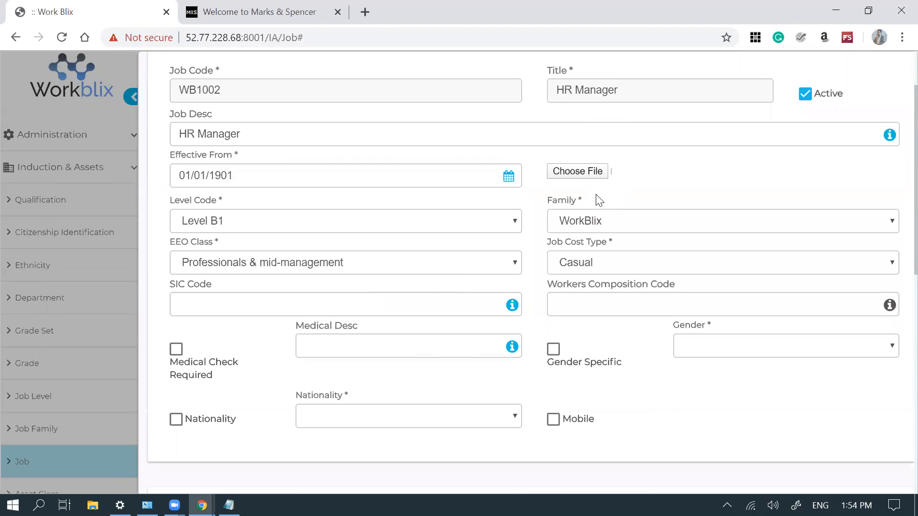
{"action": "scroll", "coordinate": [597, 196], "scroll_direction": "down", "scroll_amount": 7}
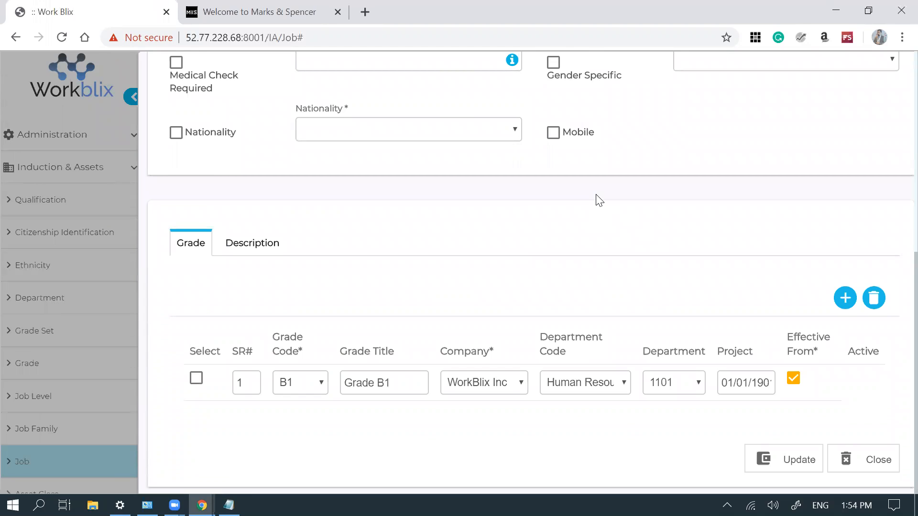
{"action": "scroll", "coordinate": [596, 195], "scroll_direction": "up", "scroll_amount": 5}
{"action": "scroll", "coordinate": [597, 197], "scroll_direction": "up", "scroll_amount": 3}
{"action": "scroll", "coordinate": [598, 198], "scroll_direction": "up", "scroll_amount": 2}
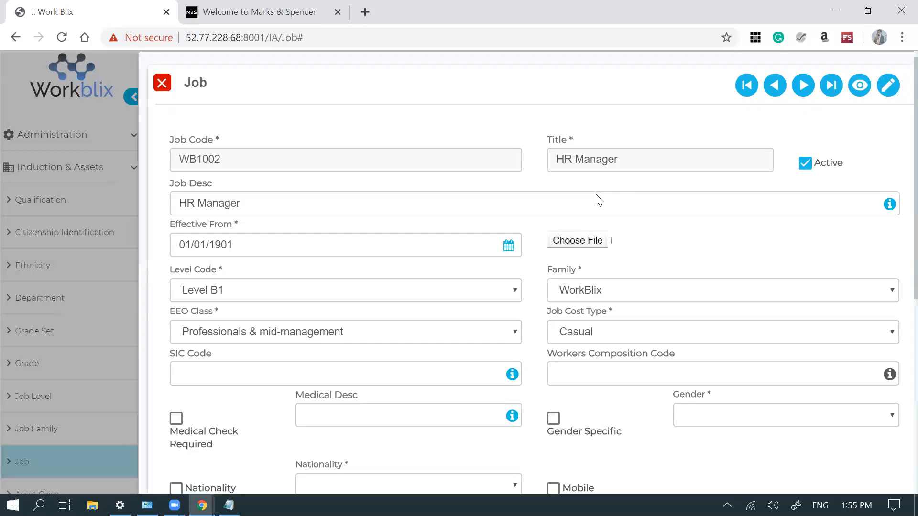
- Close the WB1002 HR Manager job form and confirm the close prompt
{"action": "scroll", "coordinate": [599, 200], "scroll_direction": "up", "scroll_amount": 1}
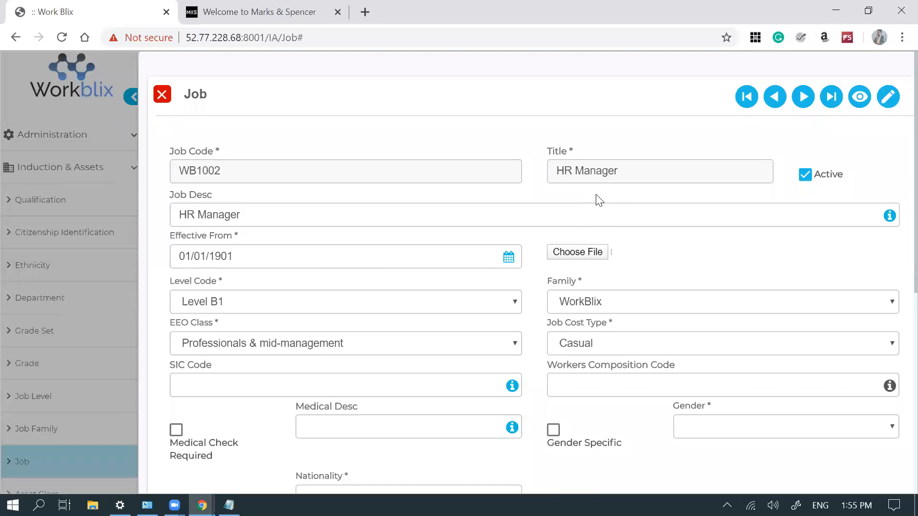
{"action": "key", "text": "Escape"}
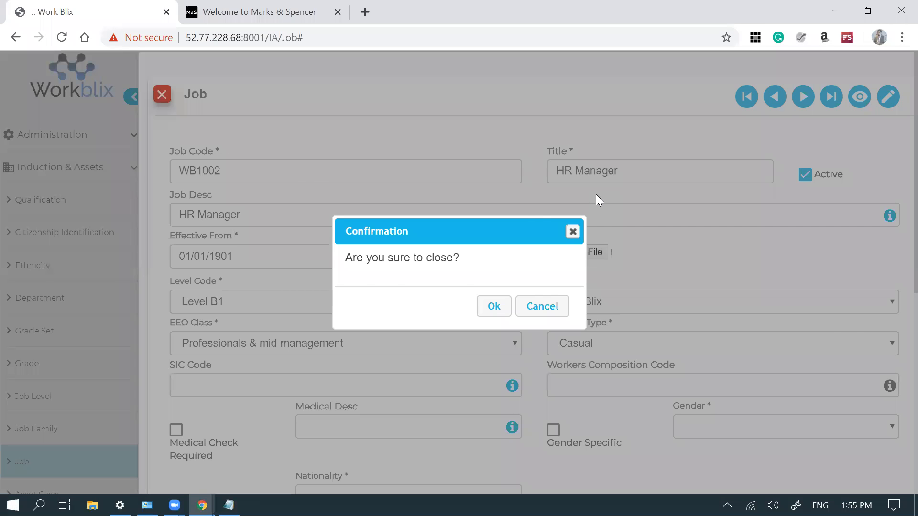
{"action": "key", "text": "Return"}
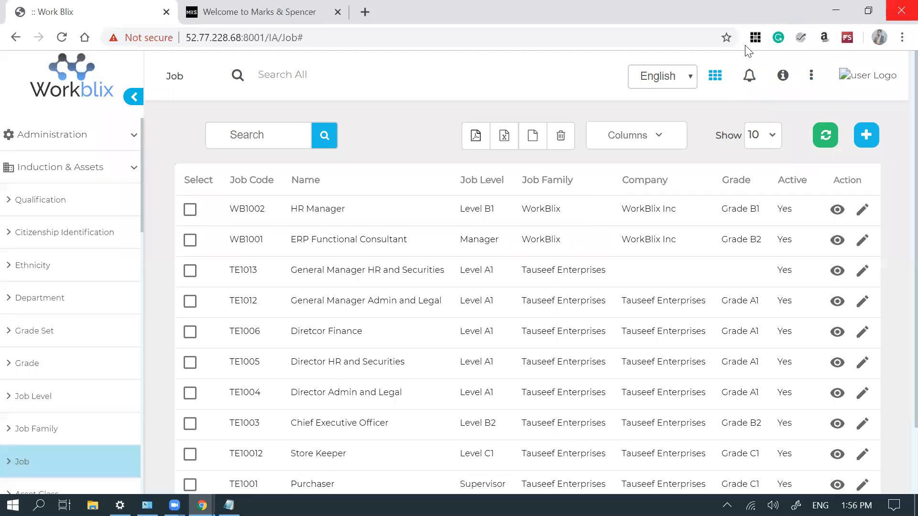
{"action": "left_click", "coordinate": [675, 86]}
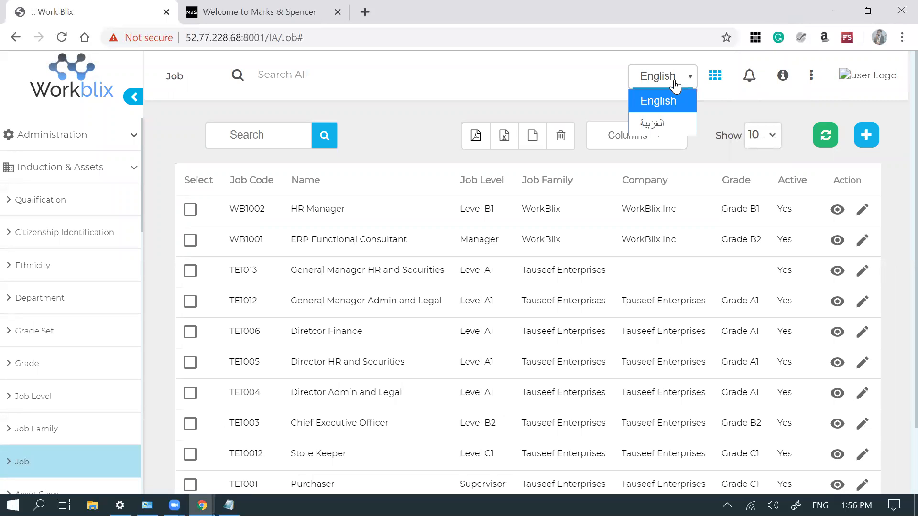
{"action": "left_click", "coordinate": [667, 122]}
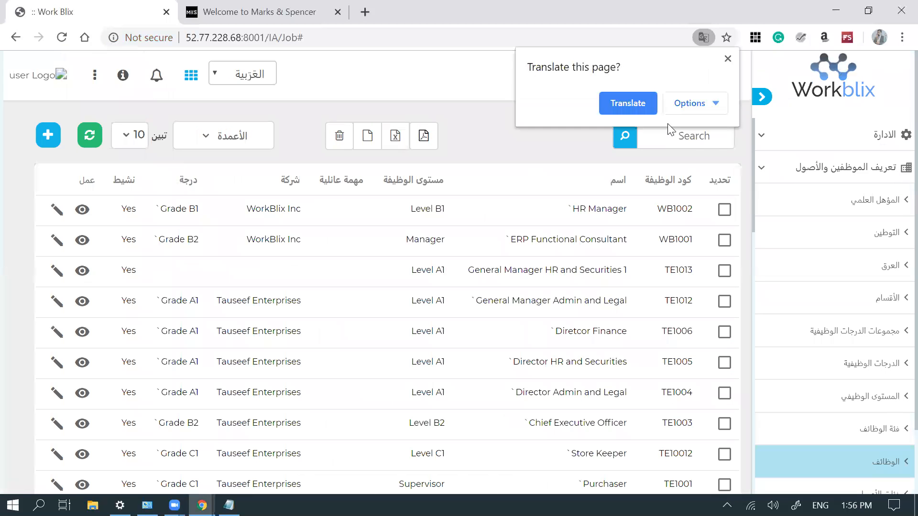
{"action": "left_click", "coordinate": [728, 59]}
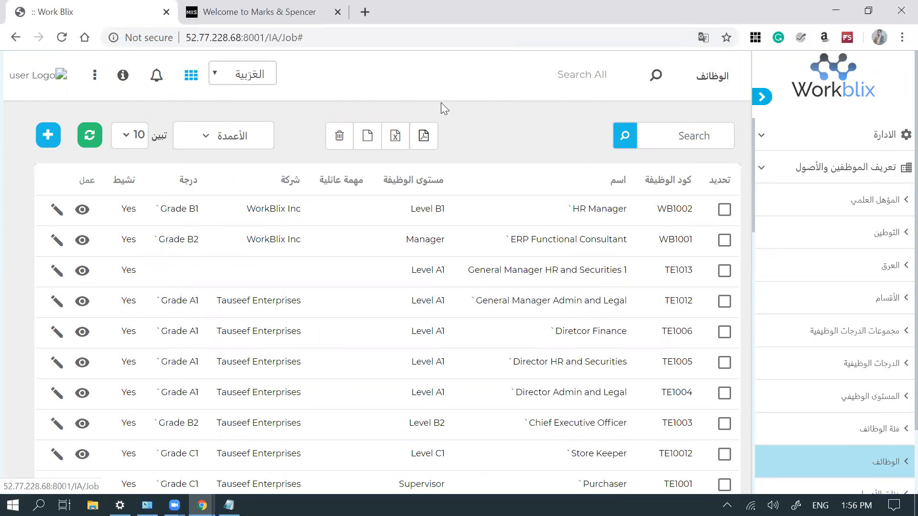
{"action": "left_click", "coordinate": [217, 83]}
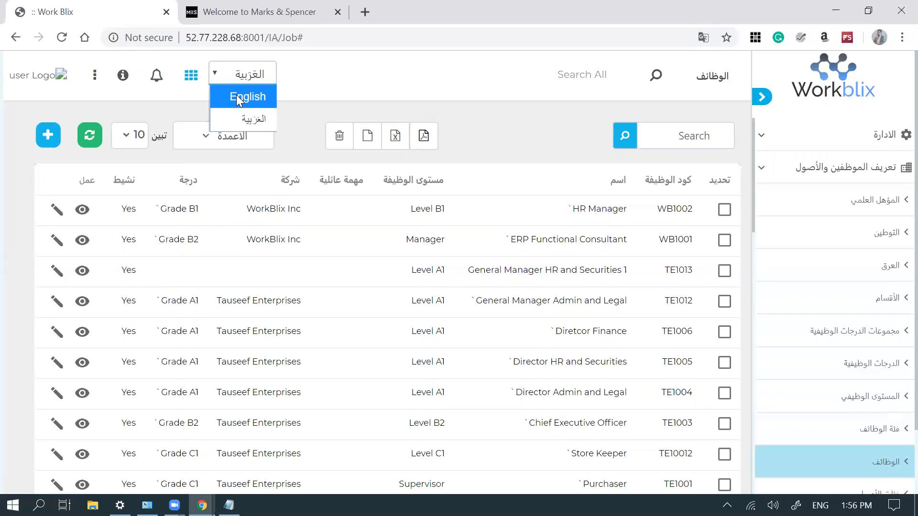
{"action": "left_click", "coordinate": [356, 72]}
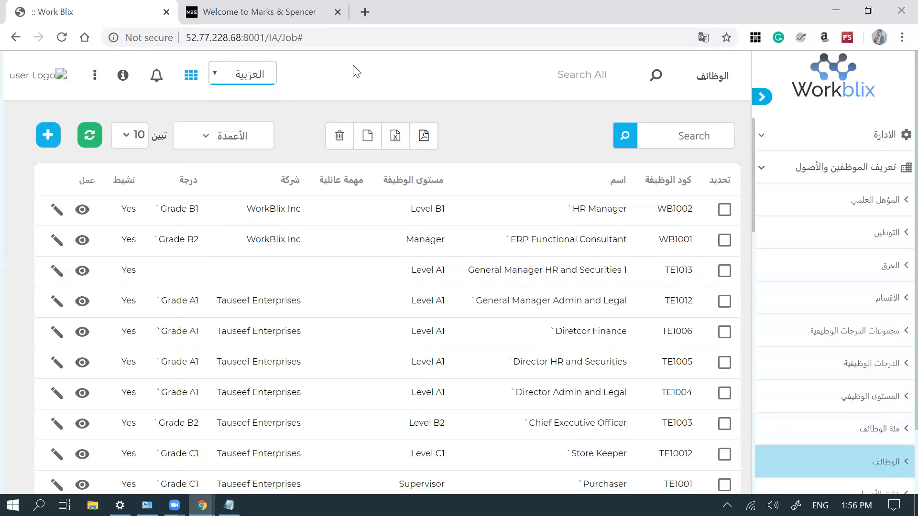
{"action": "left_click", "coordinate": [850, 140]}
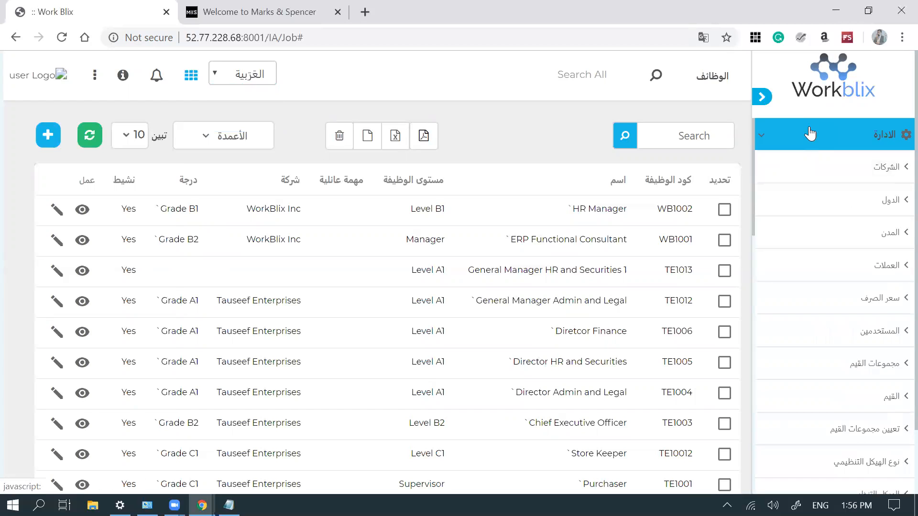
{"action": "left_click", "coordinate": [812, 167]}
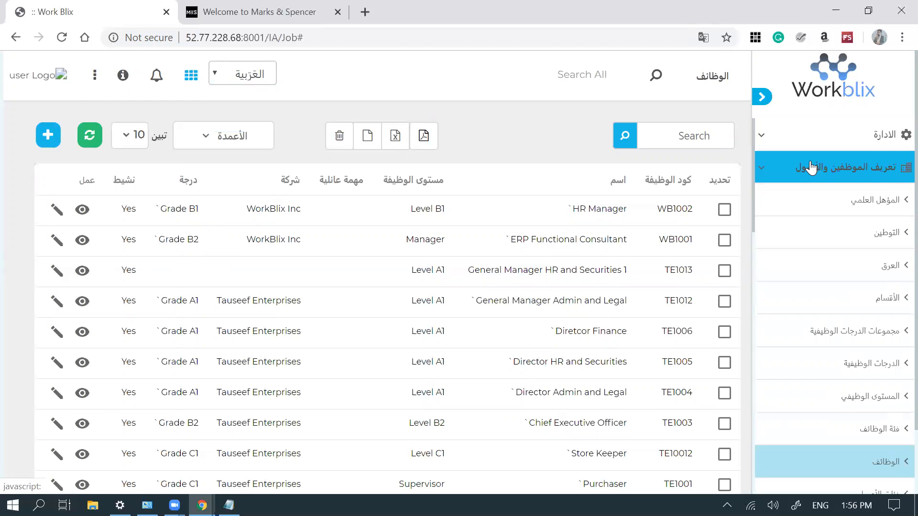
{"action": "left_click", "coordinate": [812, 167]}
{"action": "left_click", "coordinate": [809, 200]}
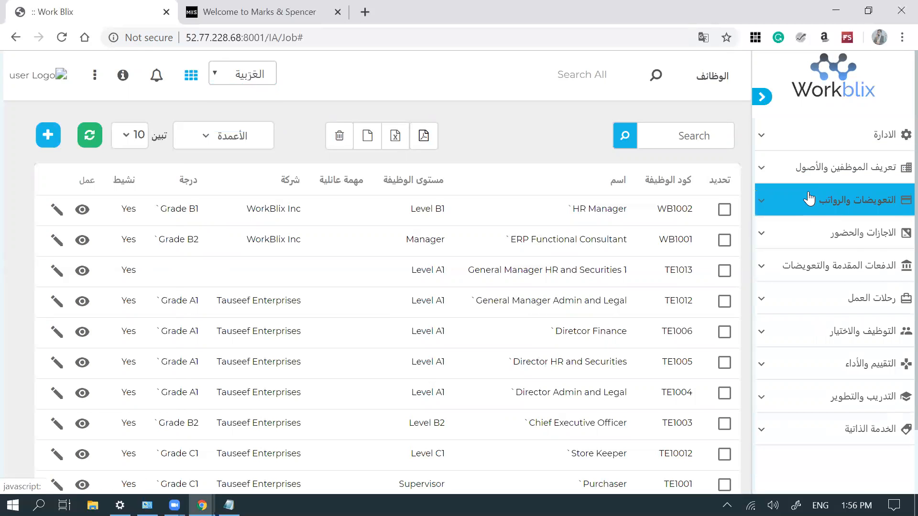
{"action": "left_click", "coordinate": [809, 196]}
{"action": "left_click", "coordinate": [220, 79]}
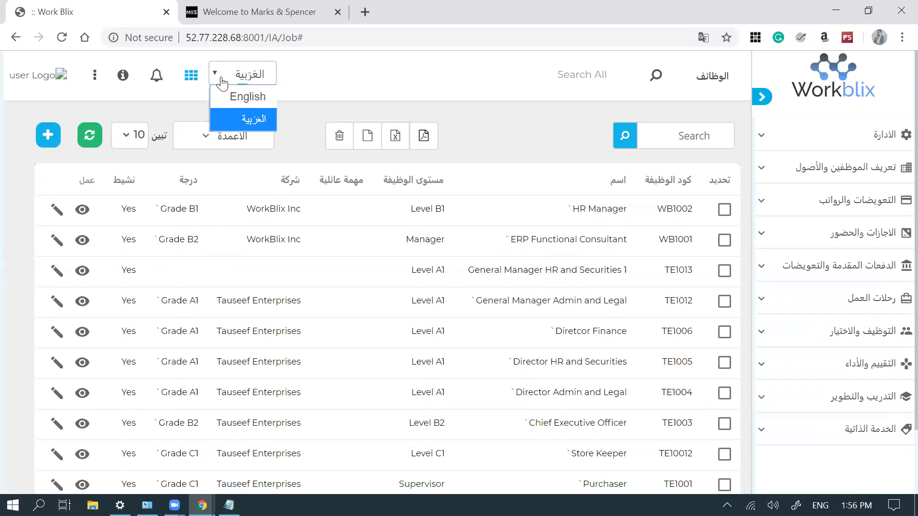
{"action": "left_click", "coordinate": [236, 106]}
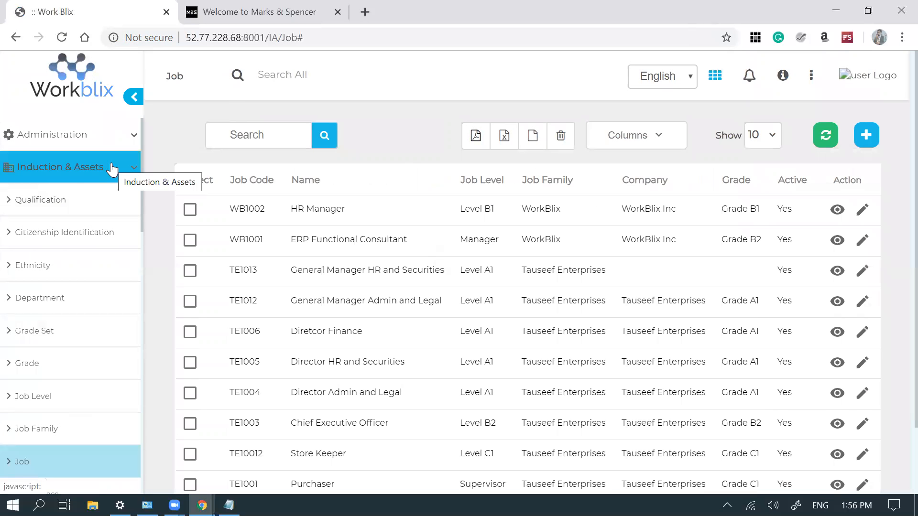
{"action": "left_click", "coordinate": [112, 167]}
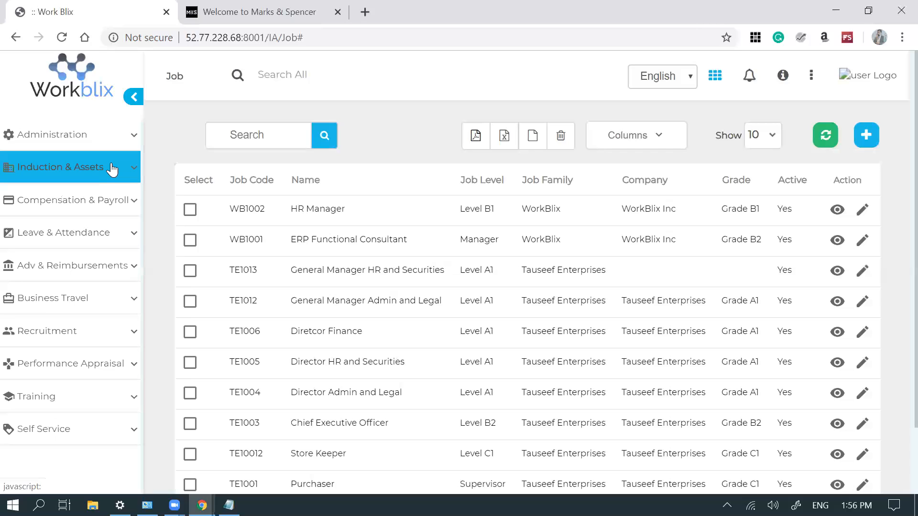
{"action": "left_click", "coordinate": [128, 369]}
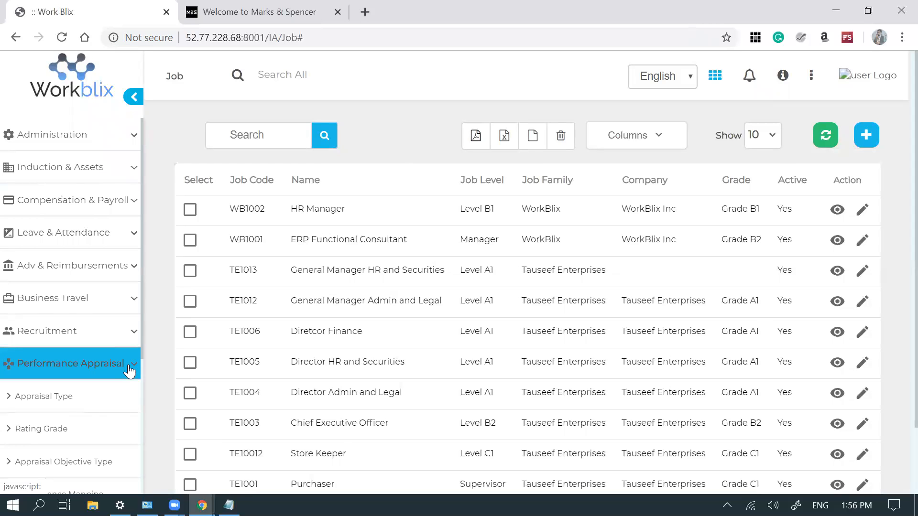
{"action": "scroll", "coordinate": [129, 371], "scroll_direction": "down", "scroll_amount": 4}
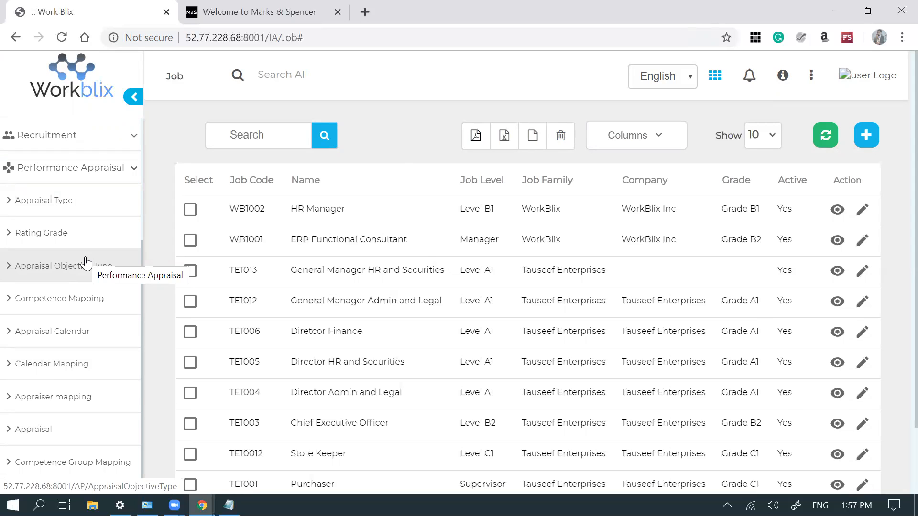
{"action": "left_click", "coordinate": [135, 173]}
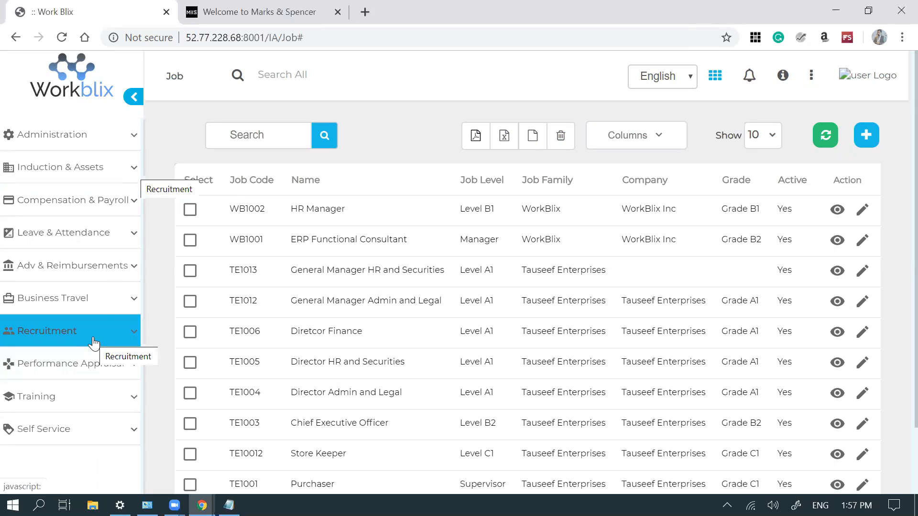
{"action": "left_click", "coordinate": [89, 403]}
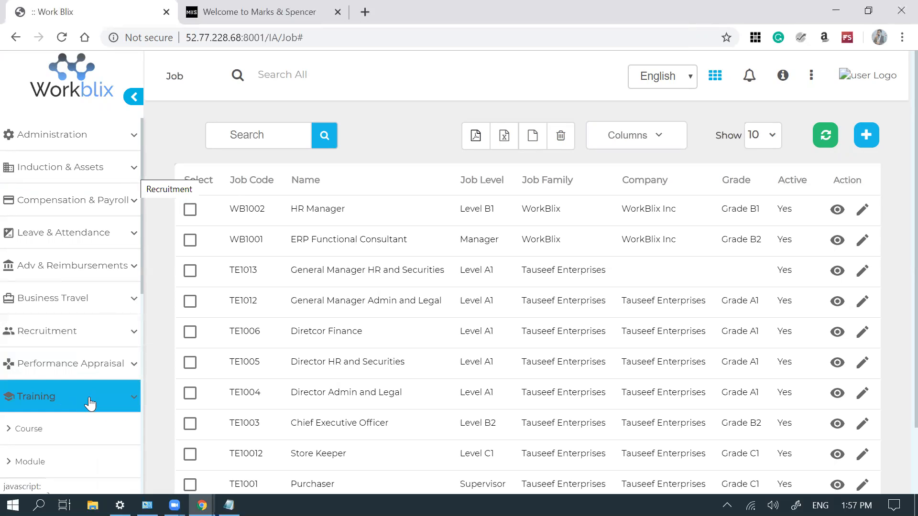
{"action": "scroll", "coordinate": [89, 404], "scroll_direction": "down", "scroll_amount": 8}
{"action": "scroll", "coordinate": [89, 404], "scroll_direction": "up", "scroll_amount": 2}
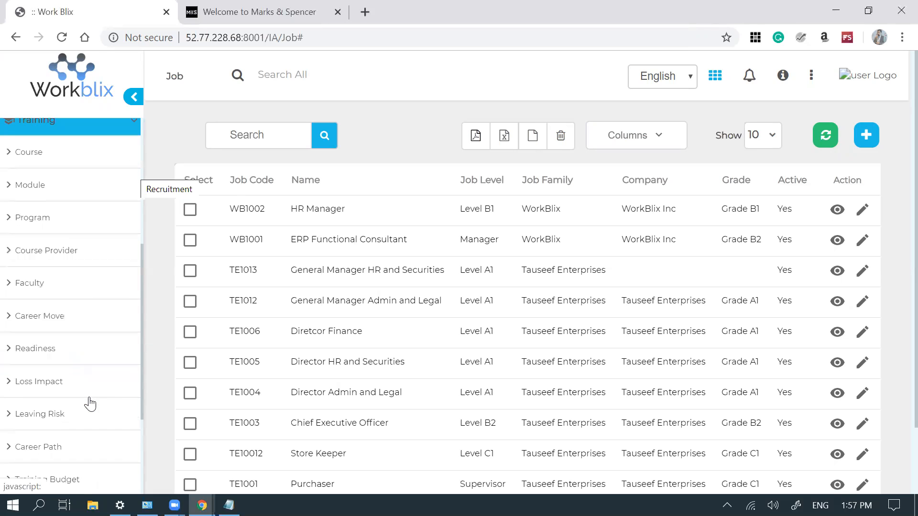
{"action": "scroll", "coordinate": [89, 404], "scroll_direction": "up", "scroll_amount": 1}
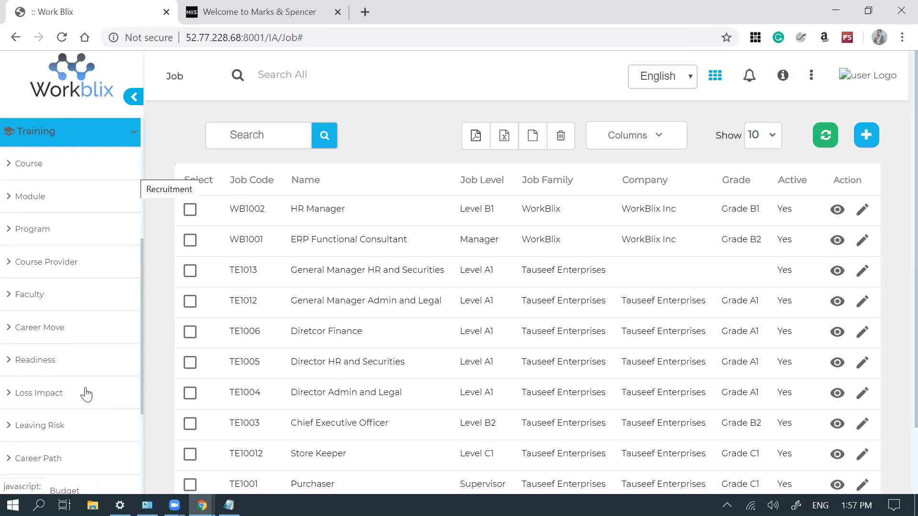
{"action": "left_click", "coordinate": [125, 137]}
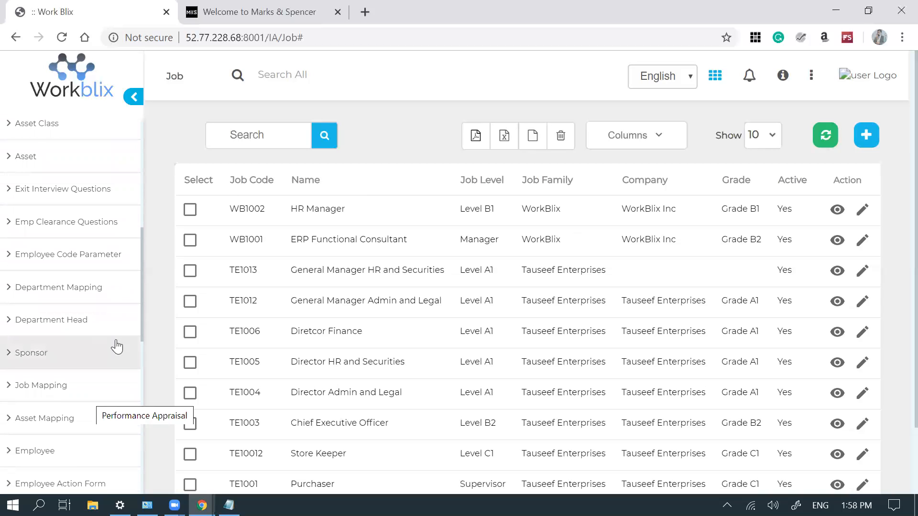
- Fetch the existing job mappings for National Foods on the Job Mapping page
{"action": "left_click", "coordinate": [59, 395]}
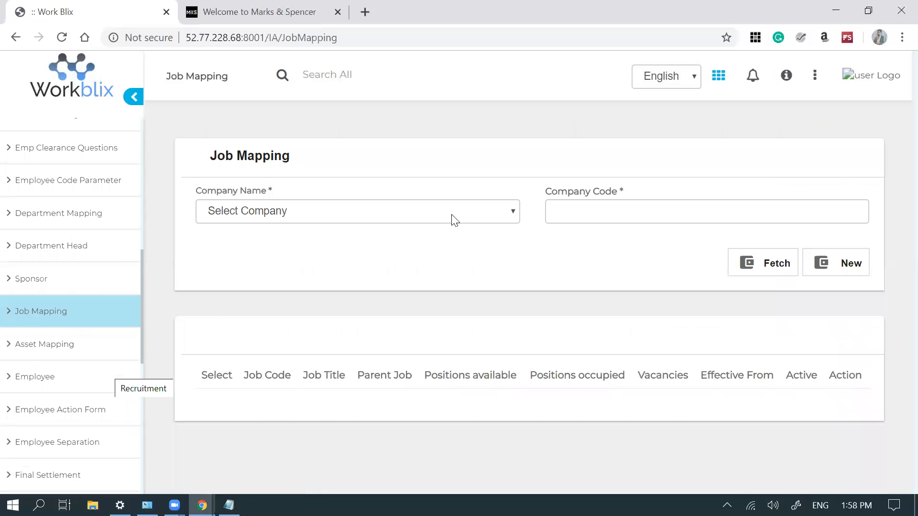
{"action": "left_click", "coordinate": [453, 216]}
{"action": "left_click", "coordinate": [319, 351]}
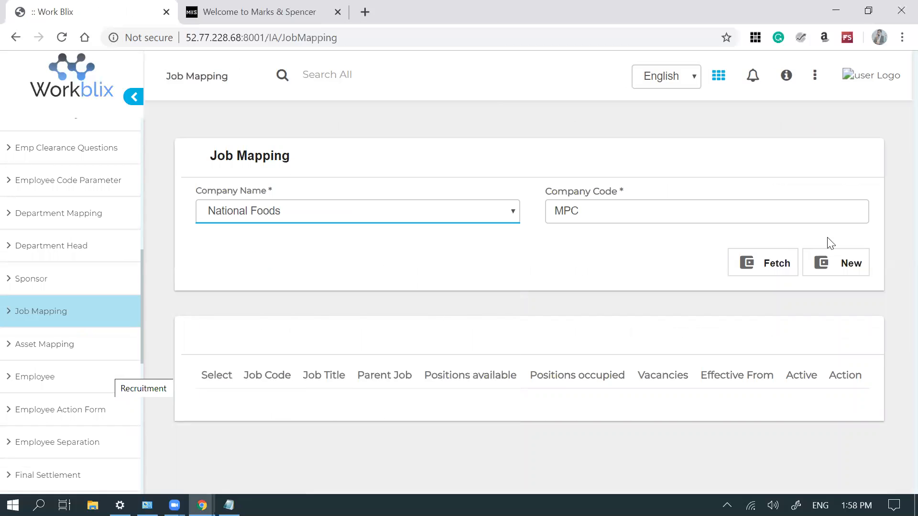
{"action": "left_click", "coordinate": [756, 267]}
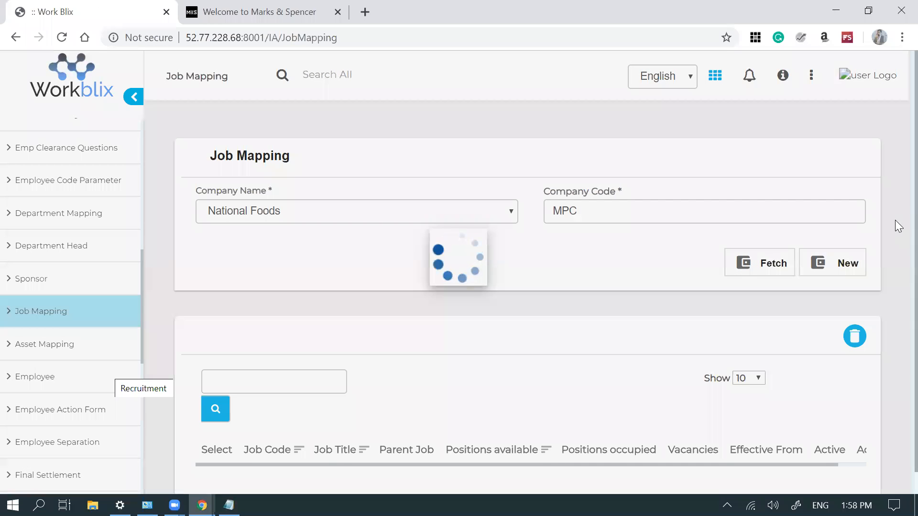
- Check the Sales Account Representative positions value, then add a blank job-mapping row
{"action": "scroll", "coordinate": [895, 334], "scroll_direction": "down", "scroll_amount": 4}
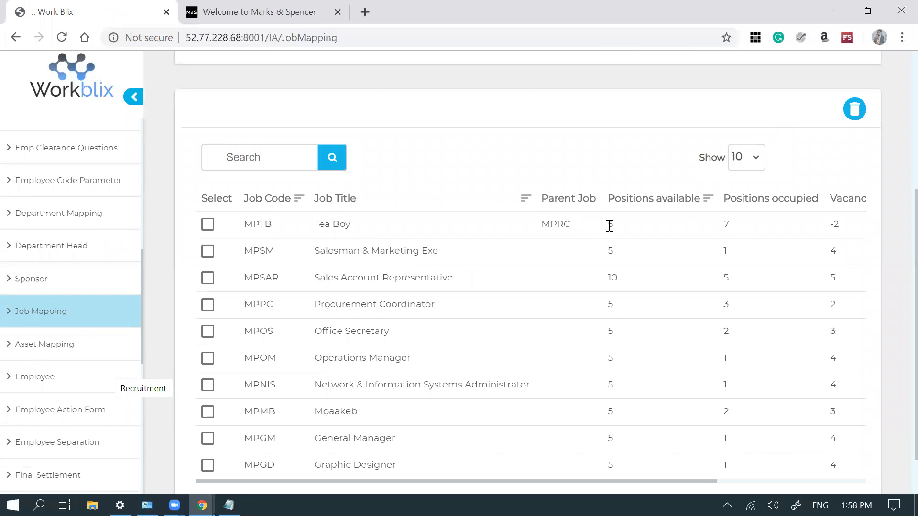
{"action": "double_click", "coordinate": [612, 279]}
{"action": "scroll", "coordinate": [650, 153], "scroll_direction": "up", "scroll_amount": 4}
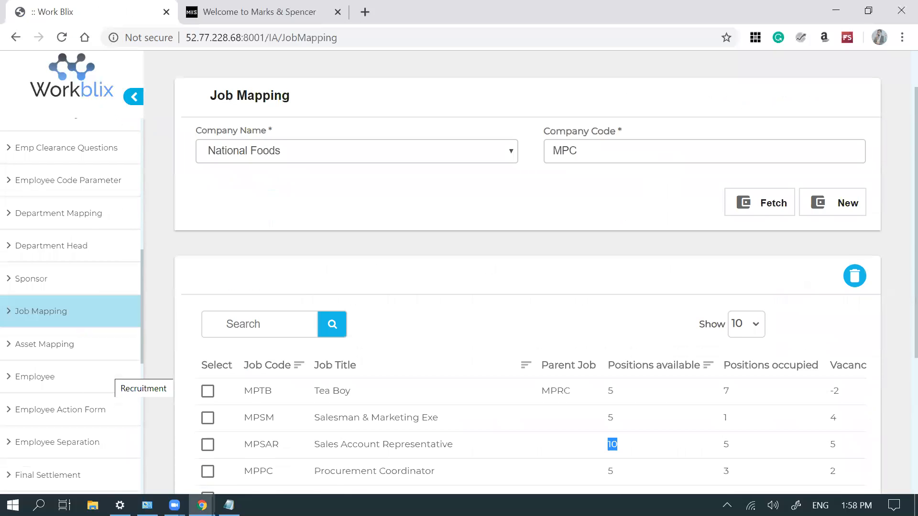
{"action": "left_click", "coordinate": [844, 209]}
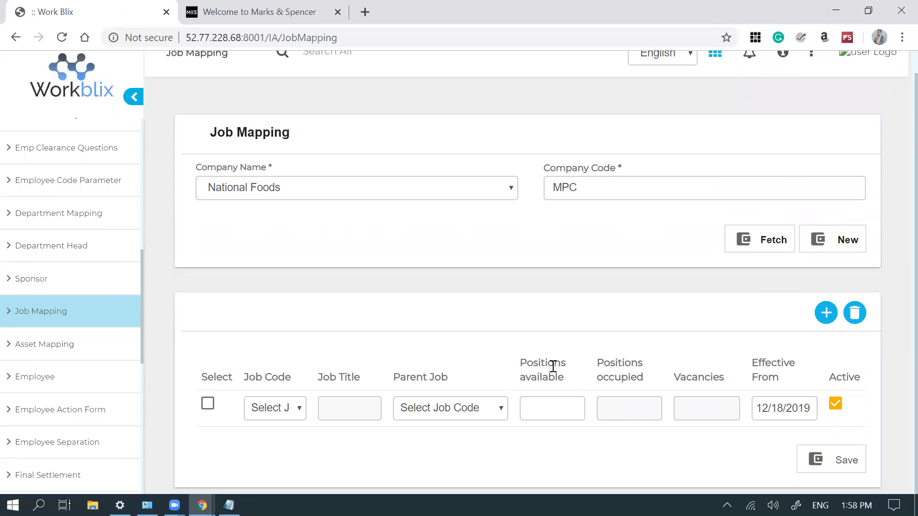
- Fill the new row with job code MPDE and 10 positions, effective 12/18/2019, then open Employees
{"action": "left_click", "coordinate": [277, 408]}
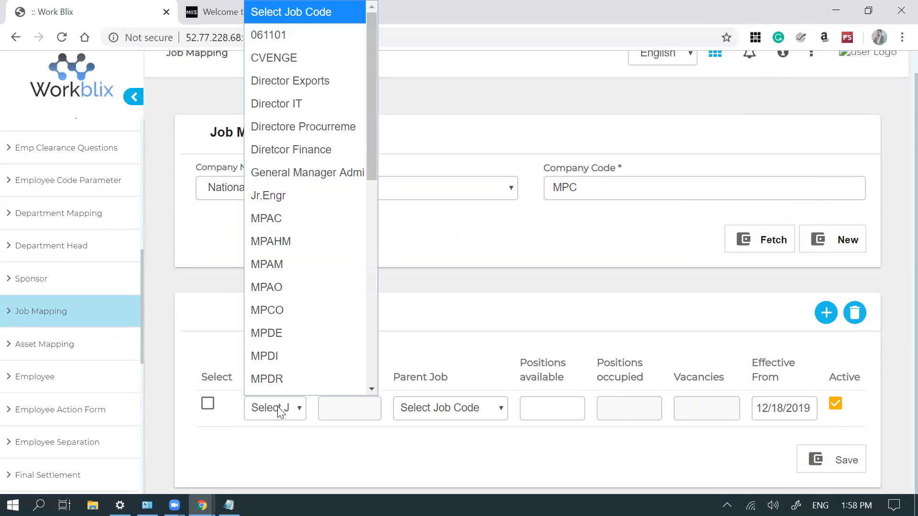
{"action": "left_click", "coordinate": [323, 339]}
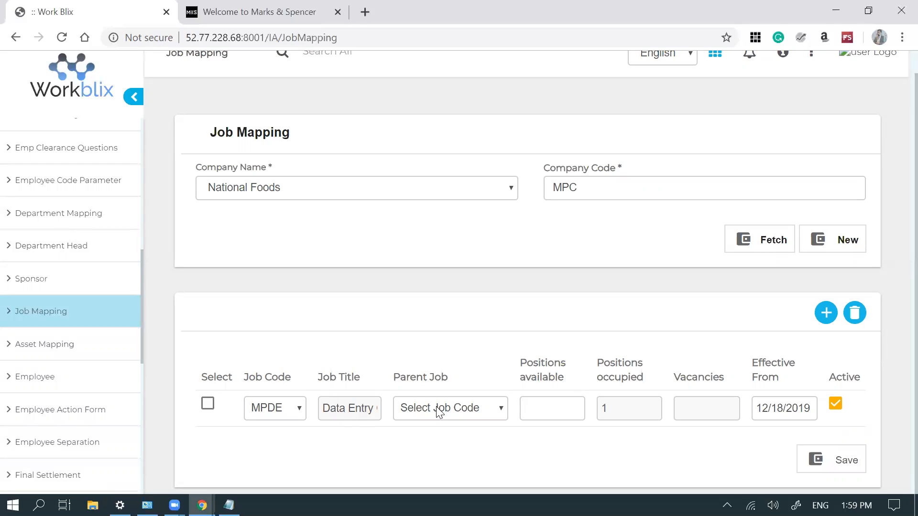
{"action": "left_click", "coordinate": [529, 405]}
{"action": "type", "text": "10"}
{"action": "key", "text": "Tab"}
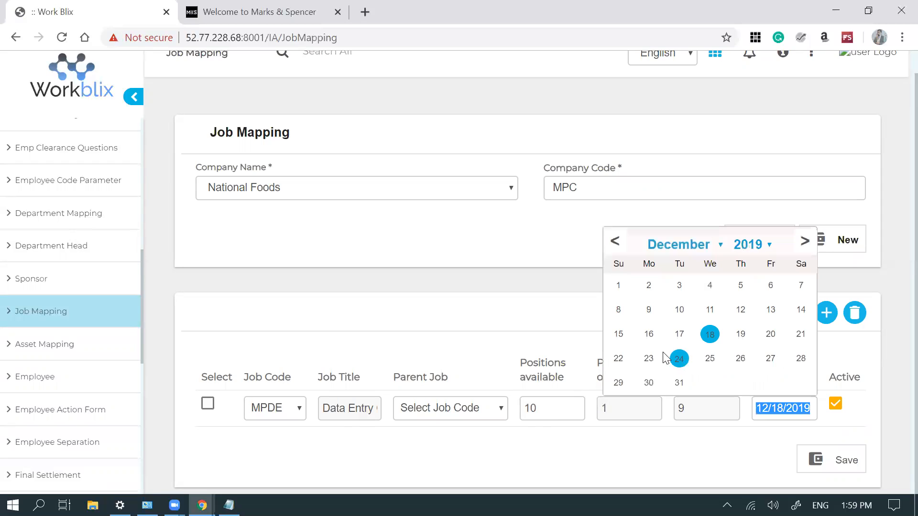
{"action": "left_click", "coordinate": [563, 318]}
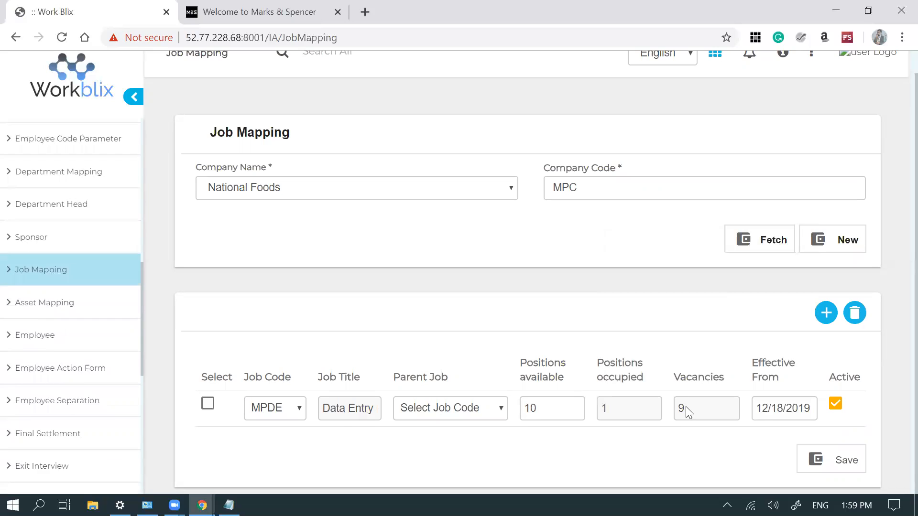
{"action": "left_click", "coordinate": [35, 296]}
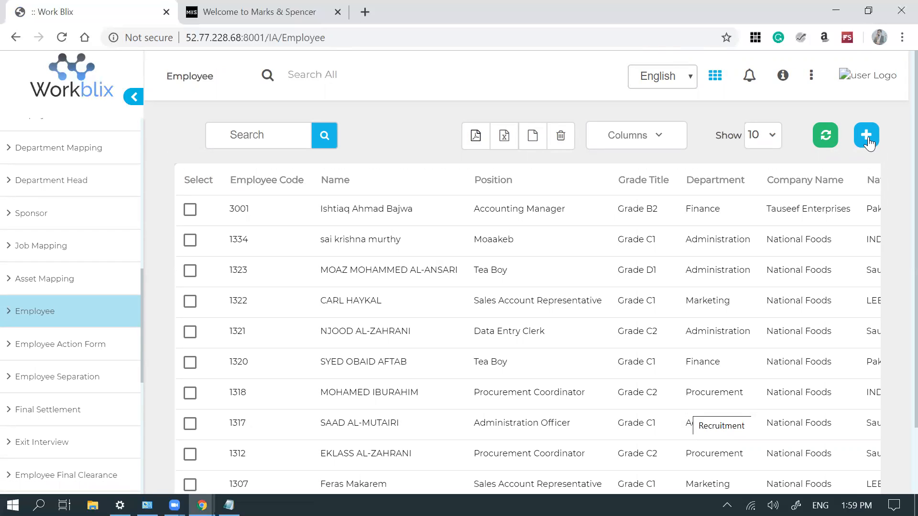
- Add a new employee and, after trying other companies, settle on WorkBlix Inc as the company
{"action": "left_click", "coordinate": [868, 139]}
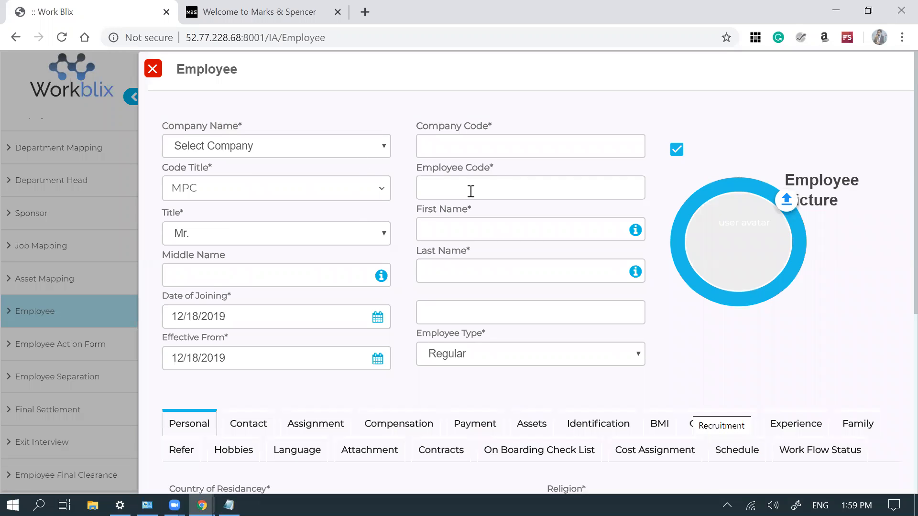
{"action": "left_click", "coordinate": [349, 147]}
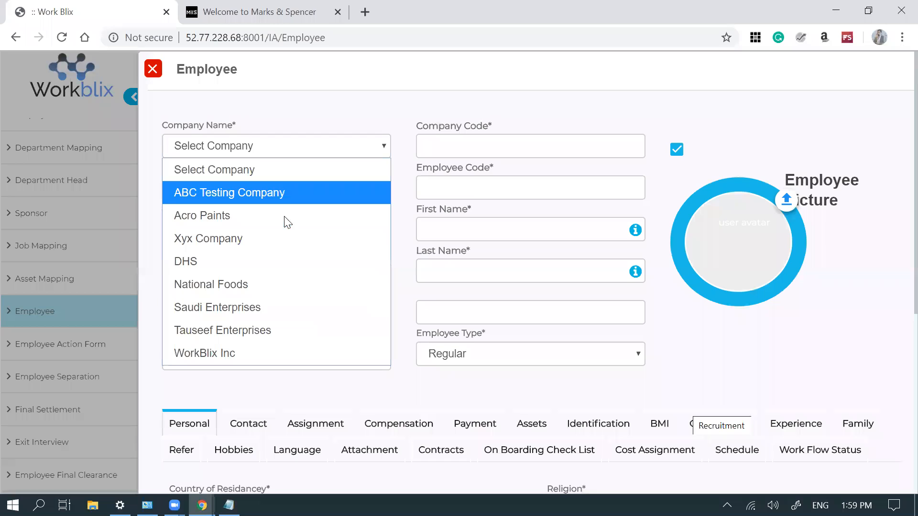
{"action": "left_click", "coordinate": [264, 282]}
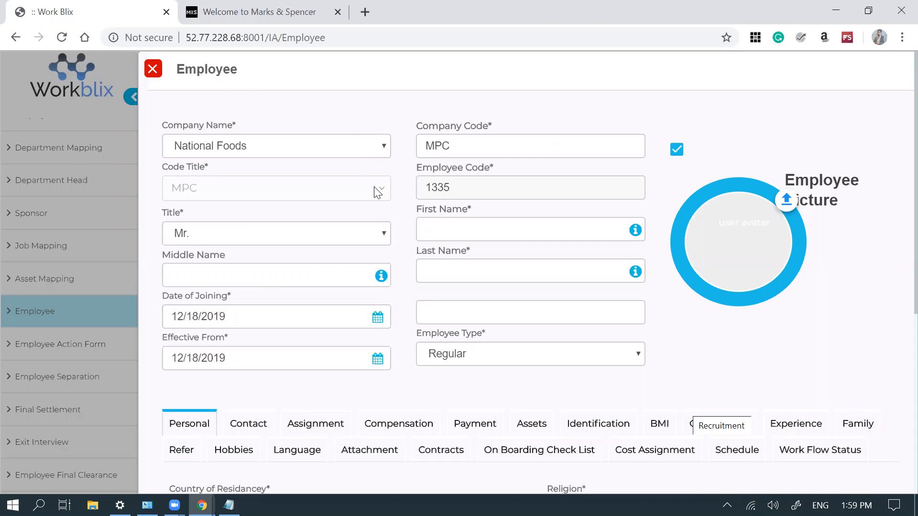
{"action": "double_click", "coordinate": [465, 187]}
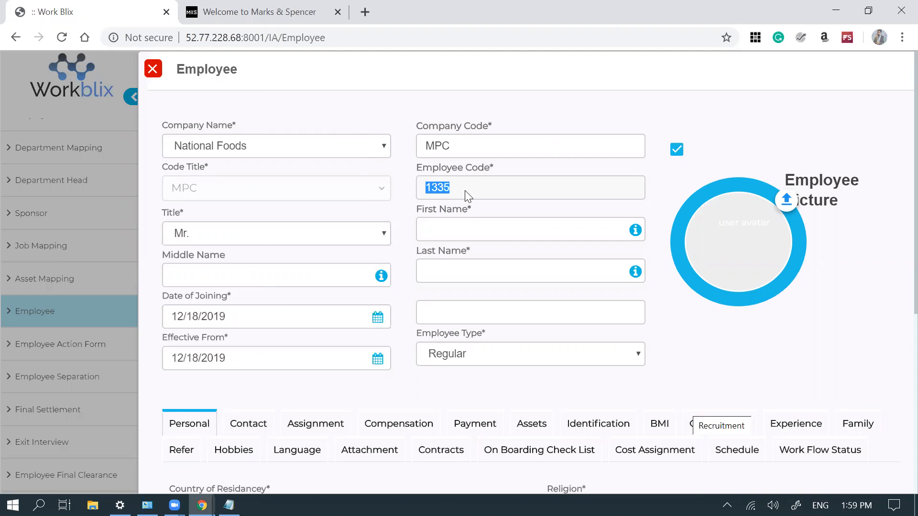
{"action": "left_click", "coordinate": [377, 151]}
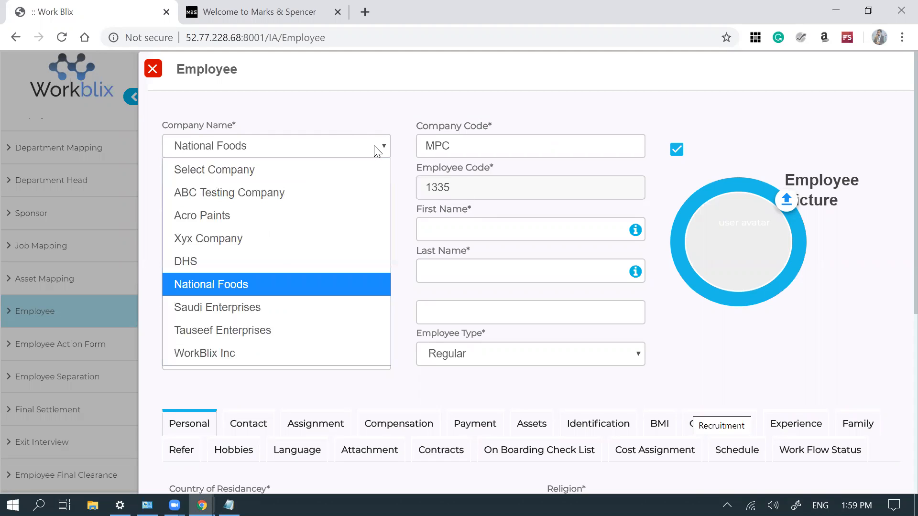
{"action": "left_click", "coordinate": [270, 332]}
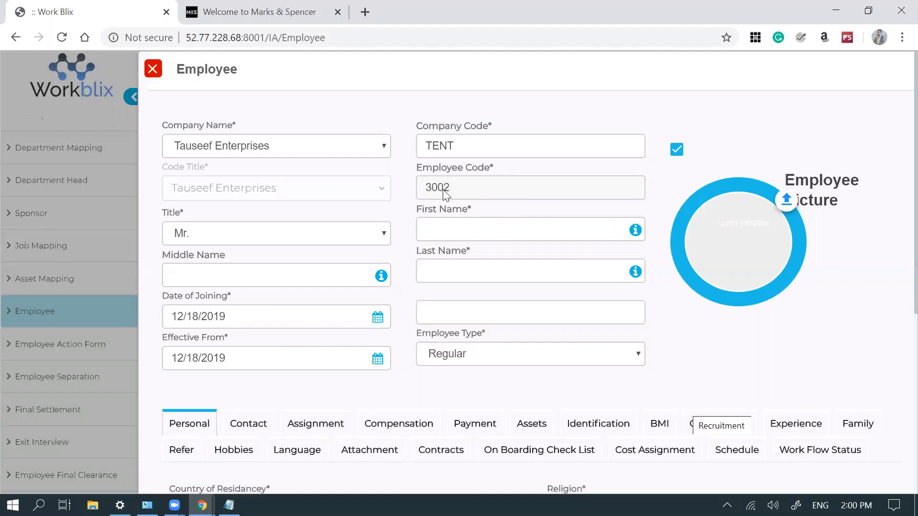
{"action": "left_click", "coordinate": [347, 152]}
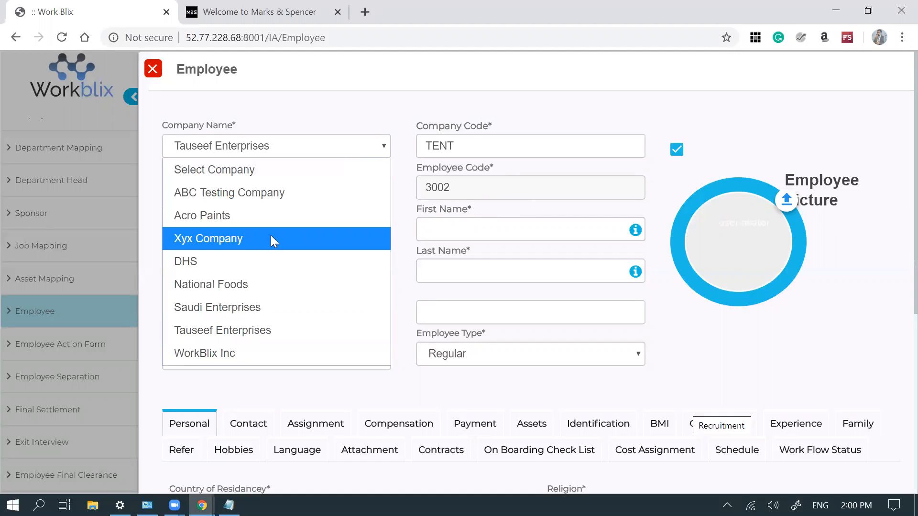
{"action": "left_click", "coordinate": [444, 186]}
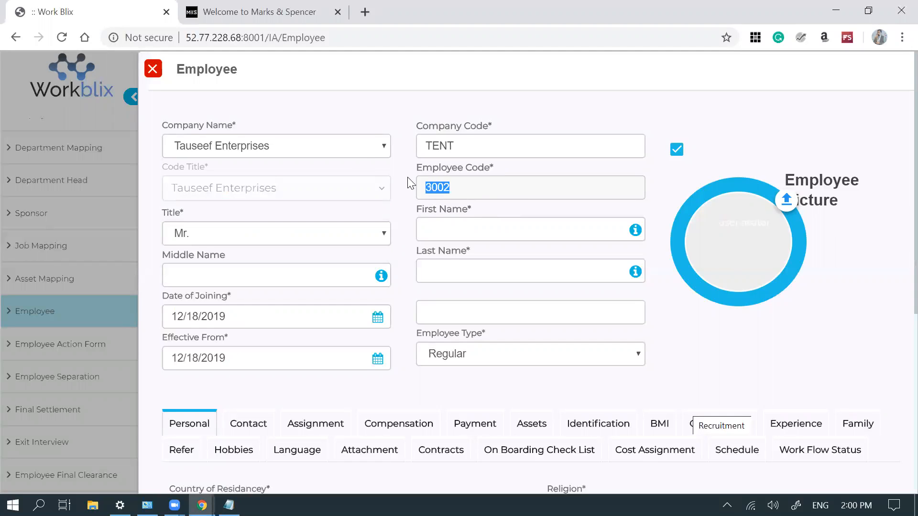
{"action": "left_click", "coordinate": [379, 150]}
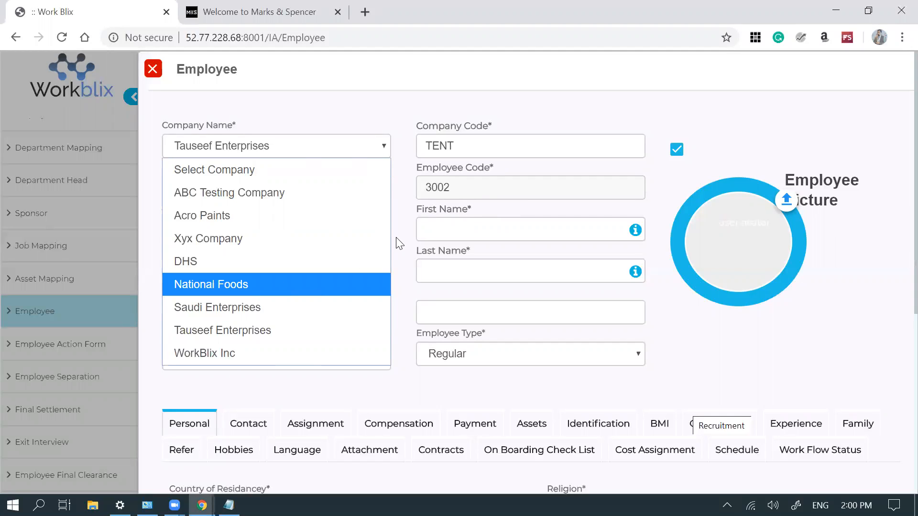
{"action": "key", "text": "Return"}
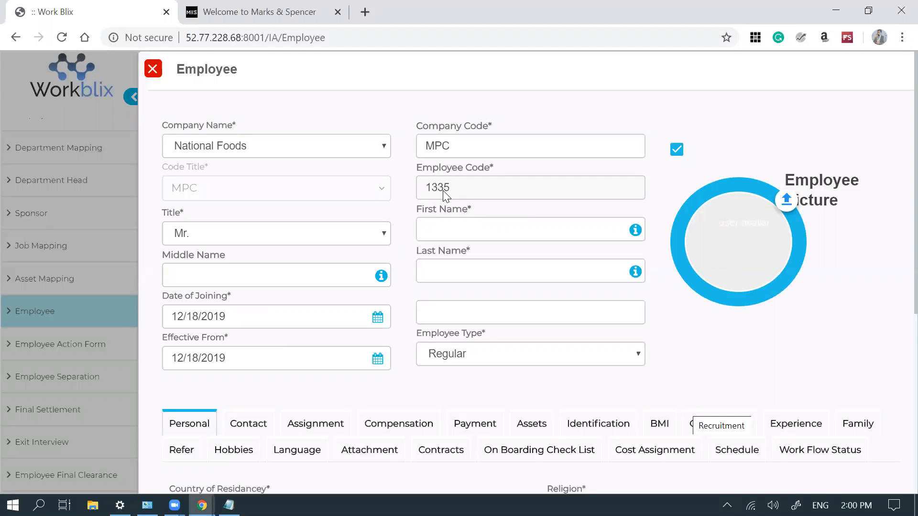
{"action": "left_click", "coordinate": [373, 140]}
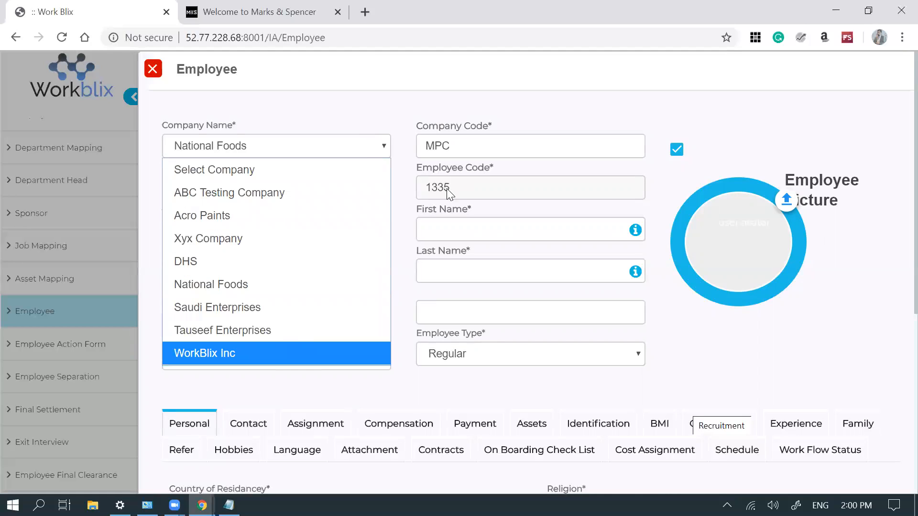
{"action": "key", "text": "Return"}
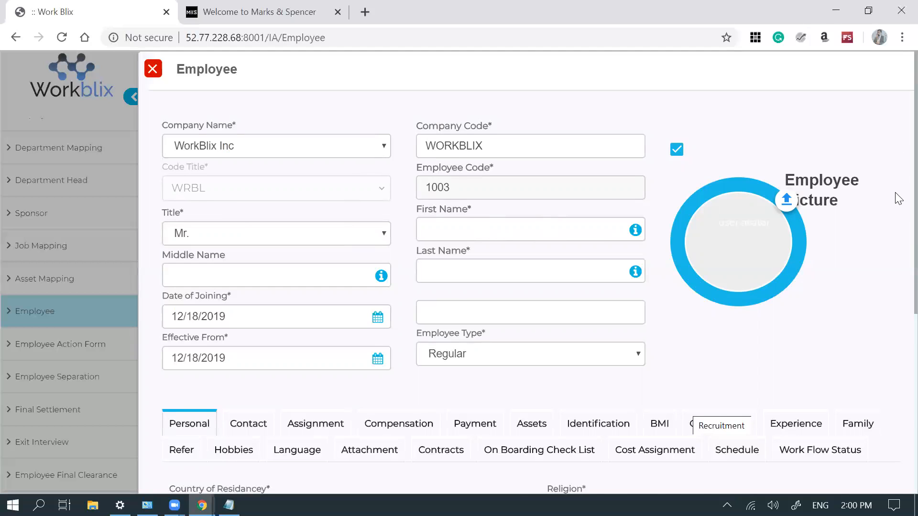
- Set the employee's Date of Joining to 10/01/2017
{"action": "scroll", "coordinate": [898, 198], "scroll_direction": "down", "scroll_amount": 2}
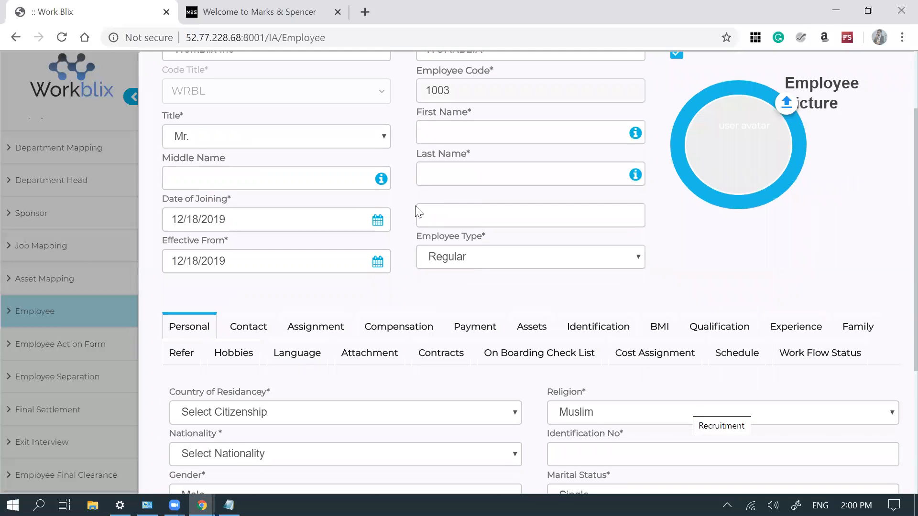
{"action": "left_click", "coordinate": [262, 220]}
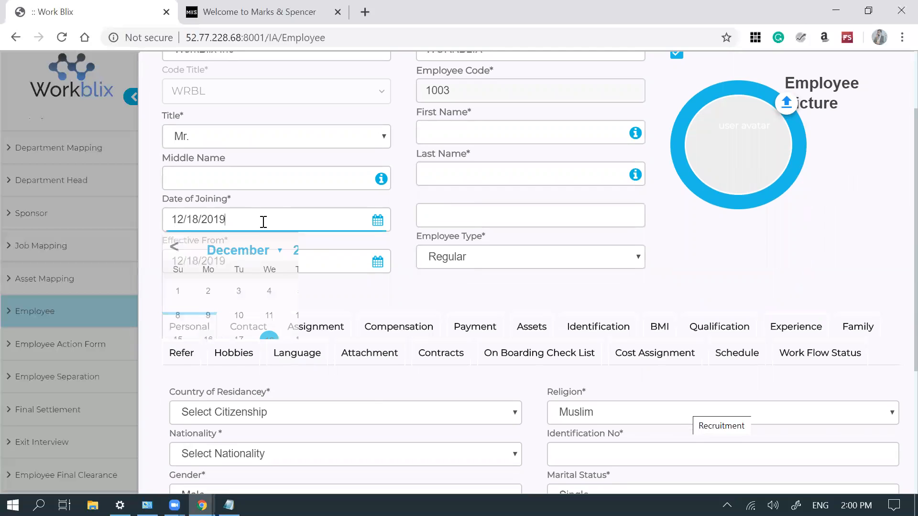
{"action": "left_click", "coordinate": [327, 251]}
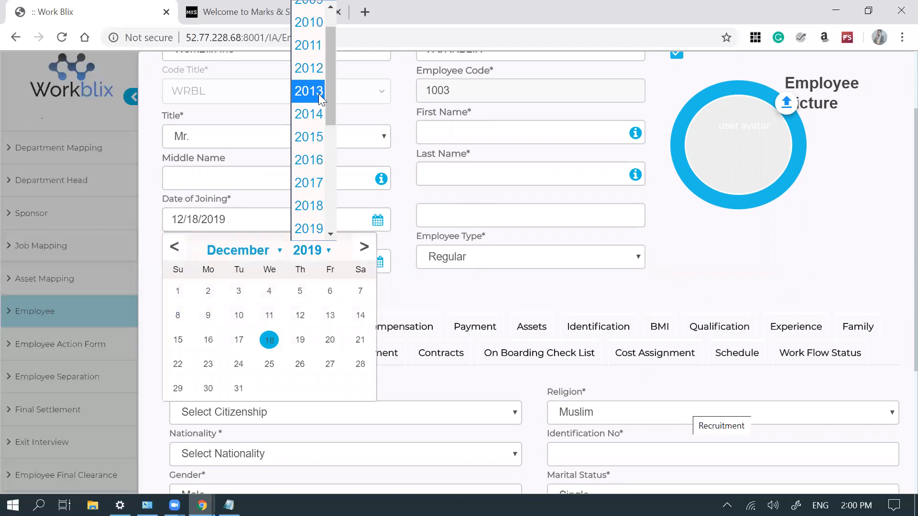
{"action": "left_click", "coordinate": [320, 182]}
{"action": "left_click", "coordinate": [250, 250]}
{"action": "left_click", "coordinate": [215, 189]}
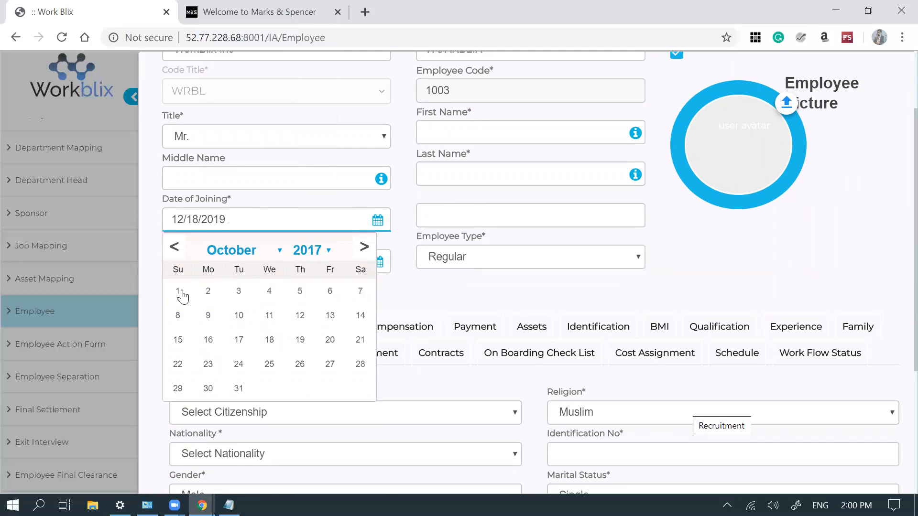
{"action": "left_click", "coordinate": [178, 292]}
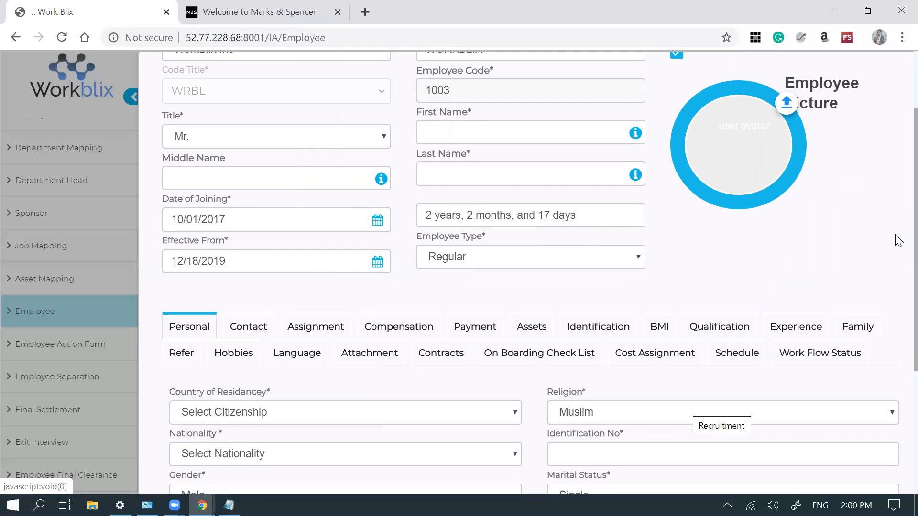
{"action": "scroll", "coordinate": [897, 279], "scroll_direction": "down", "scroll_amount": 4}
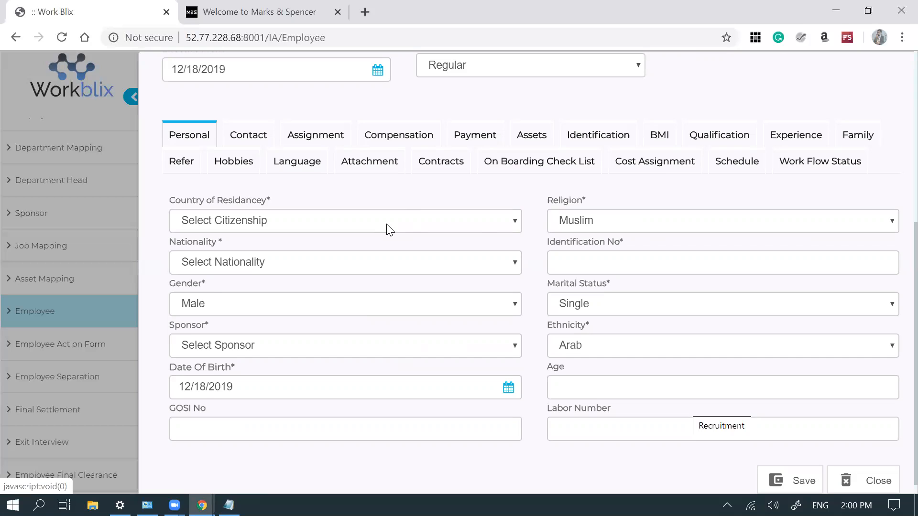
- Scroll through the employee form and check the Country of Residency options without choosing
{"action": "scroll", "coordinate": [390, 230], "scroll_direction": "up", "scroll_amount": 3}
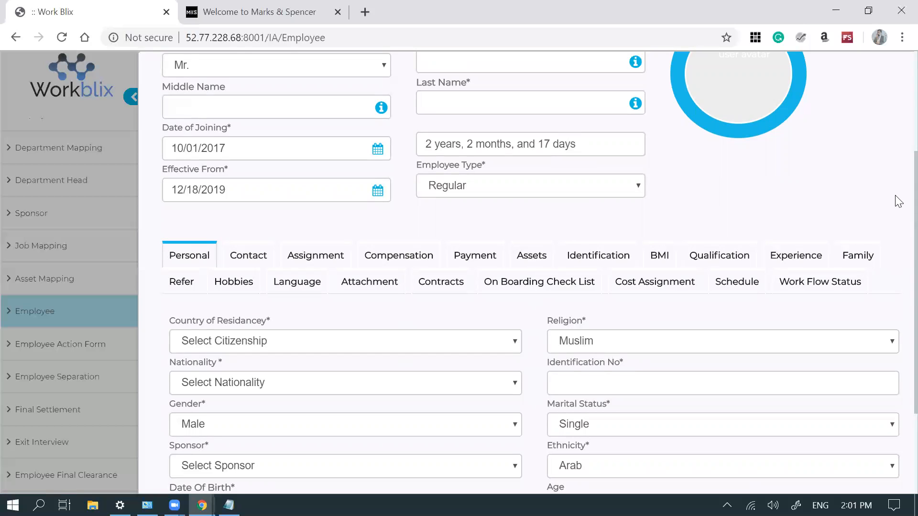
{"action": "scroll", "coordinate": [896, 201], "scroll_direction": "down", "scroll_amount": 2}
{"action": "left_click_drag", "start_coordinate": [896, 240], "coordinate": [895, 238]}
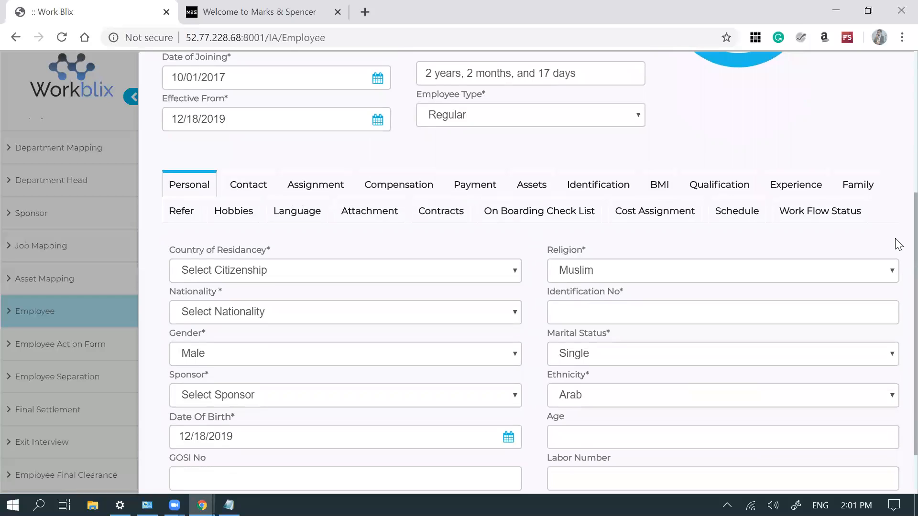
{"action": "scroll", "coordinate": [896, 287], "scroll_direction": "down", "scroll_amount": 1}
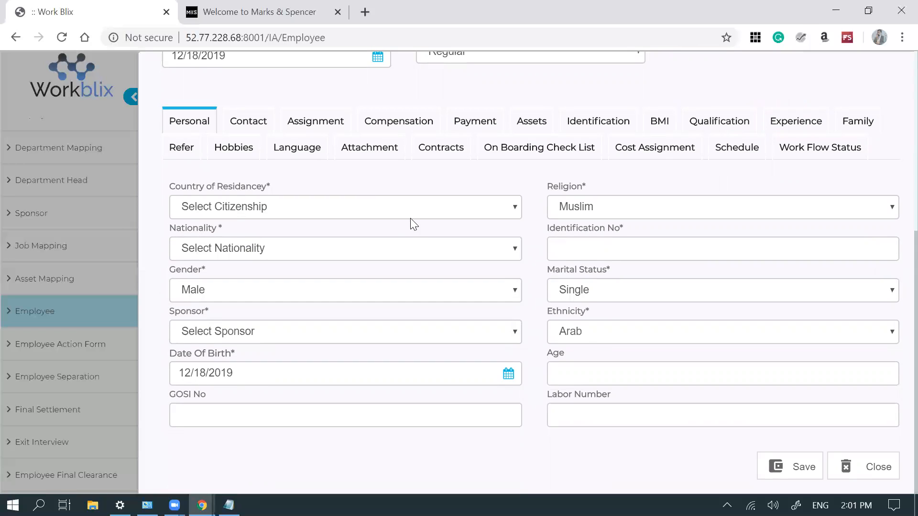
{"action": "left_click", "coordinate": [438, 214]}
{"action": "left_click", "coordinate": [437, 214]}
- Check the Sponsor options, then view the Payment section showing Cash and Current account
{"action": "scroll", "coordinate": [440, 220], "scroll_direction": "up", "scroll_amount": 6}
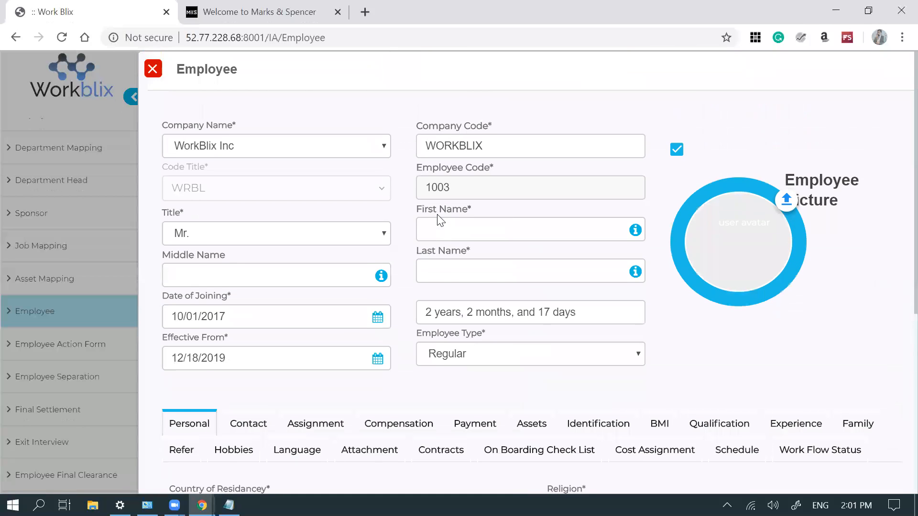
{"action": "scroll", "coordinate": [440, 220], "scroll_direction": "down", "scroll_amount": 6}
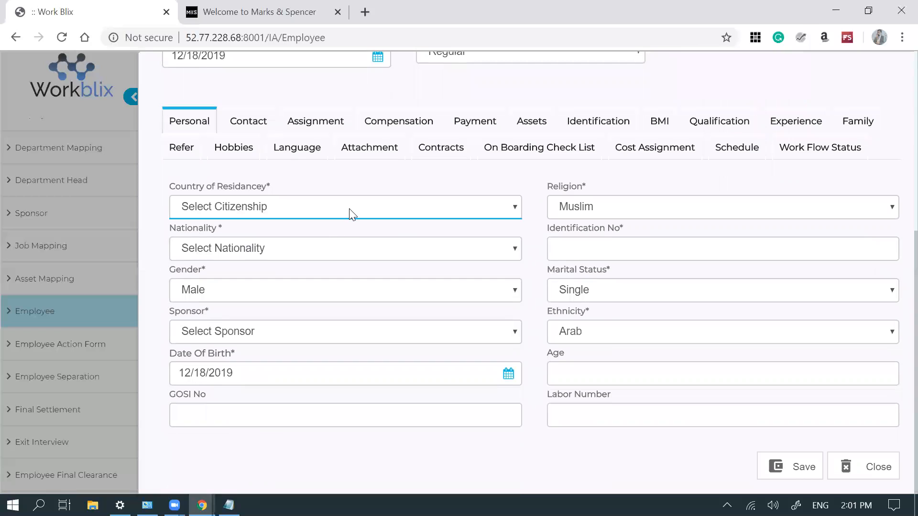
{"action": "left_click", "coordinate": [289, 334]}
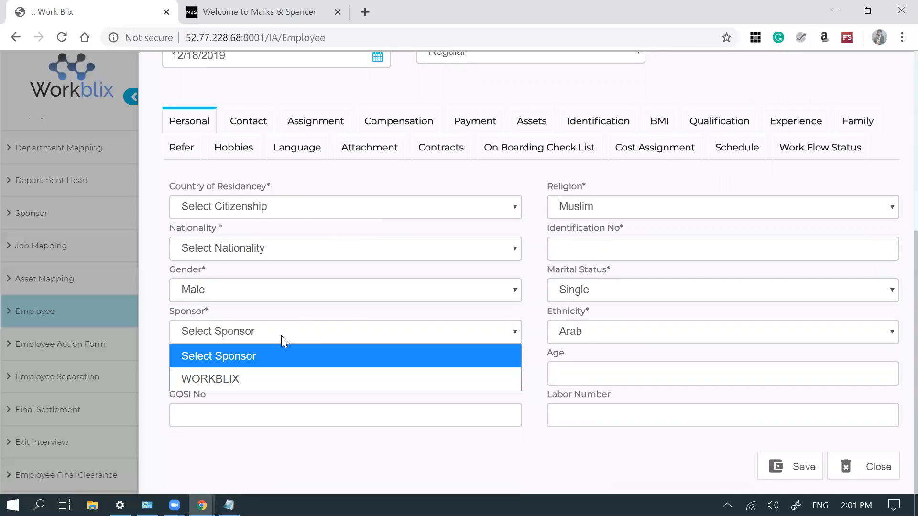
{"action": "left_click", "coordinate": [281, 336]}
{"action": "left_click", "coordinate": [464, 125]}
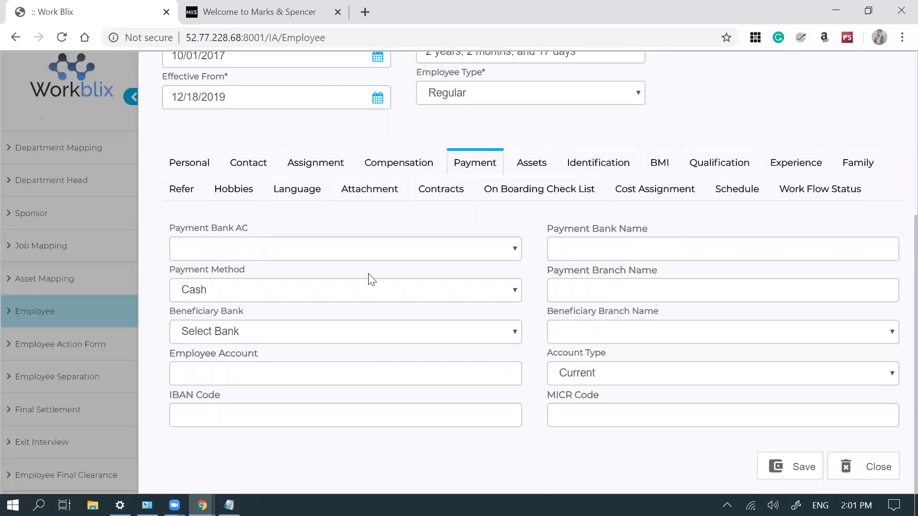
- Set the employee's sponsor to WORKBLIX and keep the existing payment bank account
{"action": "left_click", "coordinate": [201, 168]}
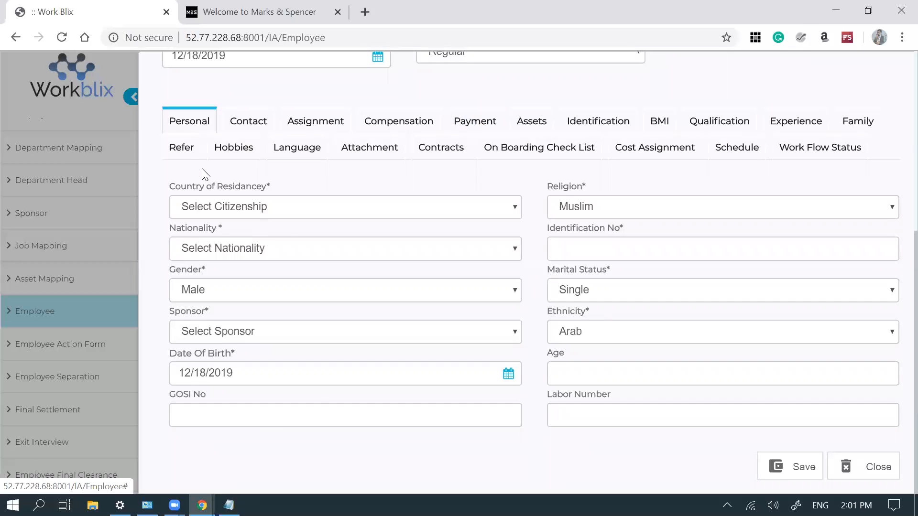
{"action": "left_click", "coordinate": [342, 334]}
{"action": "left_click", "coordinate": [318, 377]}
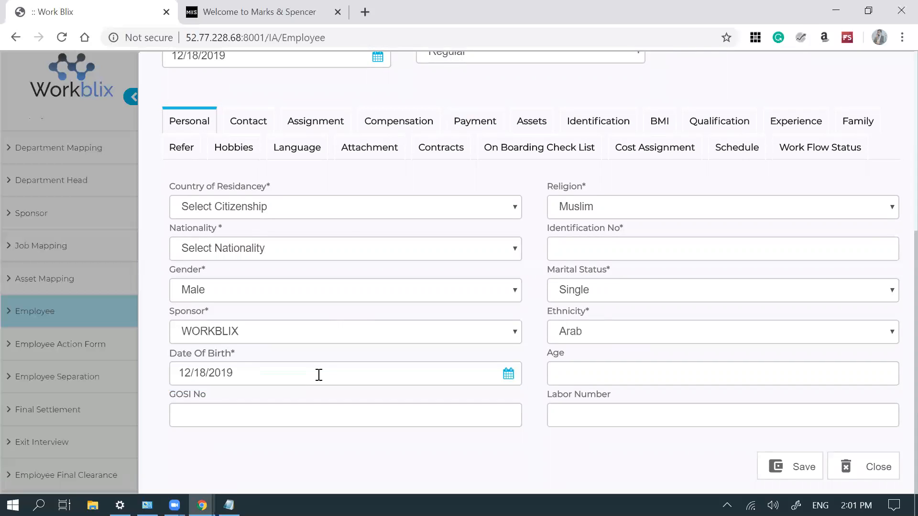
{"action": "left_click", "coordinate": [474, 124]}
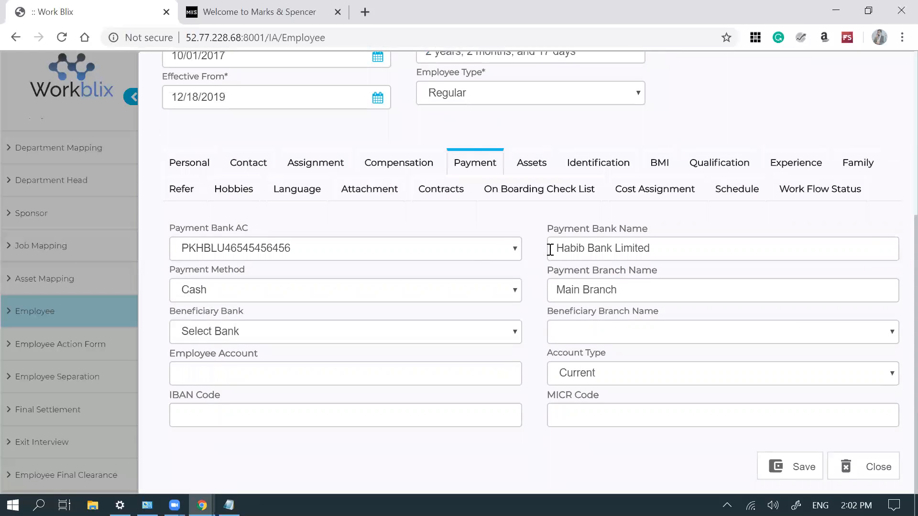
{"action": "left_click", "coordinate": [484, 256]}
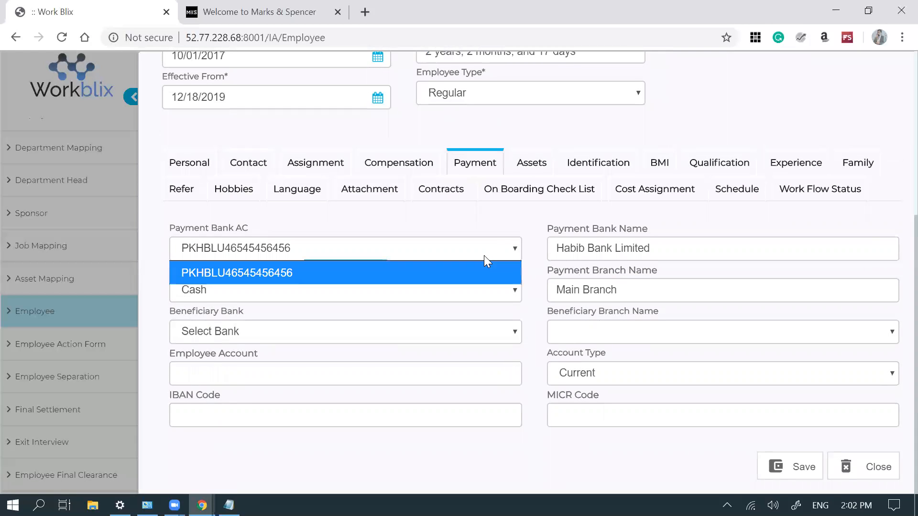
{"action": "left_click", "coordinate": [484, 255]}
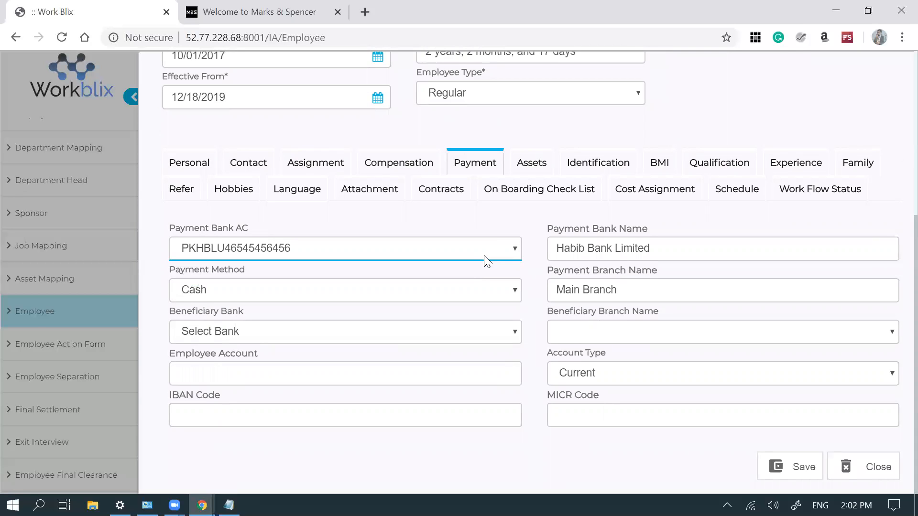
- Close the unsaved employee form, confirming with Ok
{"action": "scroll", "coordinate": [352, 243], "scroll_direction": "up", "scroll_amount": 3}
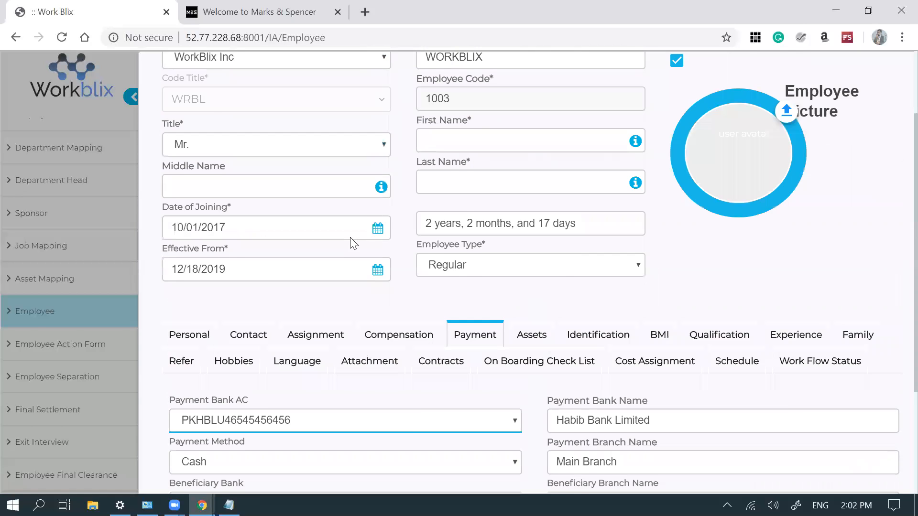
{"action": "scroll", "coordinate": [352, 243], "scroll_direction": "up", "scroll_amount": 2}
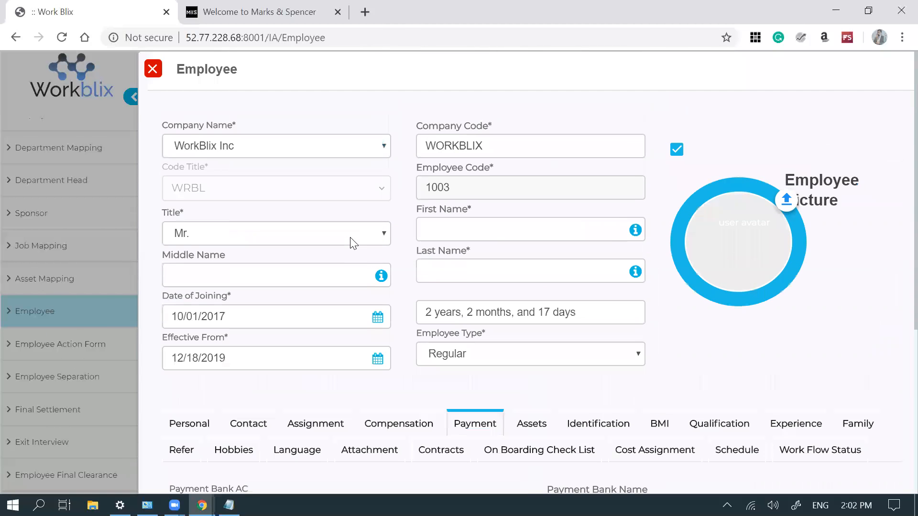
{"action": "left_click", "coordinate": [153, 69]}
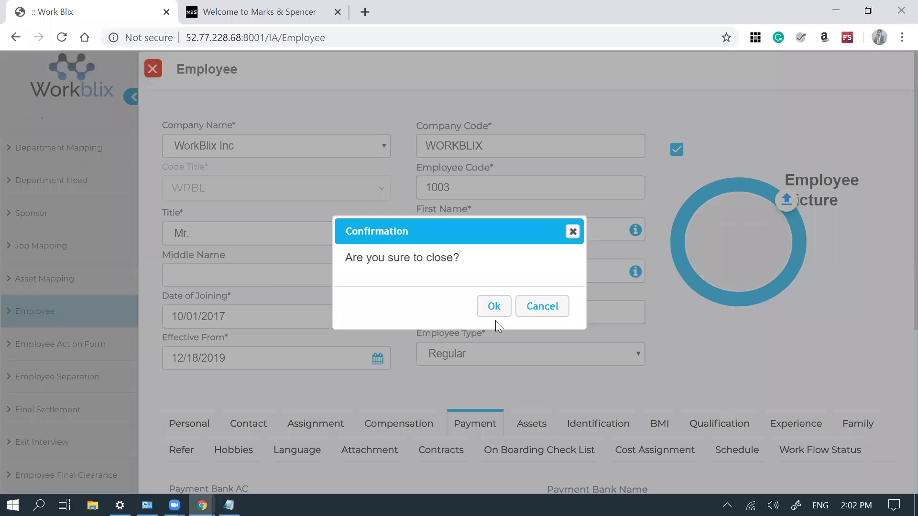
{"action": "left_click", "coordinate": [494, 308]}
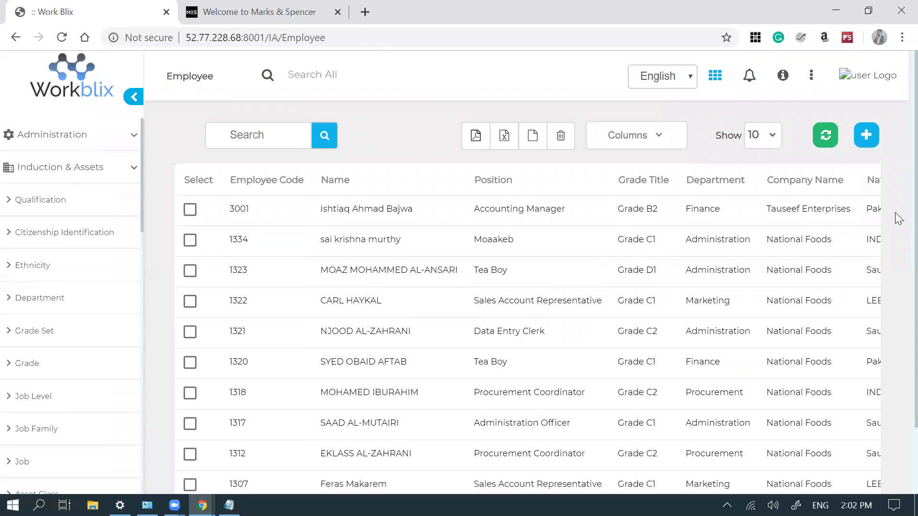
- Open the monthly PY2019 Payroll Year 2019 calendar record, close it, and go to Process Period
{"action": "left_click", "coordinate": [72, 200]}
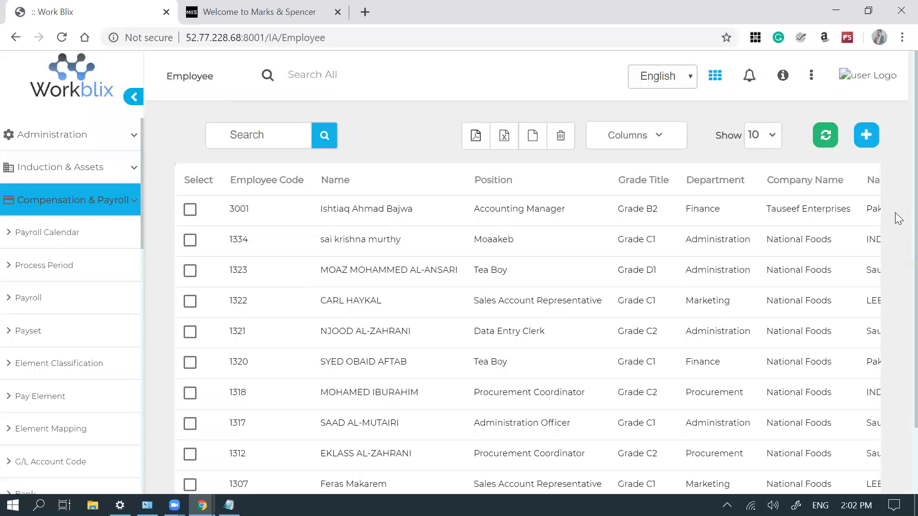
{"action": "left_click", "coordinate": [87, 239]}
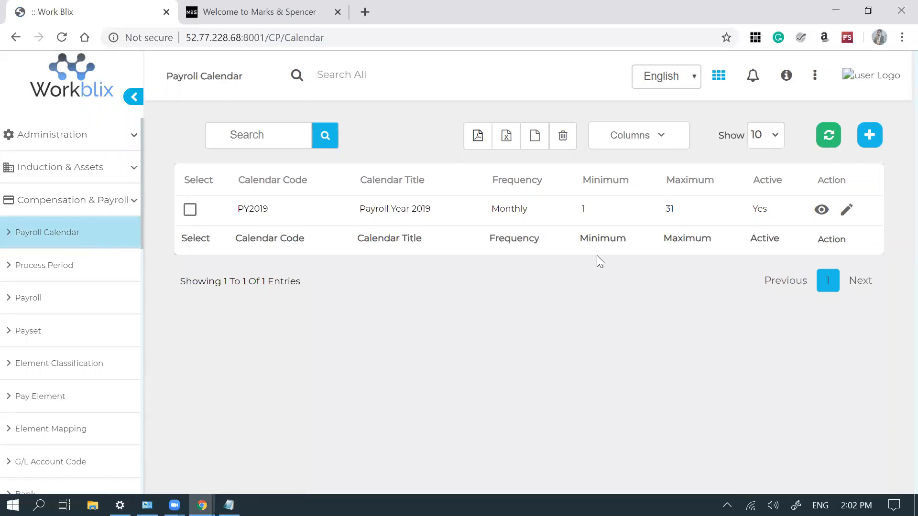
{"action": "left_click", "coordinate": [847, 210]}
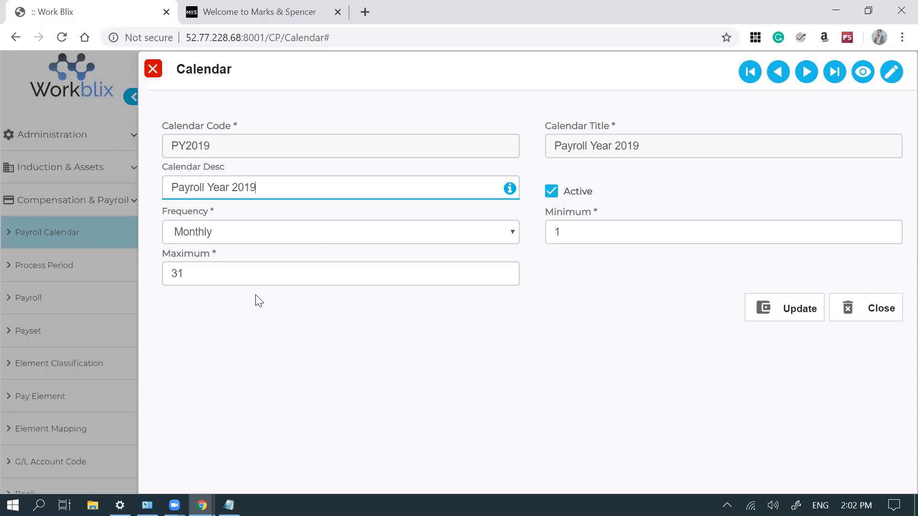
{"action": "key", "text": "Escape"}
{"action": "key", "text": "Return"}
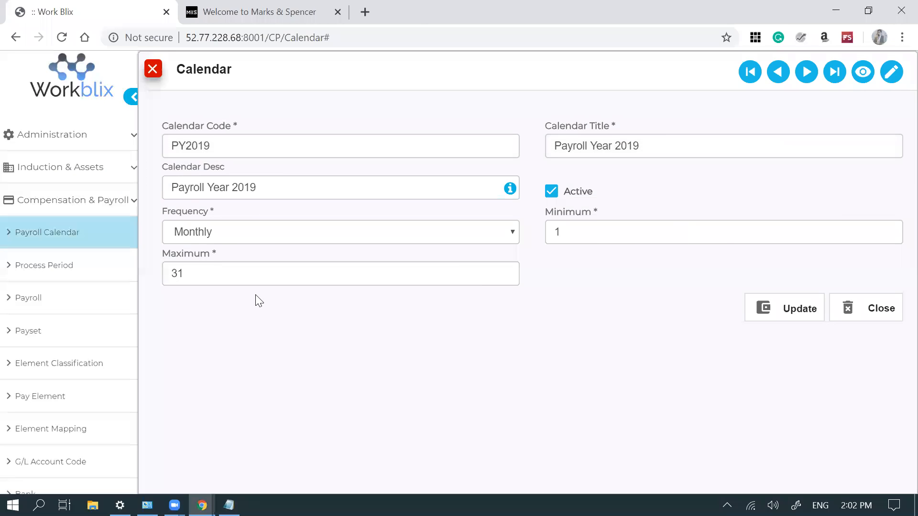
{"action": "key", "text": "Return"}
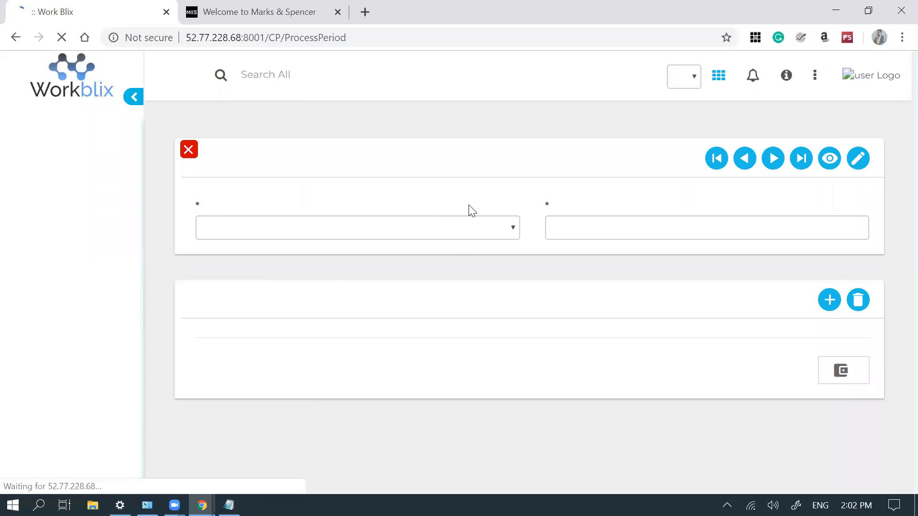
- Load Payroll Year 2019's NOV19 and DEC19 periods, then open the Payroll list
{"action": "left_click", "coordinate": [475, 215]}
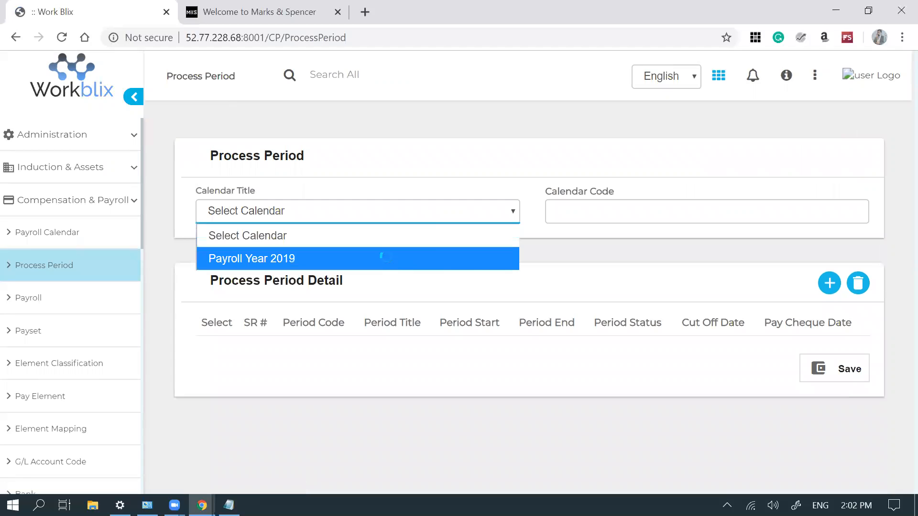
{"action": "left_click", "coordinate": [386, 259]}
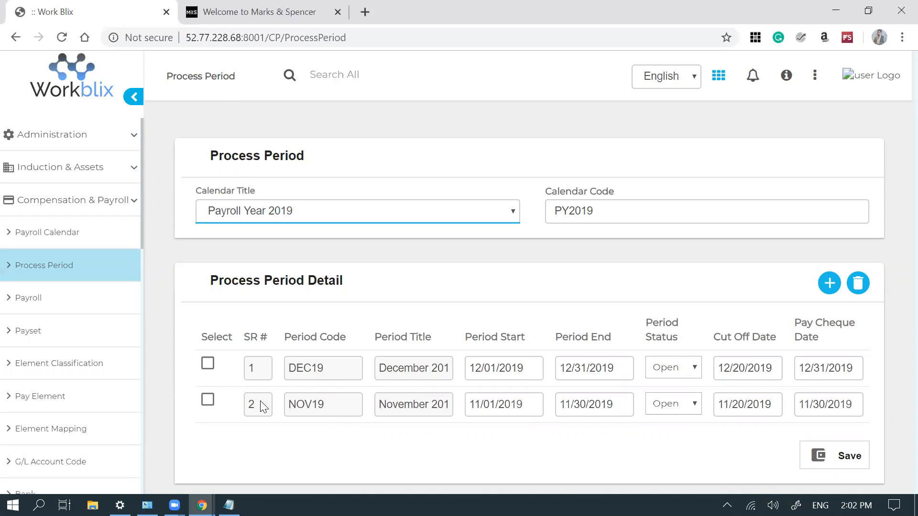
{"action": "left_click", "coordinate": [94, 306]}
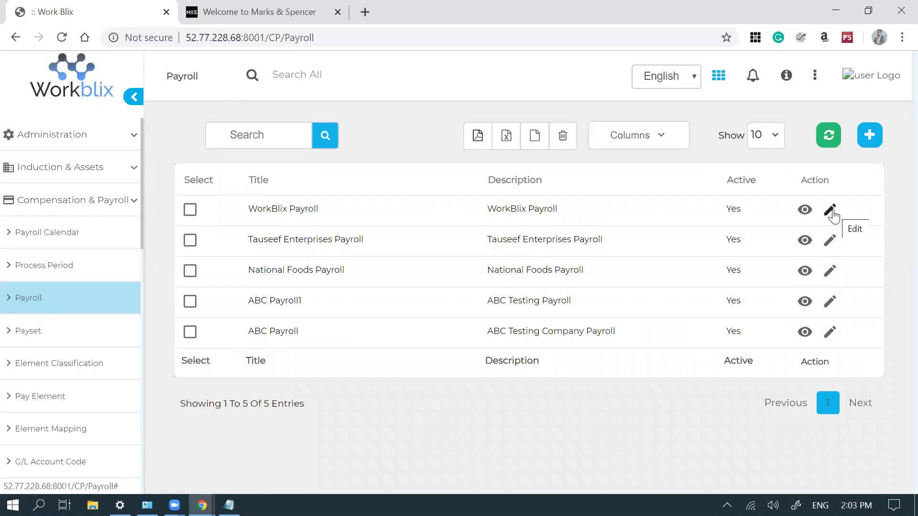
- View and close the Tauseef Enterprises Payroll record, then open the Payset list
{"action": "left_click", "coordinate": [830, 241]}
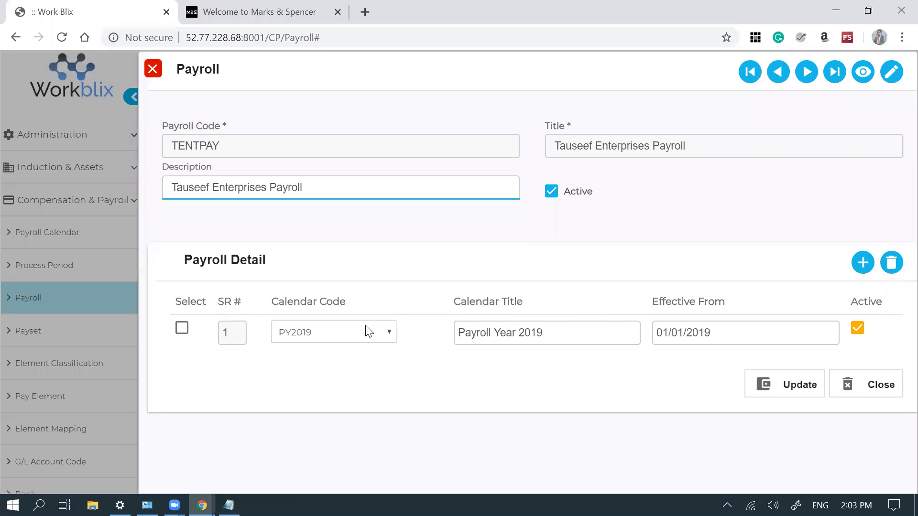
{"action": "key", "text": "Escape"}
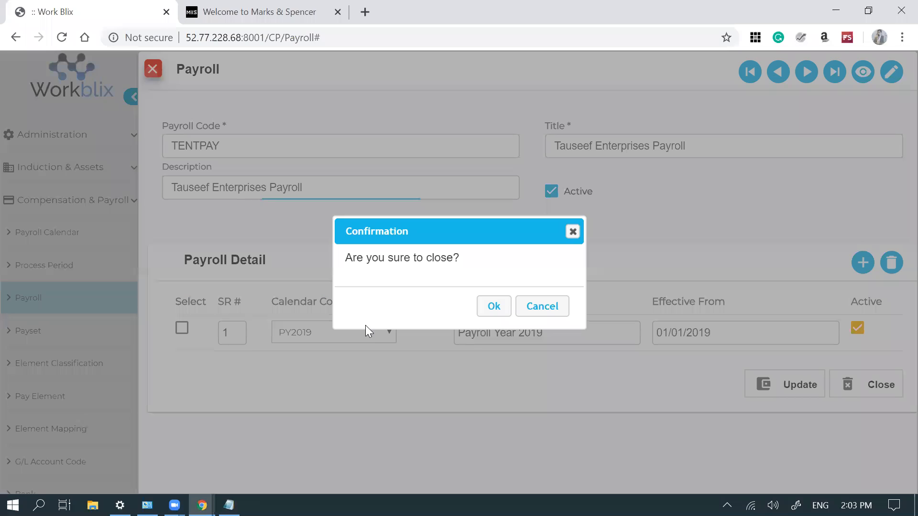
{"action": "key", "text": "Return"}
{"action": "left_click", "coordinate": [27, 331]}
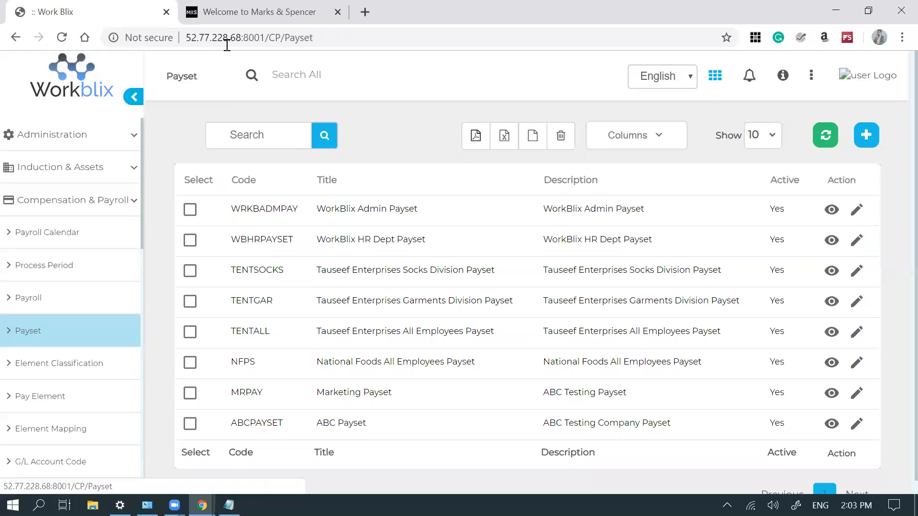
- Filter the Payset list by 'tauseef' to show TENTSOCKS, TENTGAR and TENTALL
{"action": "left_click", "coordinate": [283, 140]}
{"action": "type", "text": "ta"}
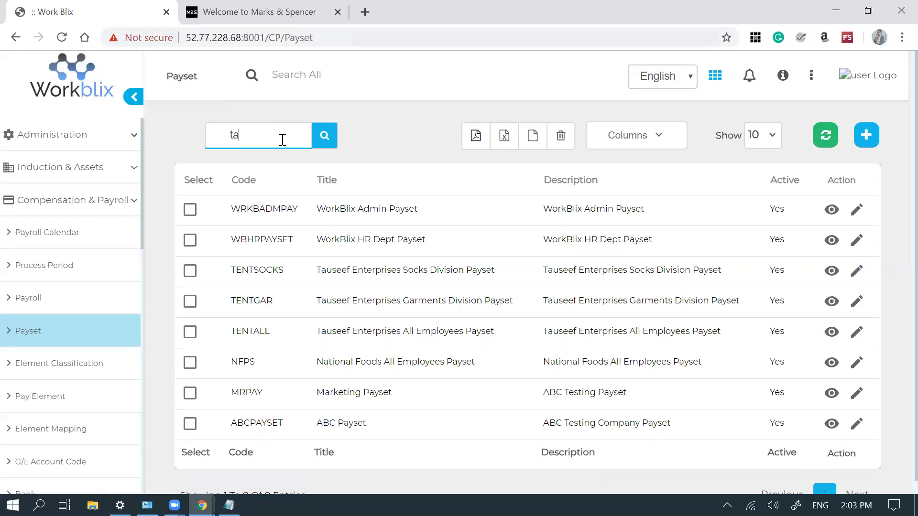
{"action": "type", "text": "useef"}
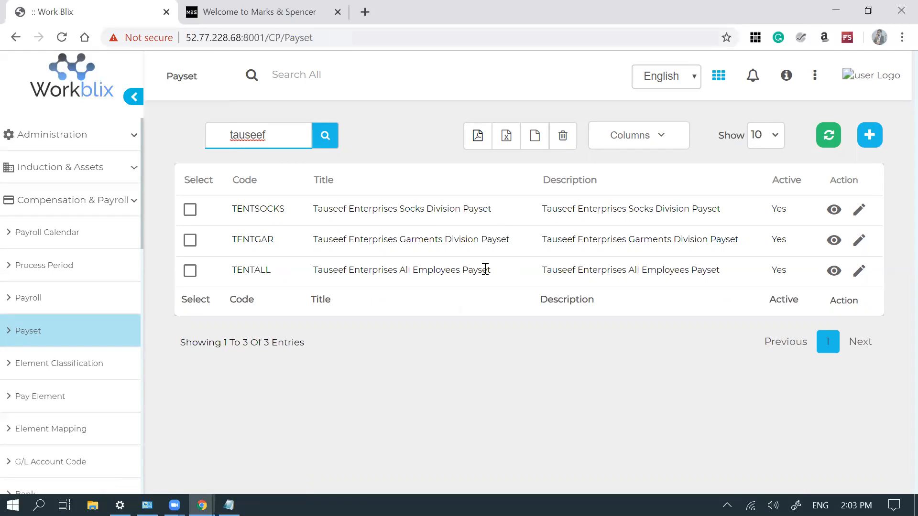
{"action": "left_click", "coordinate": [869, 146]}
- Start a new payset for Tauseef Enterprises Payroll, then discard it unsaved
{"action": "left_click", "coordinate": [872, 143]}
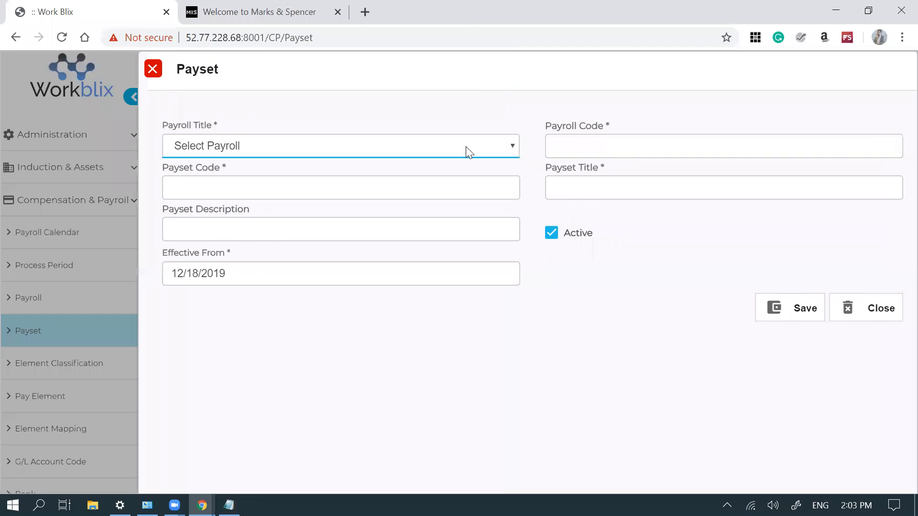
{"action": "left_click", "coordinate": [466, 147]}
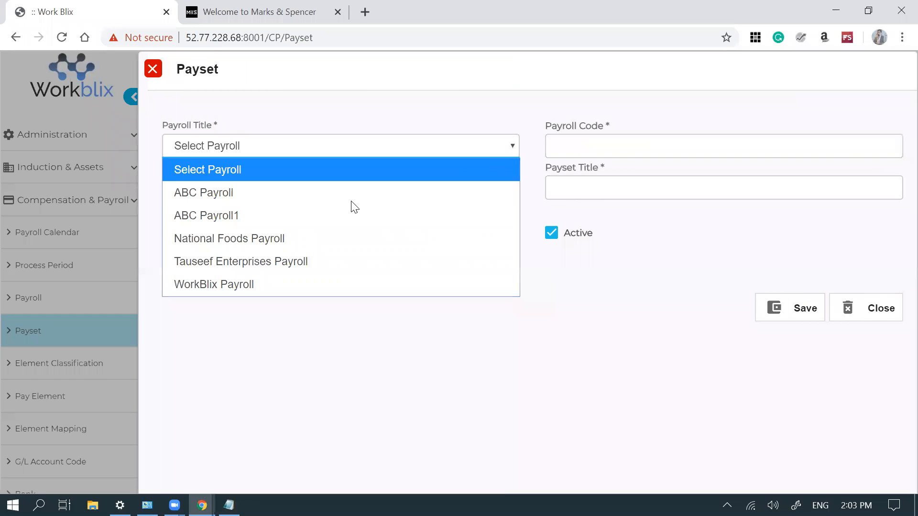
{"action": "left_click", "coordinate": [316, 260]}
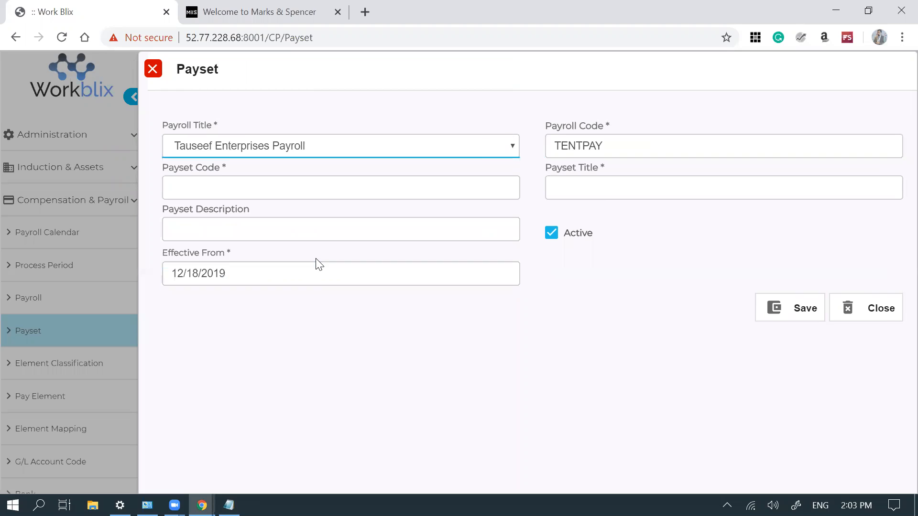
{"action": "left_click", "coordinate": [472, 189]}
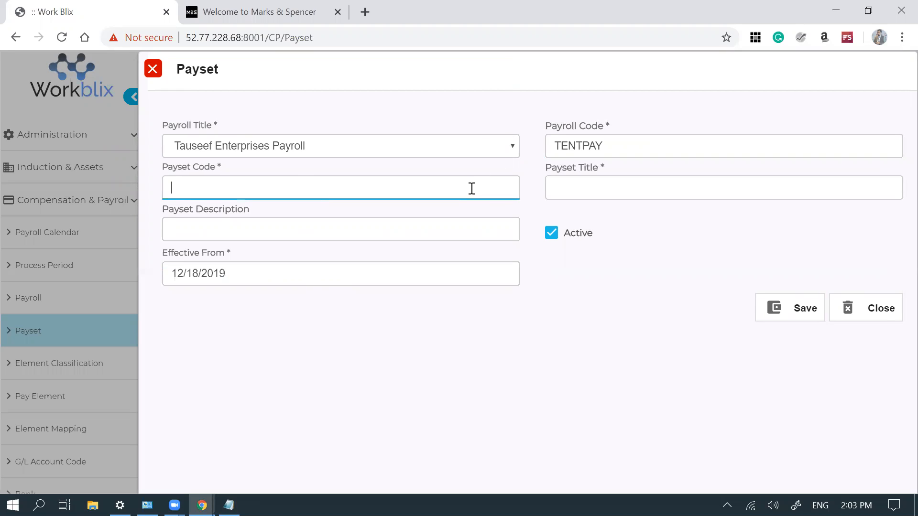
{"action": "left_click", "coordinate": [875, 308]}
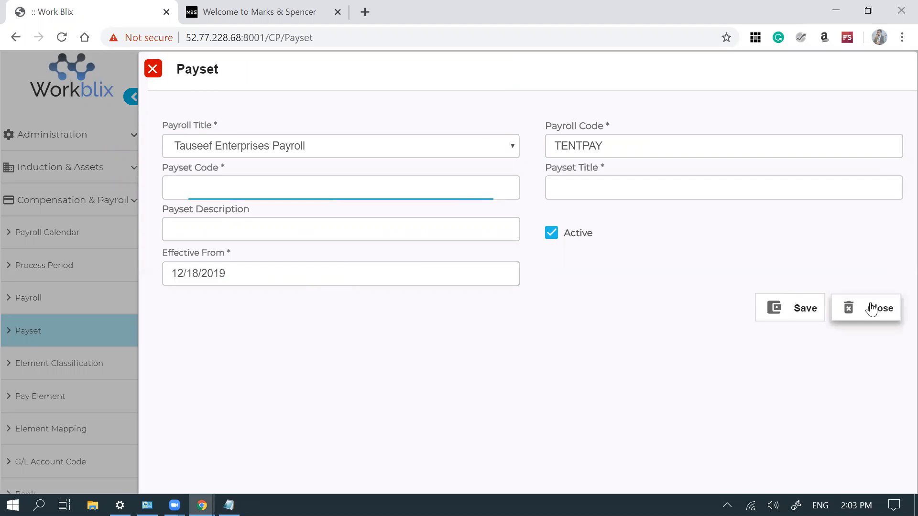
{"action": "left_click", "coordinate": [492, 307]}
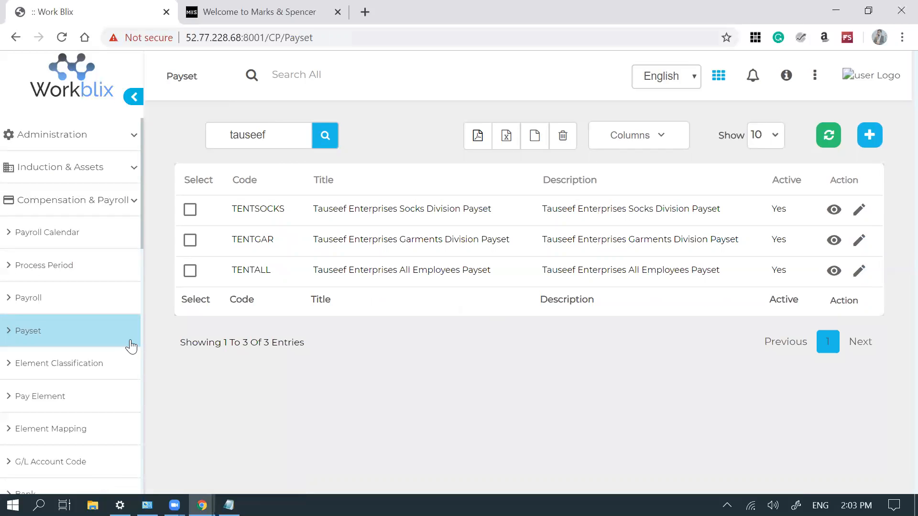
- Load Payset Employee Mapping for National Foods, National Foods Payroll and the All Employees Payset
{"action": "scroll", "coordinate": [132, 347], "scroll_direction": "down", "scroll_amount": 2}
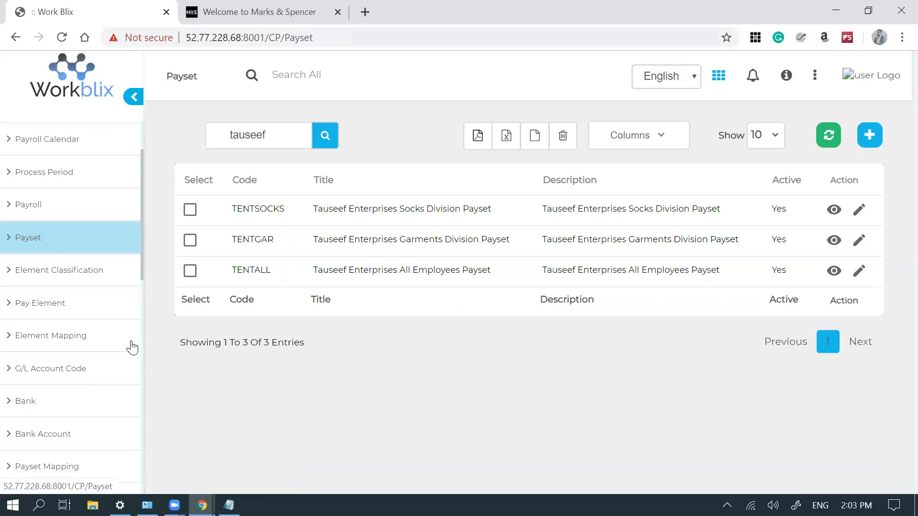
{"action": "scroll", "coordinate": [132, 347], "scroll_direction": "down", "scroll_amount": 2}
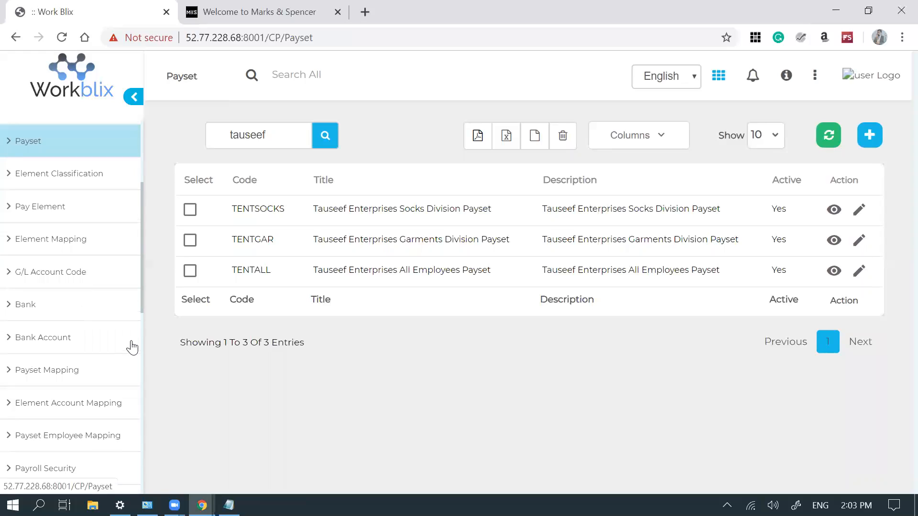
{"action": "left_click", "coordinate": [82, 440]}
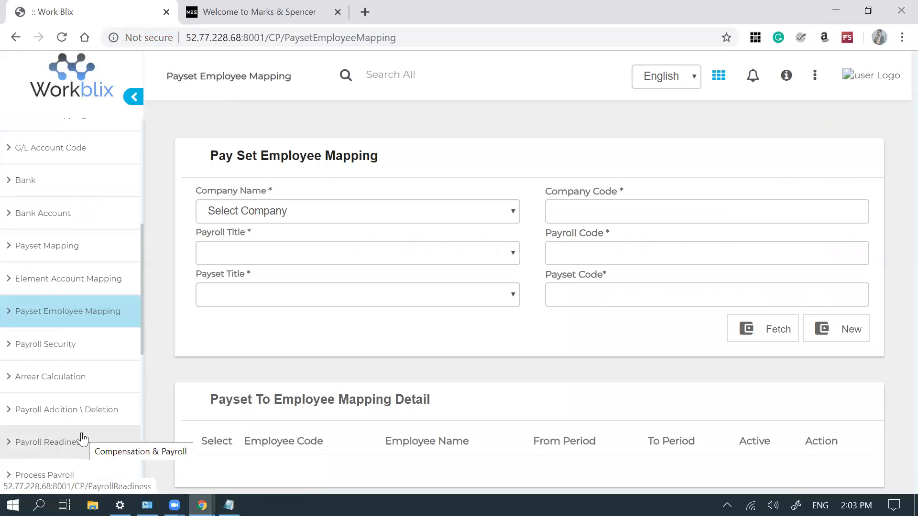
{"action": "left_click", "coordinate": [432, 211]}
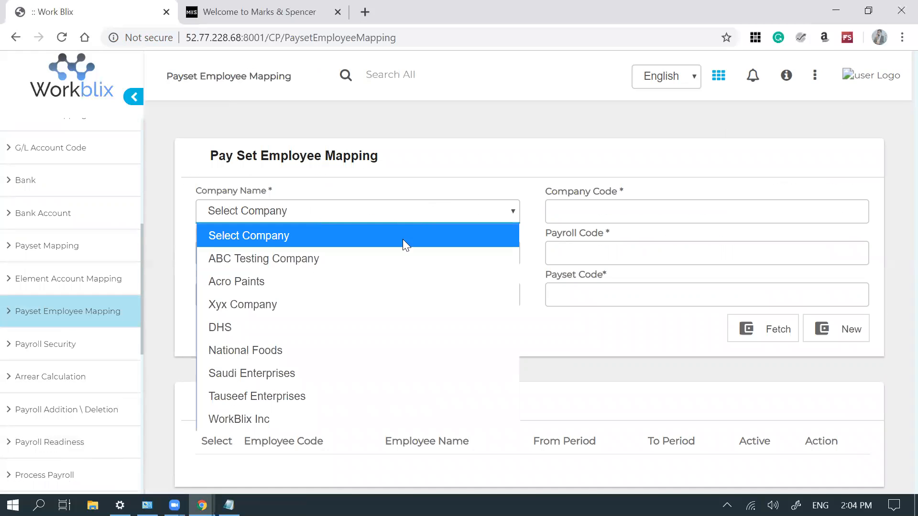
{"action": "left_click", "coordinate": [330, 360]}
{"action": "left_click", "coordinate": [449, 259]}
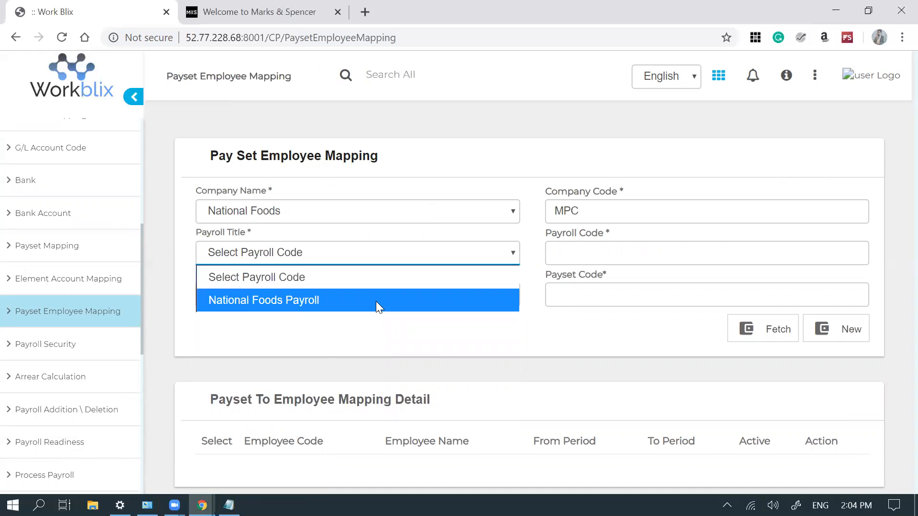
{"action": "left_click", "coordinate": [378, 307]}
{"action": "left_click", "coordinate": [475, 295]}
{"action": "left_click", "coordinate": [441, 347]}
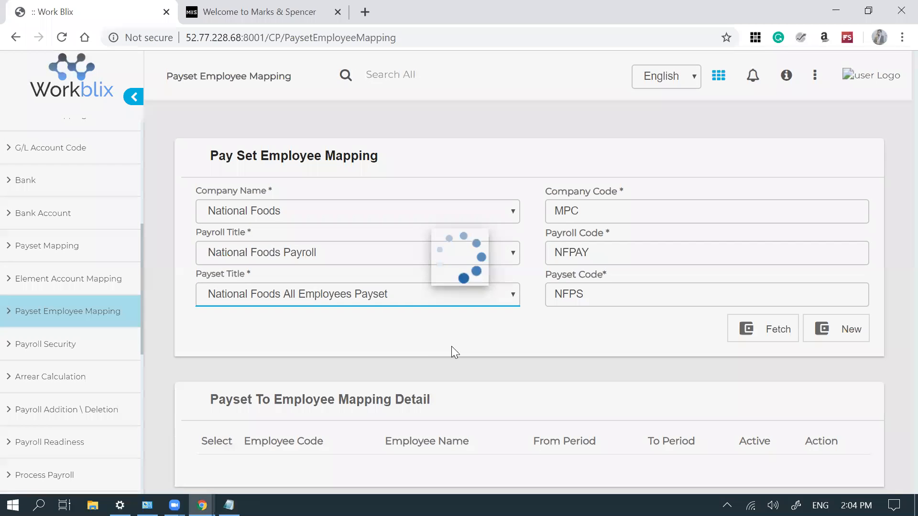
{"action": "left_click", "coordinate": [760, 329]}
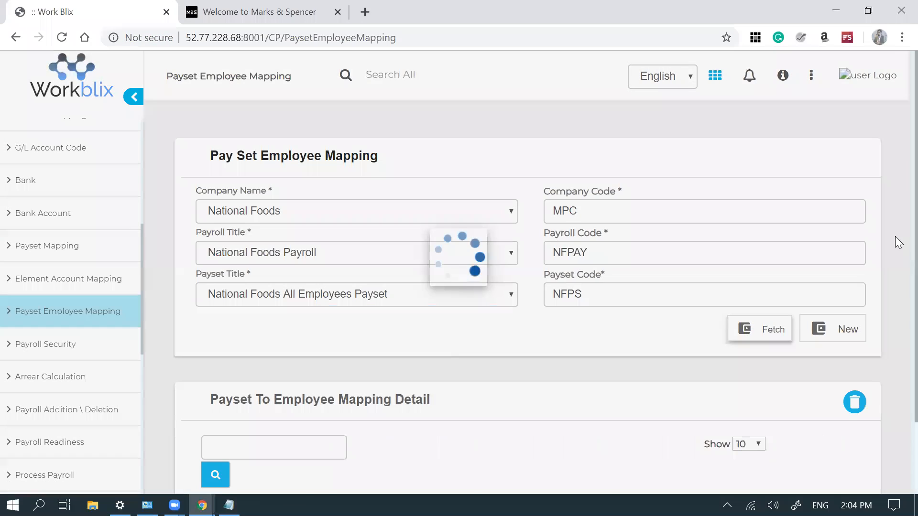
{"action": "scroll", "coordinate": [896, 383], "scroll_direction": "down", "scroll_amount": 3}
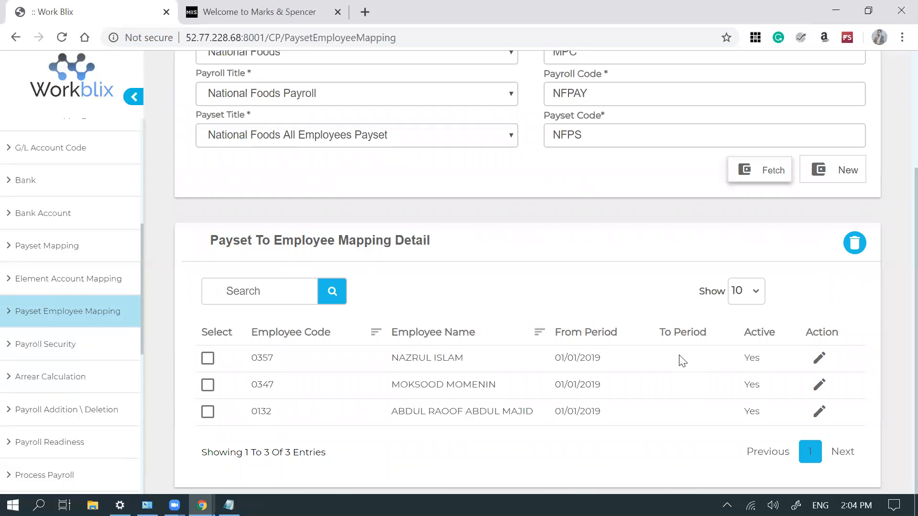
- Mark employee 0357's payset mapping inactive and save it
{"action": "left_click", "coordinate": [820, 360]}
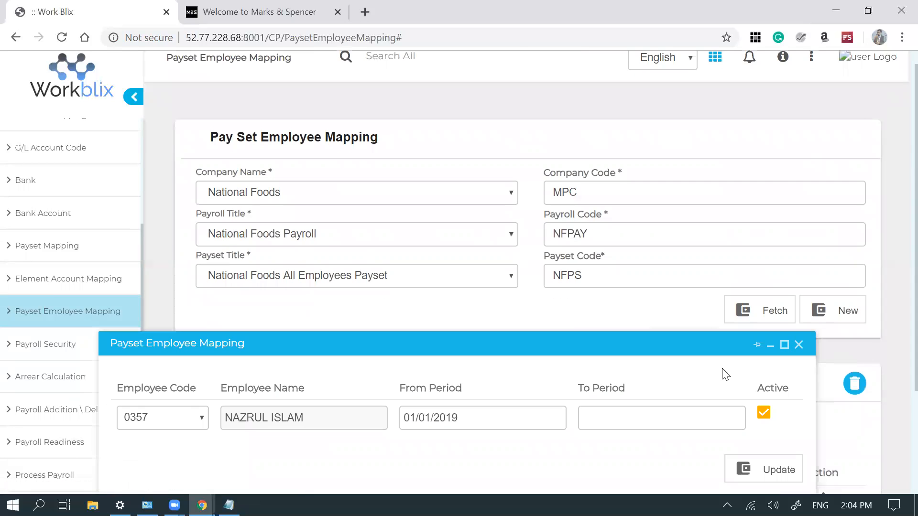
{"action": "left_click", "coordinate": [767, 414]}
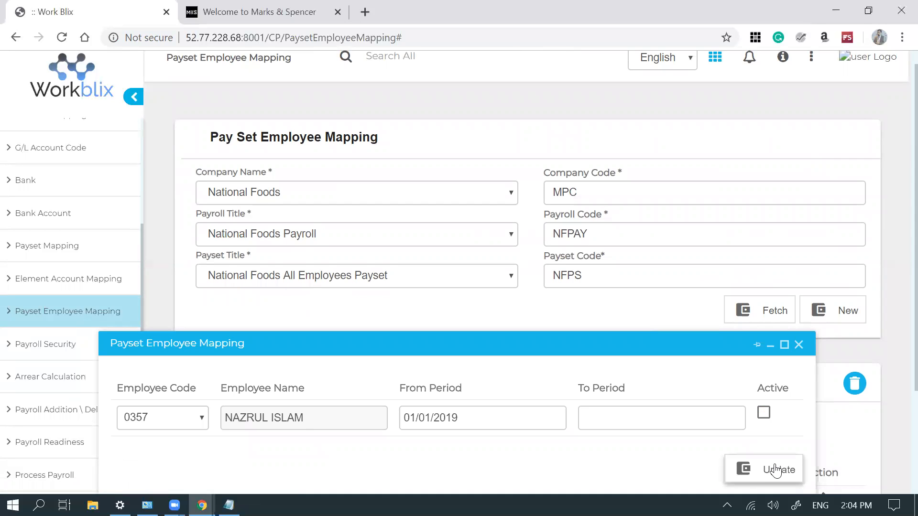
{"action": "left_click", "coordinate": [776, 471]}
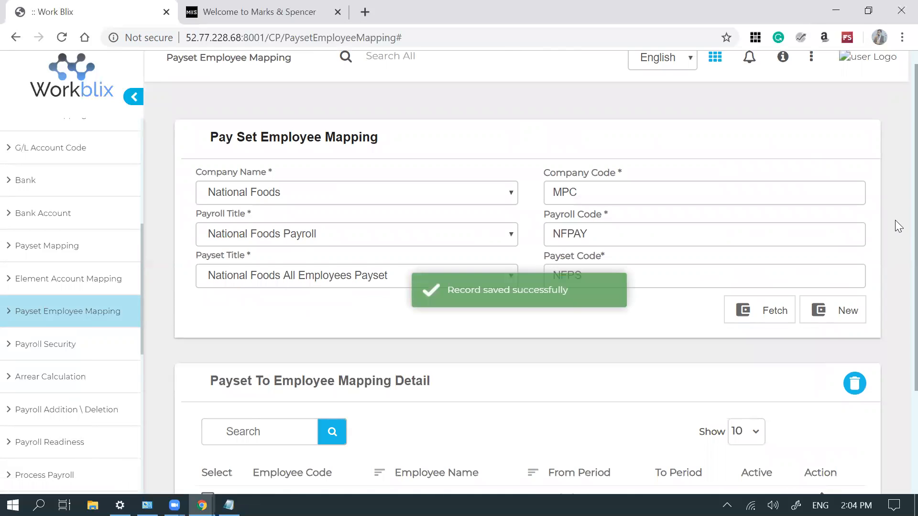
{"action": "scroll", "coordinate": [895, 219], "scroll_direction": "down", "scroll_amount": 3}
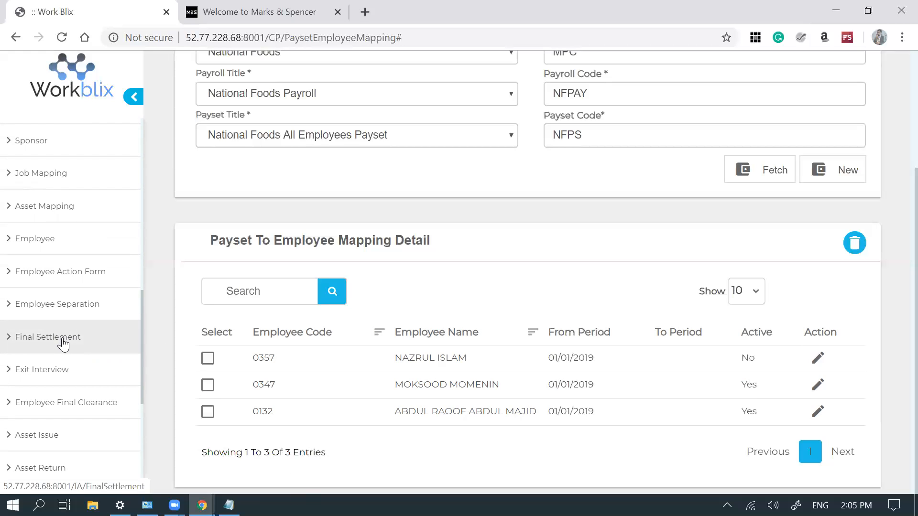
- Start a new Final Settlement draft for National Foods with Cash as the payment type
{"action": "middle_click", "coordinate": [62, 343]}
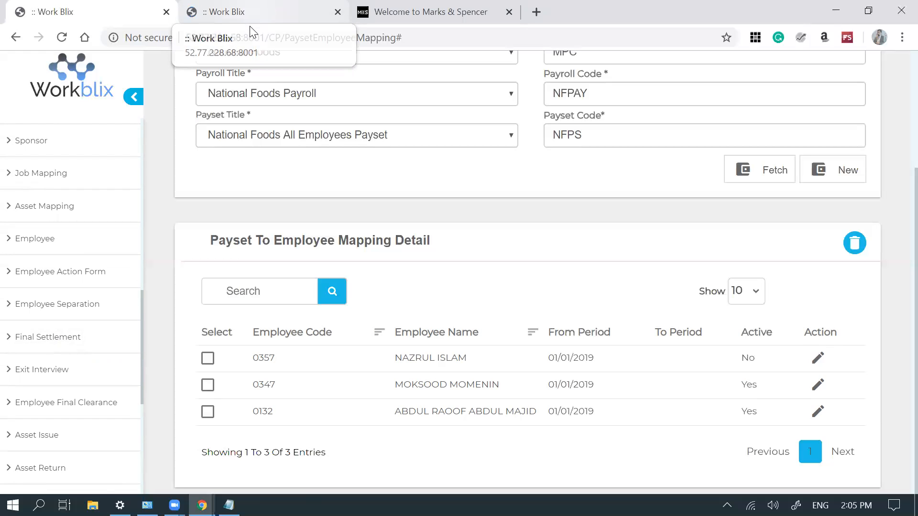
{"action": "left_click", "coordinate": [249, 26]}
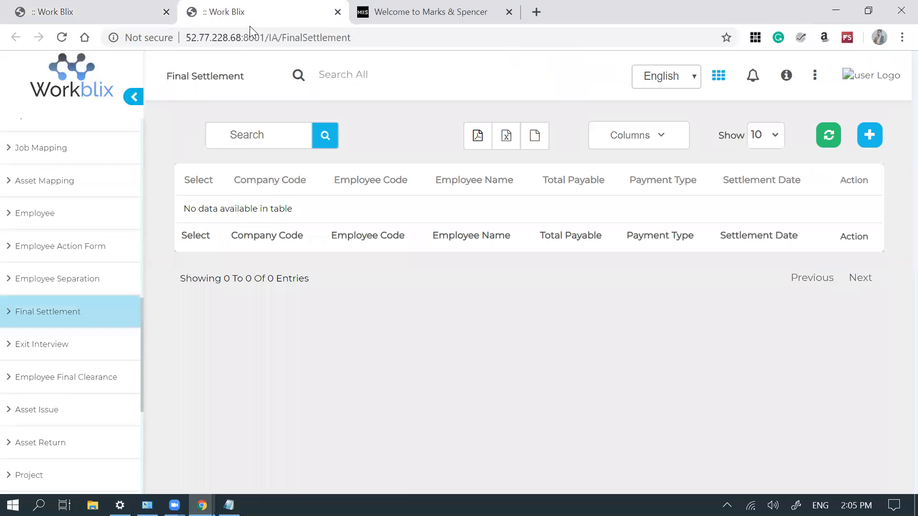
{"action": "left_click", "coordinate": [870, 137]}
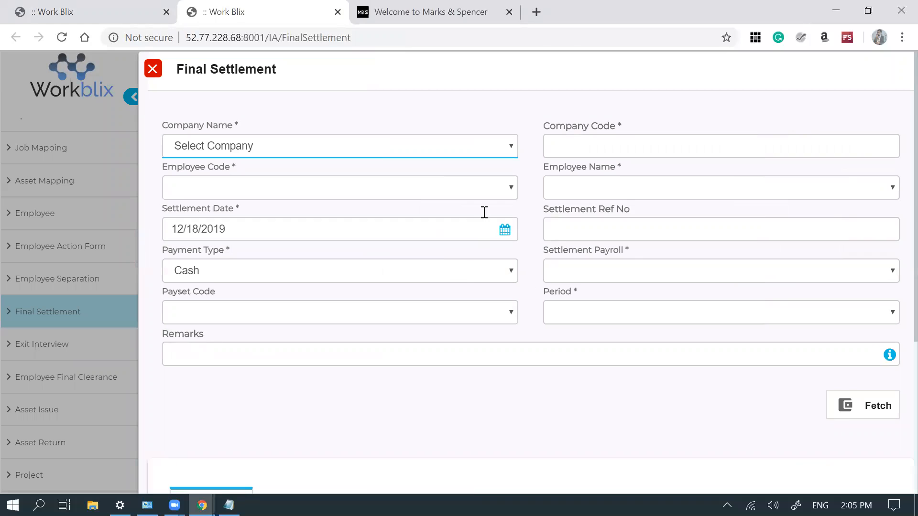
{"action": "left_click", "coordinate": [381, 273]}
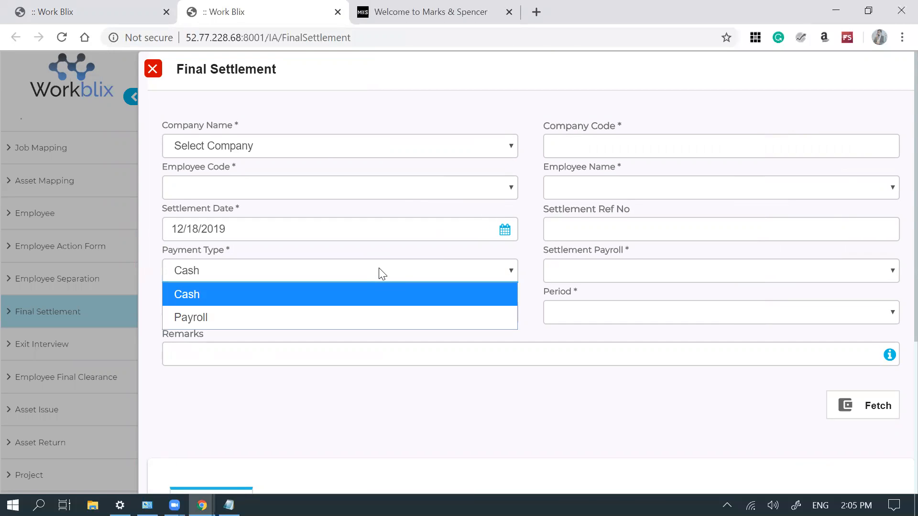
{"action": "left_click", "coordinate": [374, 274]}
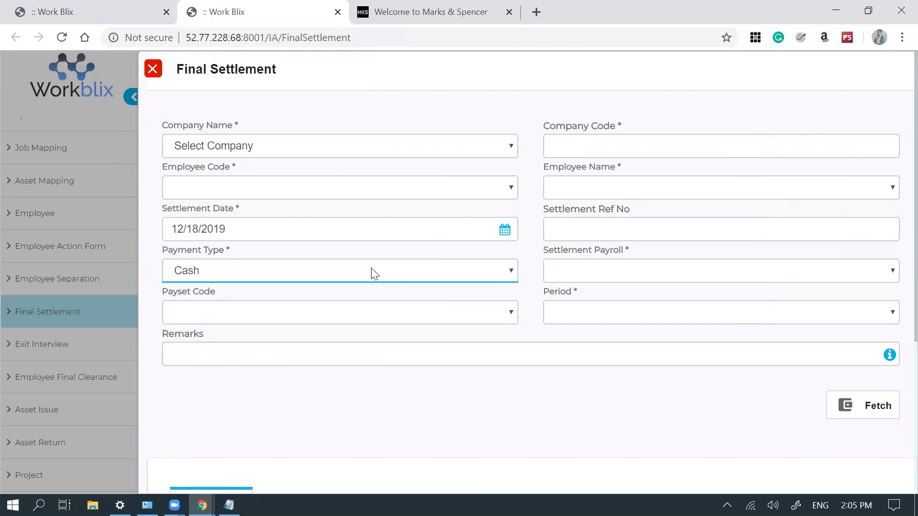
{"action": "left_click", "coordinate": [425, 154]}
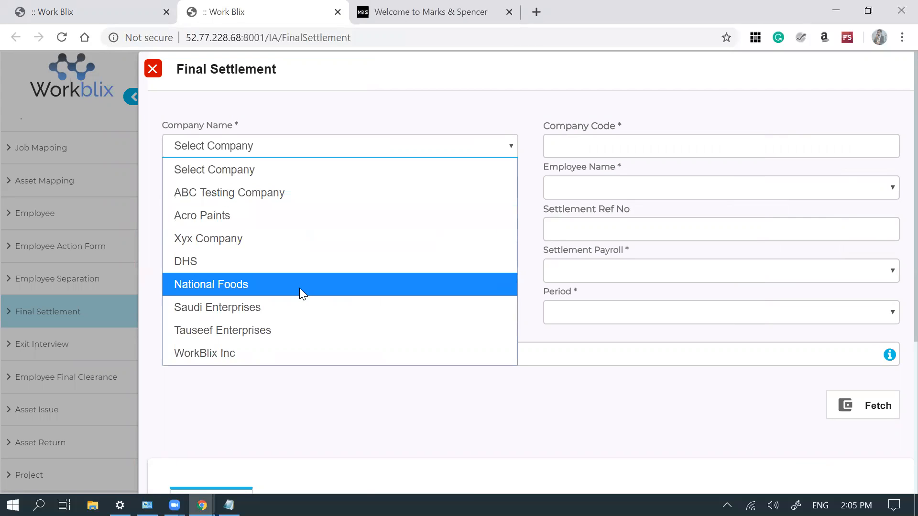
{"action": "key", "text": "Return"}
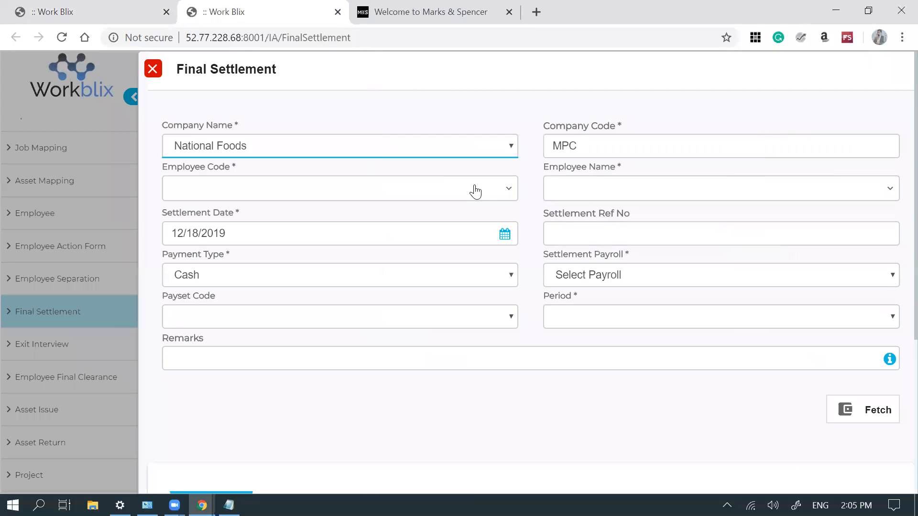
{"action": "left_click", "coordinate": [503, 189]}
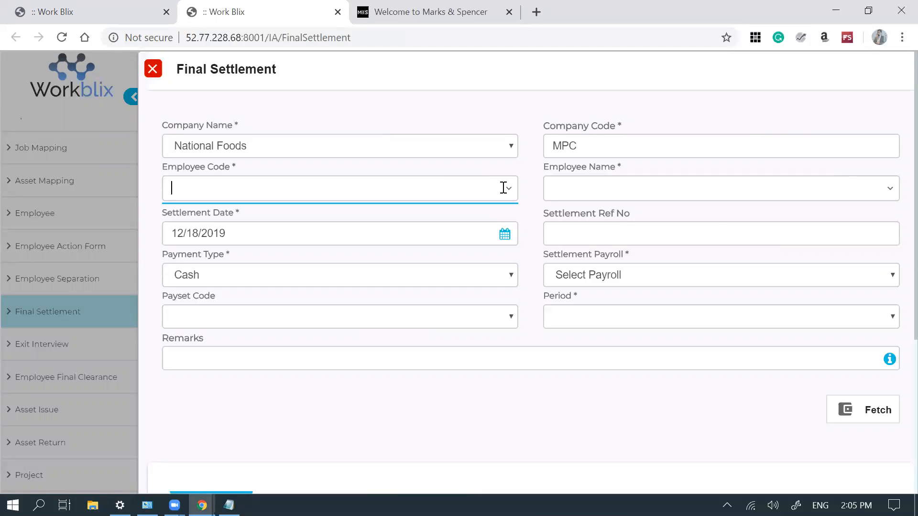
- Discard the settlement draft without saving and go back to Payset To Employee Mapping
{"action": "left_click", "coordinate": [152, 72]}
{"action": "key", "text": "Return"}
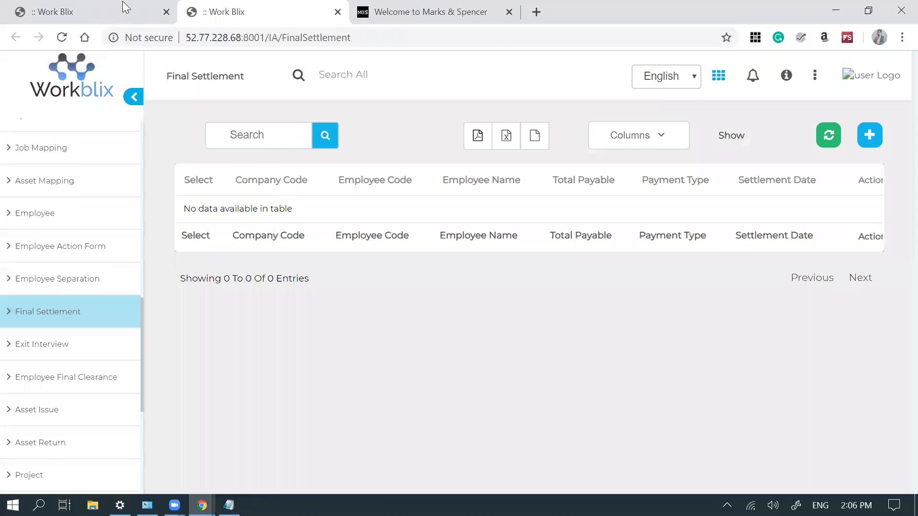
{"action": "left_click", "coordinate": [109, 12]}
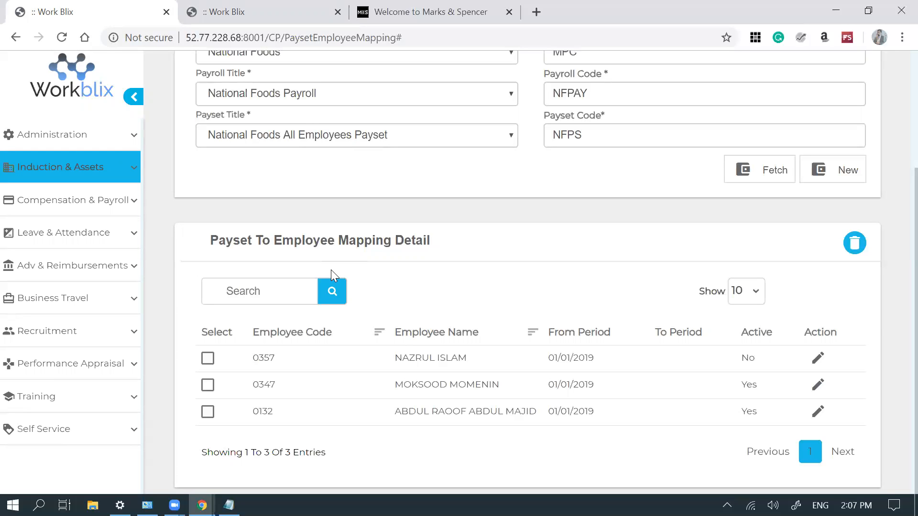
{"action": "scroll", "coordinate": [331, 270], "scroll_direction": "up", "scroll_amount": 2}
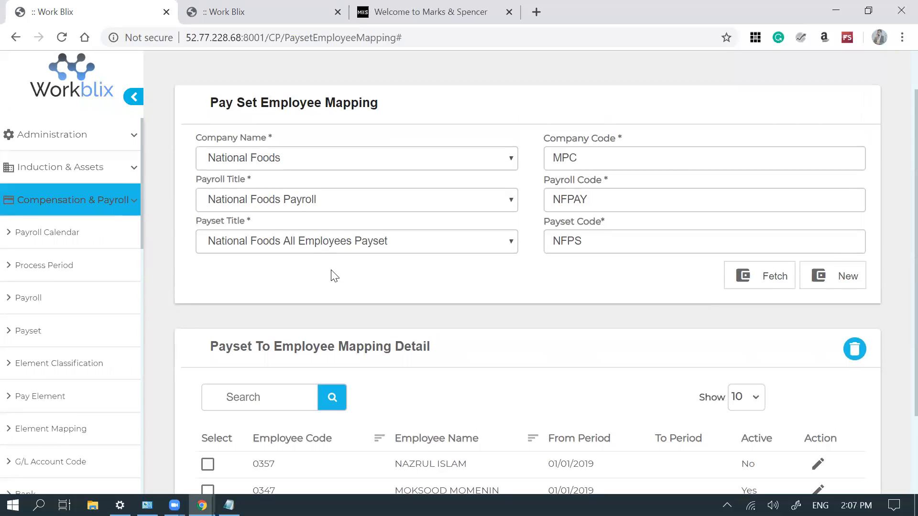
- List the Payroll Year 2019 process periods and check December's cut-off date
{"action": "middle_click", "coordinate": [58, 277]}
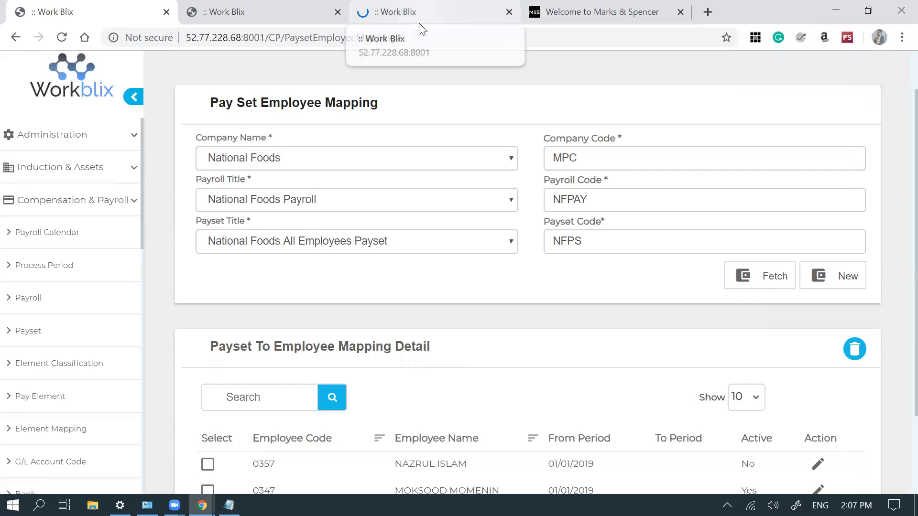
{"action": "left_click", "coordinate": [420, 23]}
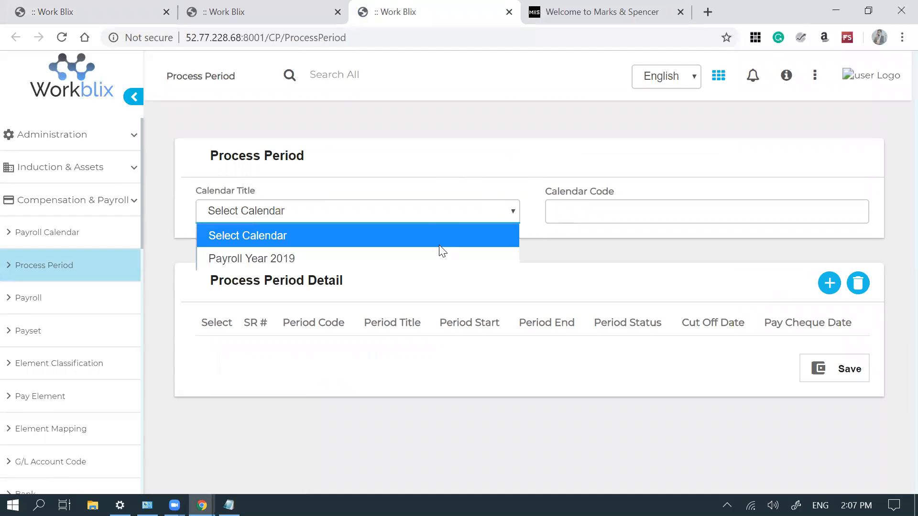
{"action": "left_click", "coordinate": [437, 258]}
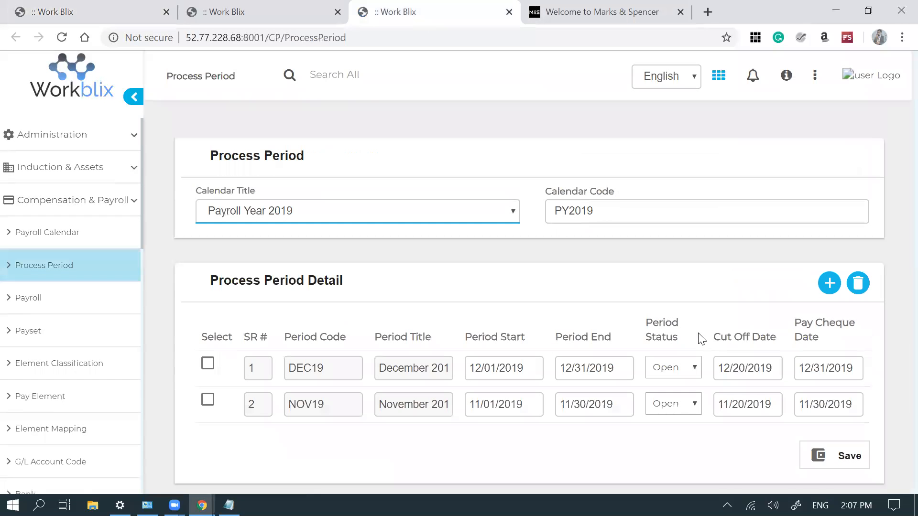
{"action": "left_click", "coordinate": [758, 370]}
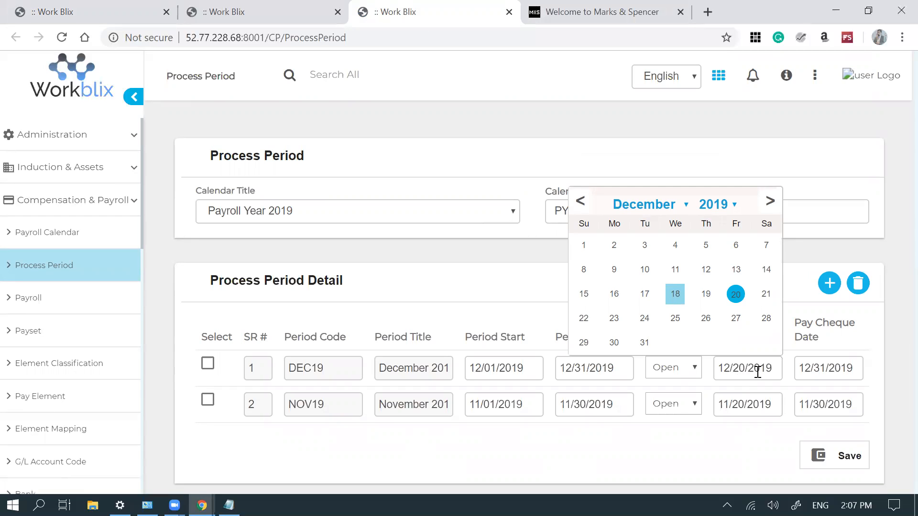
{"action": "left_click", "coordinate": [741, 456]}
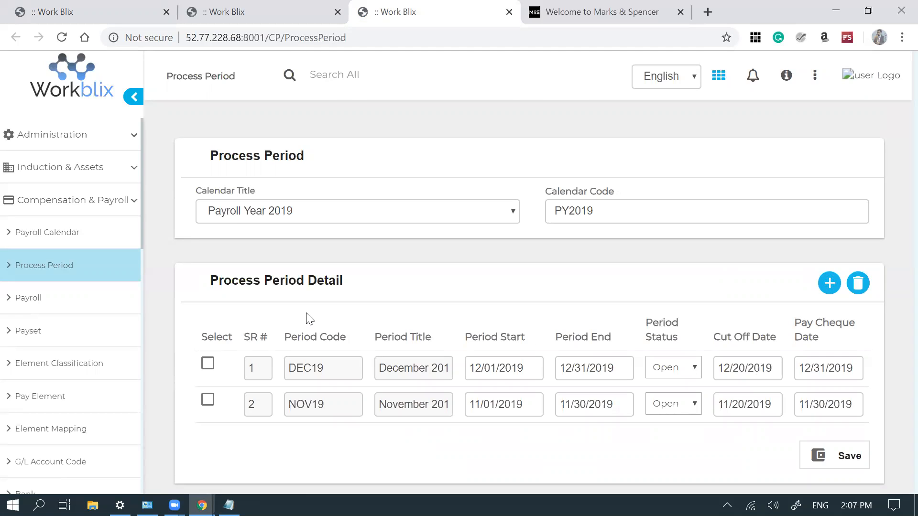
{"action": "middle_click", "coordinate": [88, 238]}
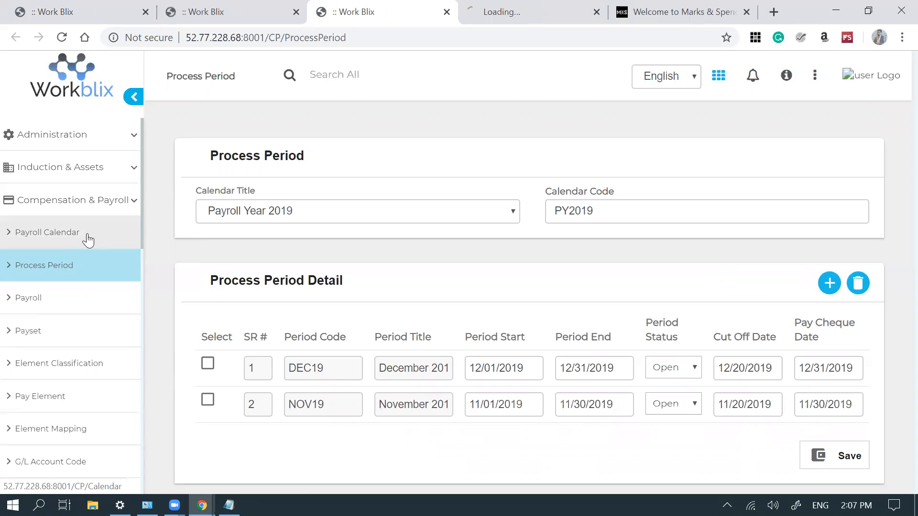
- Change the PY2019 payroll calendar's maximum from 31 to 30 and save it
{"action": "left_click", "coordinate": [594, 22]}
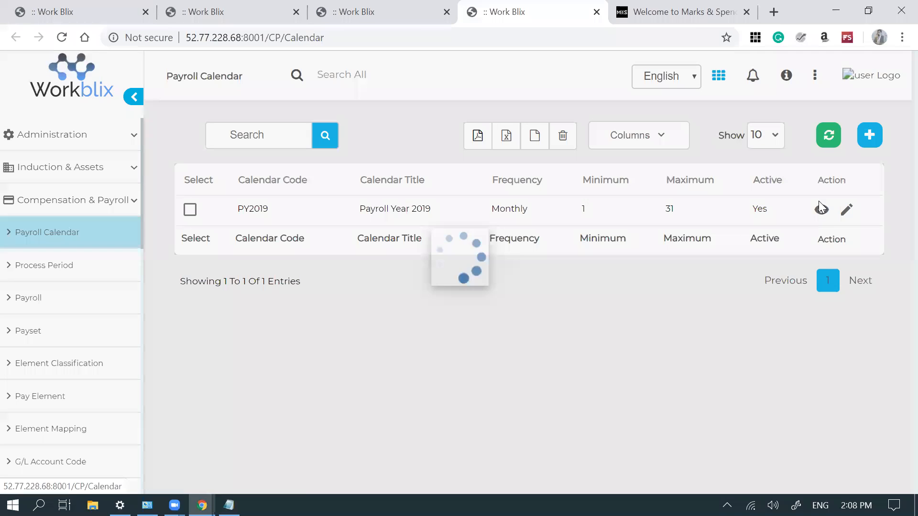
{"action": "left_click", "coordinate": [845, 210]}
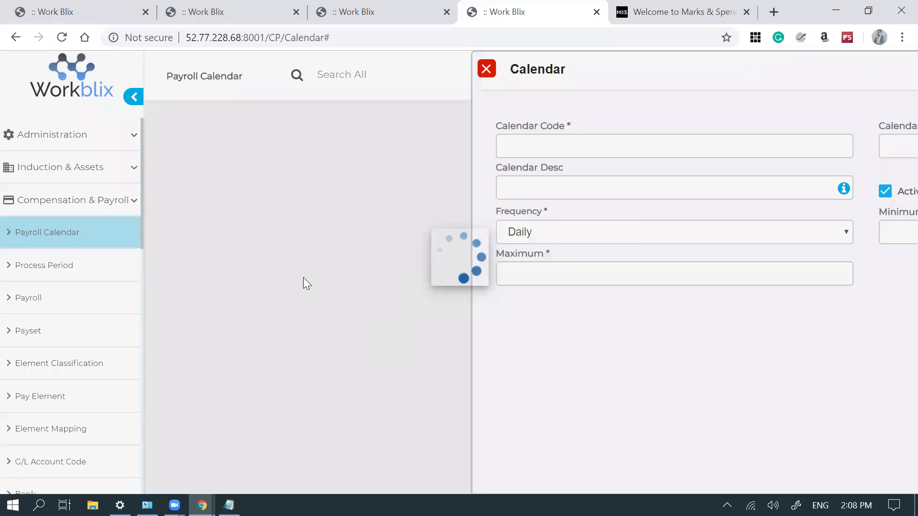
{"action": "left_click", "coordinate": [293, 279]}
{"action": "key", "text": "BackSpace"}
{"action": "type", "text": "0"}
{"action": "left_click", "coordinate": [793, 314]}
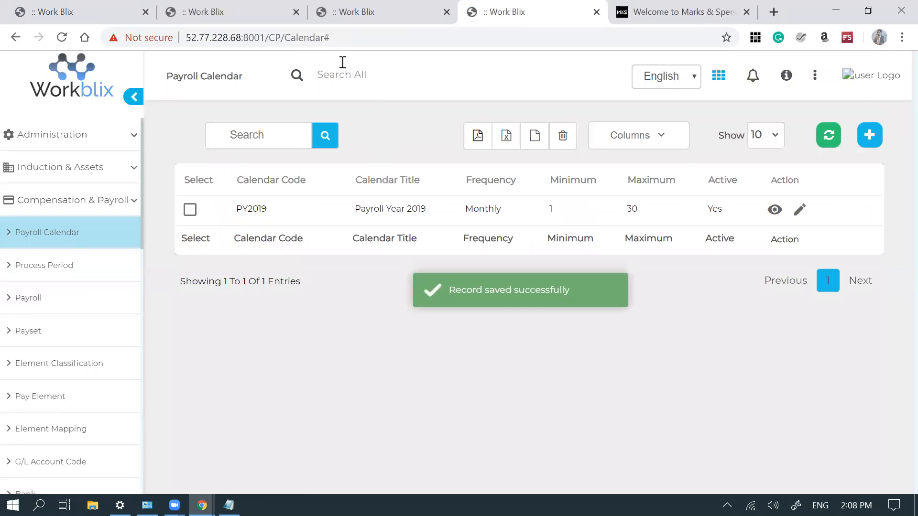
{"action": "left_click", "coordinate": [330, 23]}
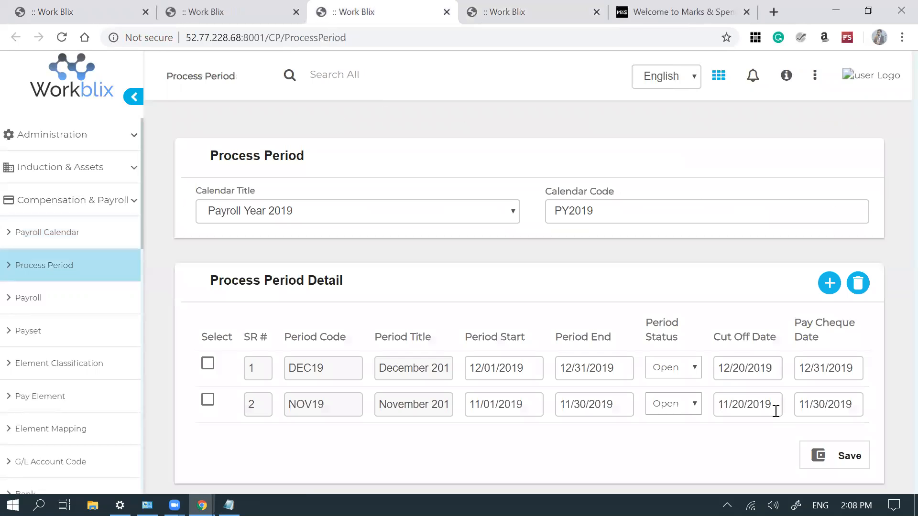
- Recheck the December cut-off date, then bring up the Pay Element list
{"action": "left_click", "coordinate": [739, 365]}
{"action": "left_click", "coordinate": [739, 449]}
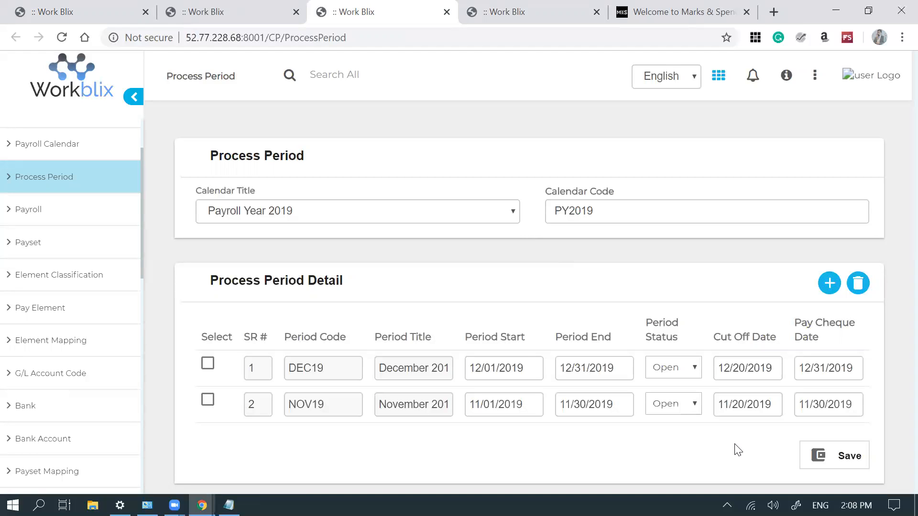
{"action": "left_click", "coordinate": [40, 308]}
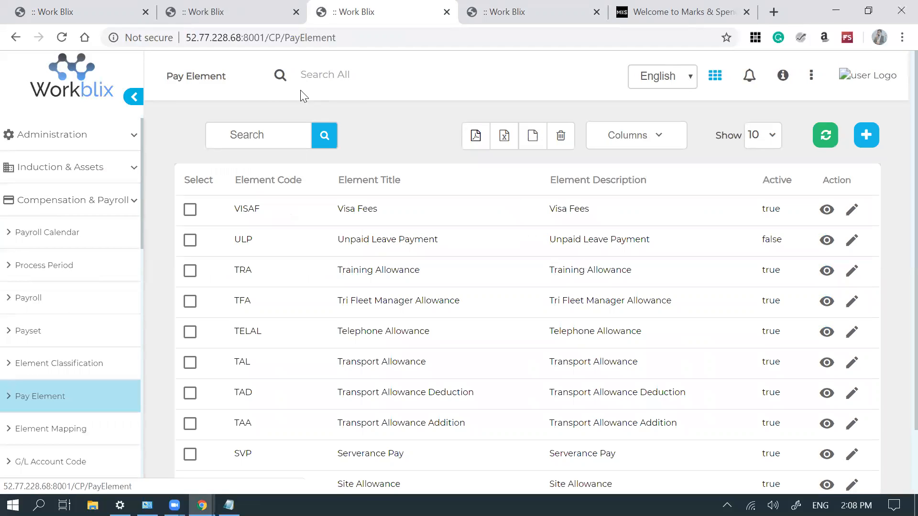
- Filter pay elements by 'GOSI' and edit the GOSIE element
{"action": "left_click", "coordinate": [278, 139]}
{"action": "type", "text": "GOSI"}
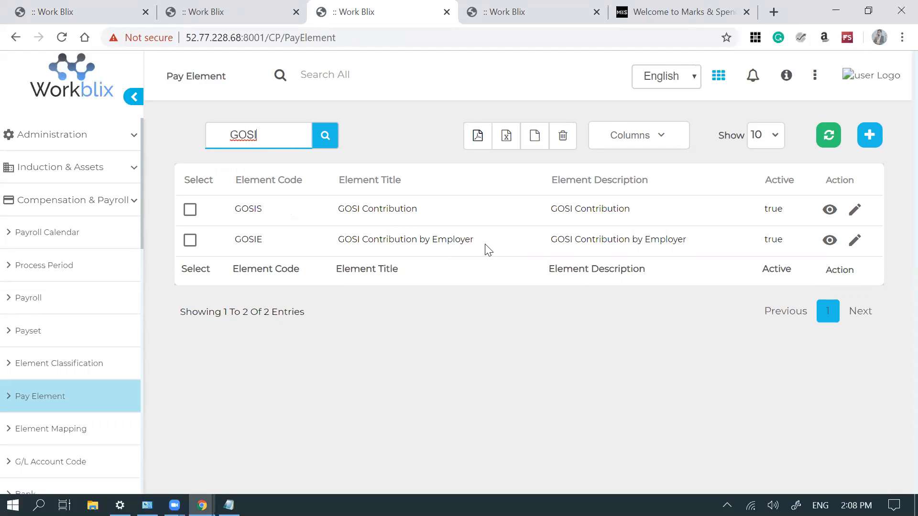
{"action": "left_click", "coordinate": [854, 240]}
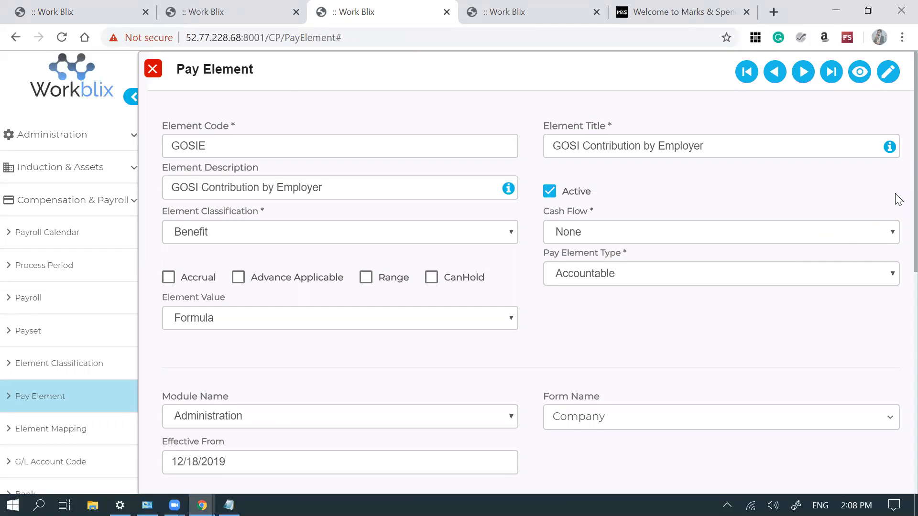
- Review GOSIE's pay element type options, keeping it Accountable
{"action": "left_click", "coordinate": [644, 280]}
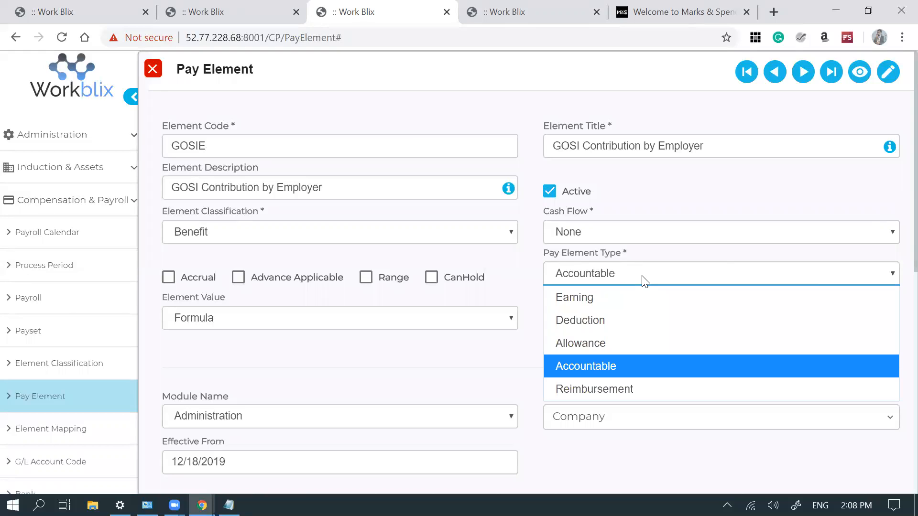
{"action": "left_click", "coordinate": [611, 359]}
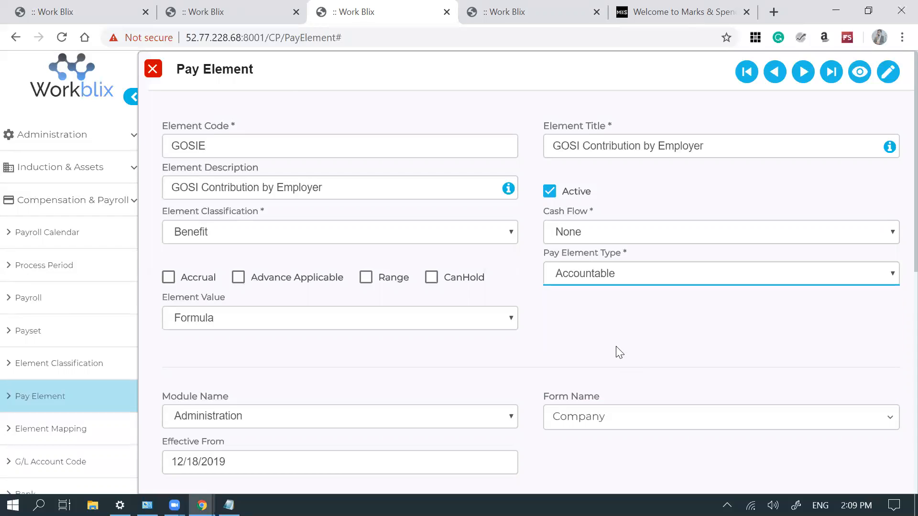
{"action": "left_click", "coordinate": [652, 322]}
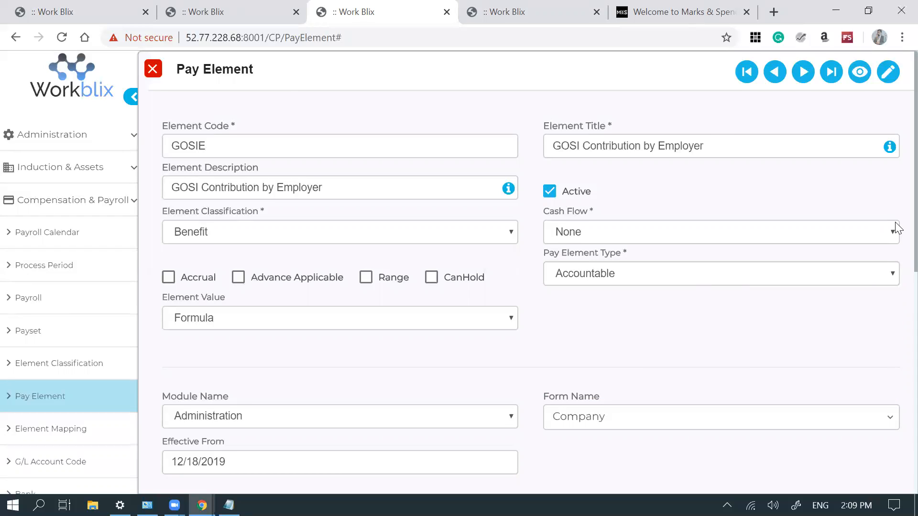
{"action": "scroll", "coordinate": [896, 239], "scroll_direction": "down", "scroll_amount": 4}
{"action": "scroll", "coordinate": [897, 344], "scroll_direction": "down", "scroll_amount": 5}
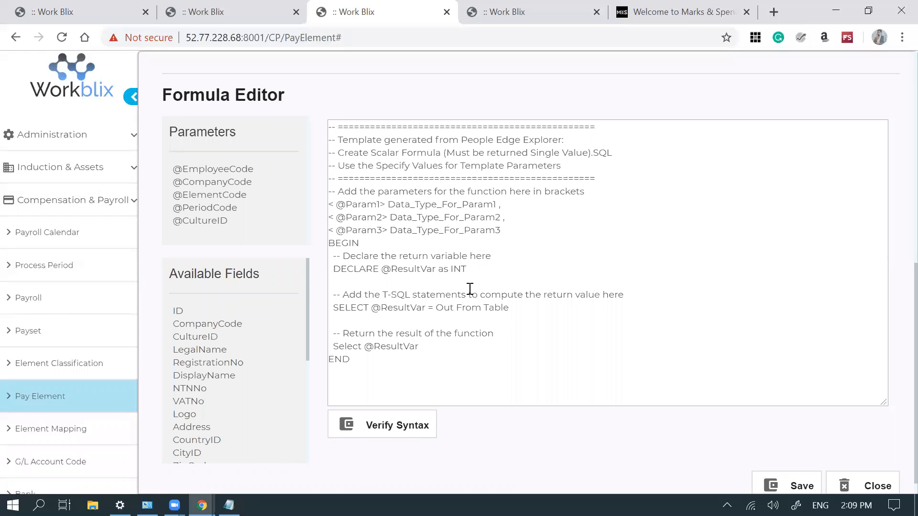
{"action": "scroll", "coordinate": [470, 289], "scroll_direction": "up", "scroll_amount": 1}
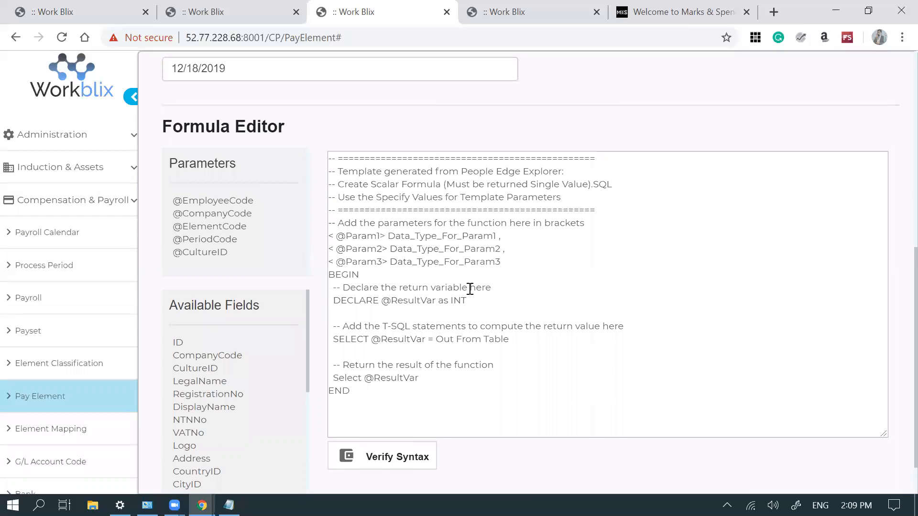
{"action": "scroll", "coordinate": [470, 289], "scroll_direction": "up", "scroll_amount": 7}
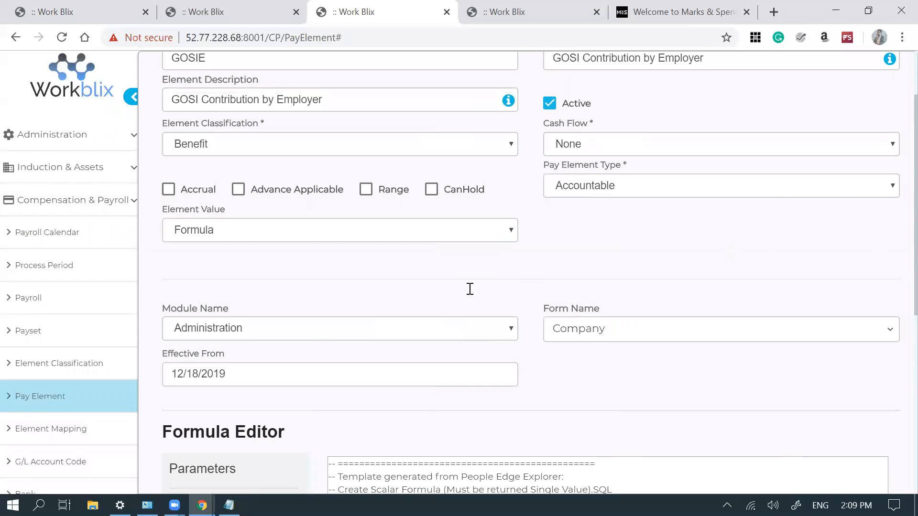
{"action": "scroll", "coordinate": [470, 288], "scroll_direction": "up", "scroll_amount": 1}
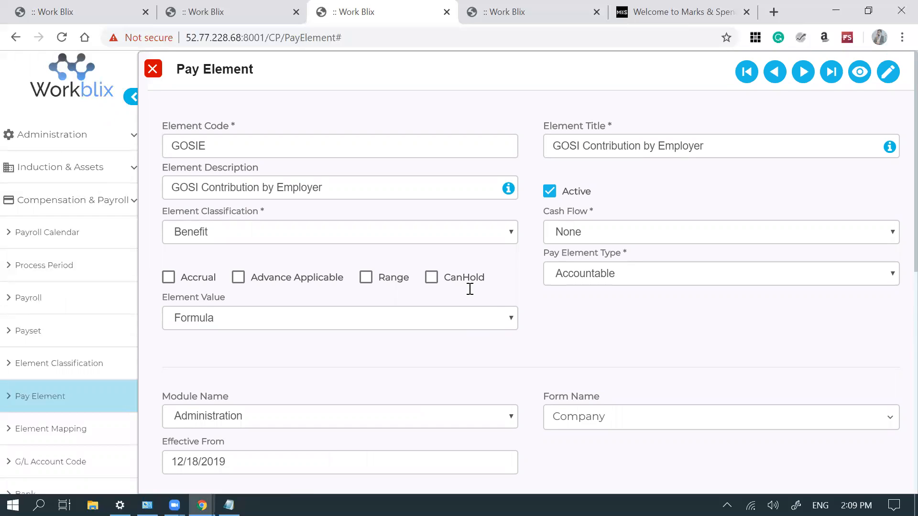
- Keep GOSIE's classification as Benefit, close it unchanged, and edit GOSIS
{"action": "left_click", "coordinate": [254, 238]}
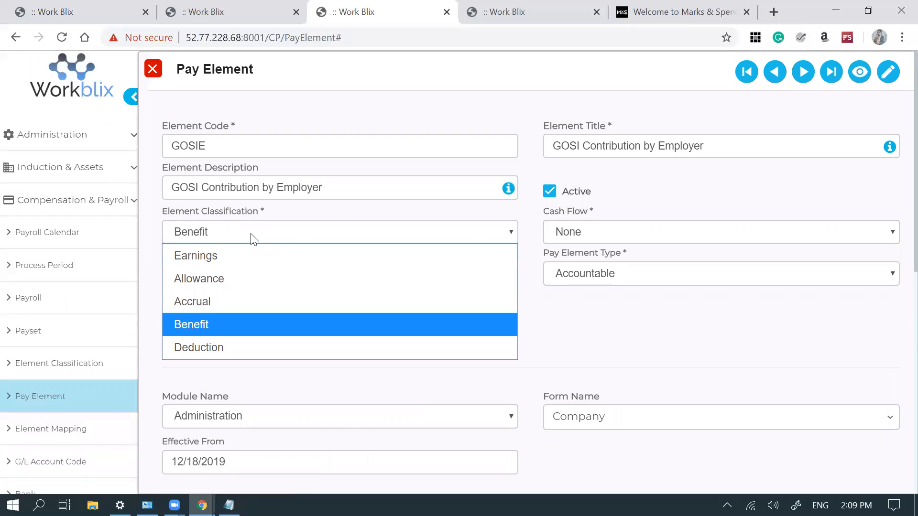
{"action": "left_click", "coordinate": [253, 238]}
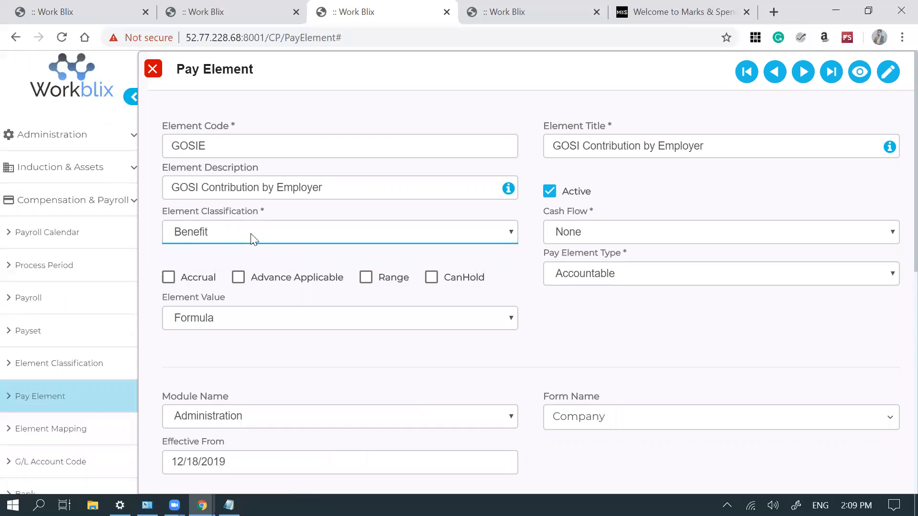
{"action": "left_click", "coordinate": [152, 65]}
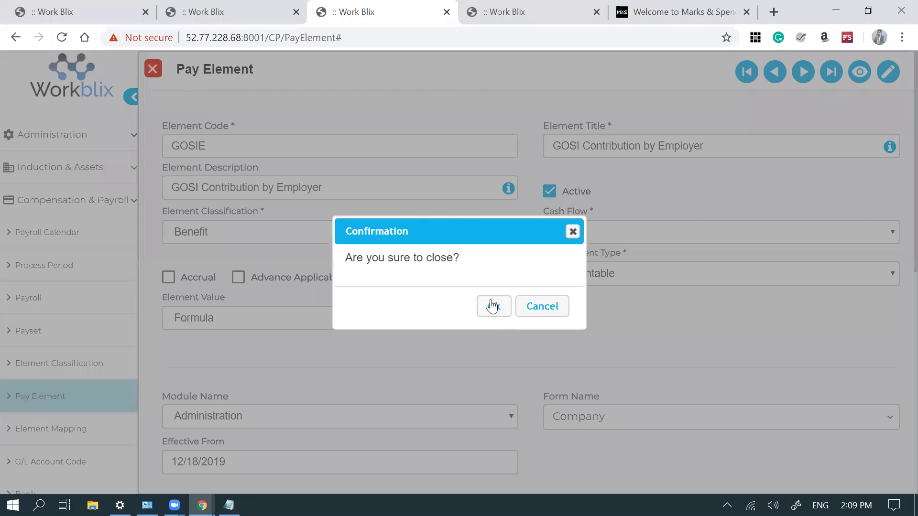
{"action": "left_click", "coordinate": [492, 306]}
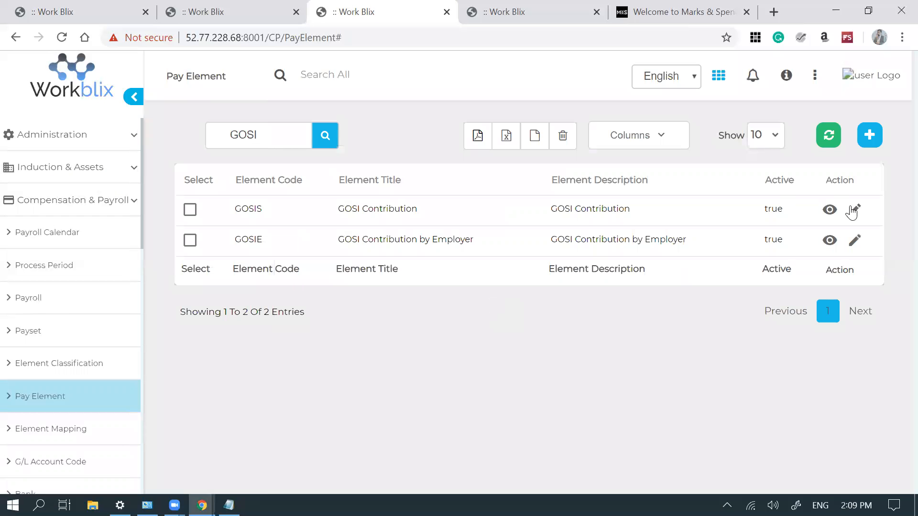
{"action": "left_click", "coordinate": [854, 210]}
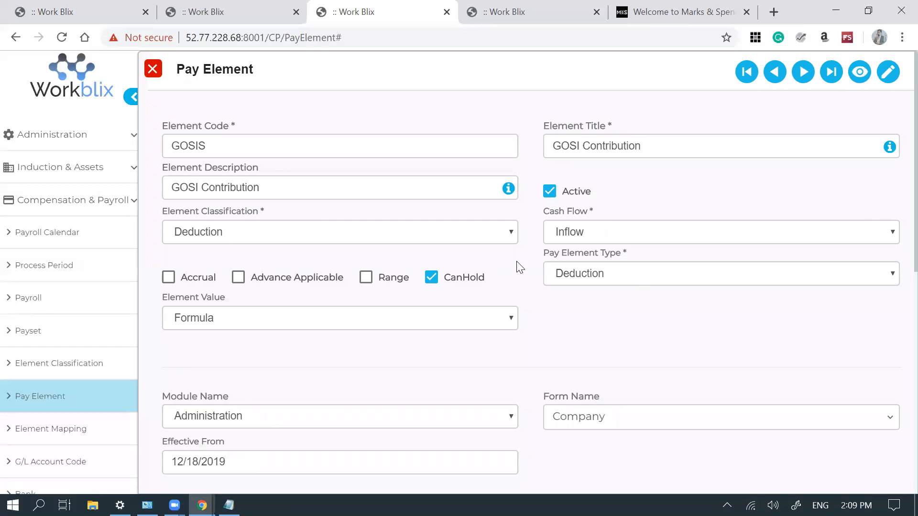
- Check GOSIS's classification and pay element type options, leaving Deduction unchanged
{"action": "left_click", "coordinate": [368, 236]}
{"action": "left_click", "coordinate": [367, 233]}
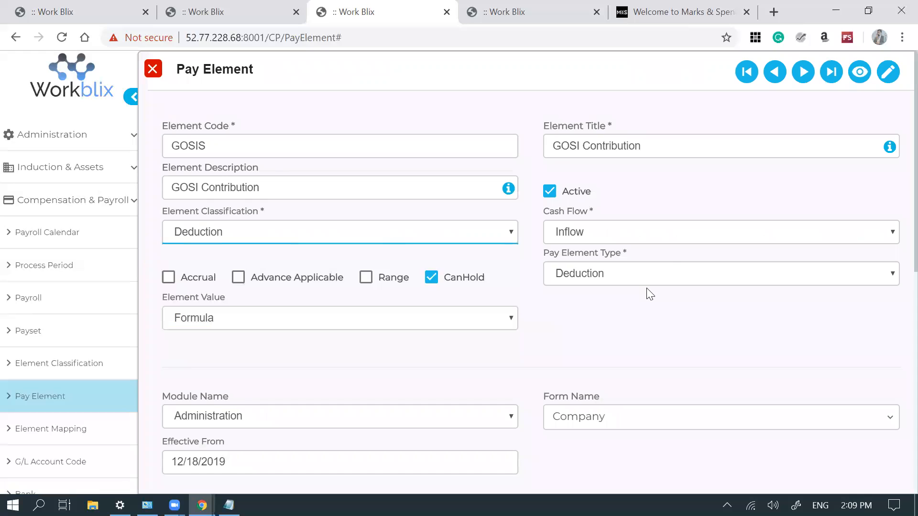
{"action": "left_click", "coordinate": [672, 274]}
{"action": "left_click", "coordinate": [673, 275]}
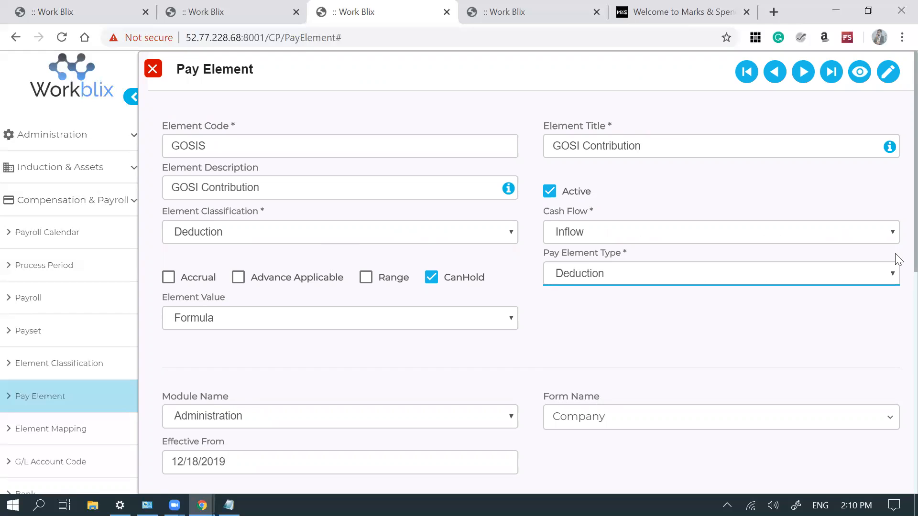
- Scroll down to GOSIS's Formula Editor showing the default scalar-formula template
{"action": "scroll", "coordinate": [898, 258], "scroll_direction": "down", "scroll_amount": 1}
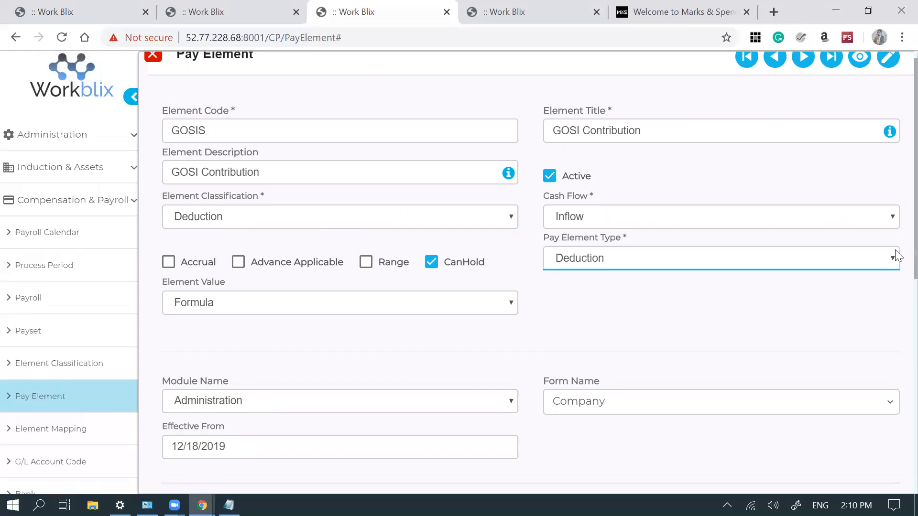
{"action": "scroll", "coordinate": [896, 251], "scroll_direction": "up", "scroll_amount": 1}
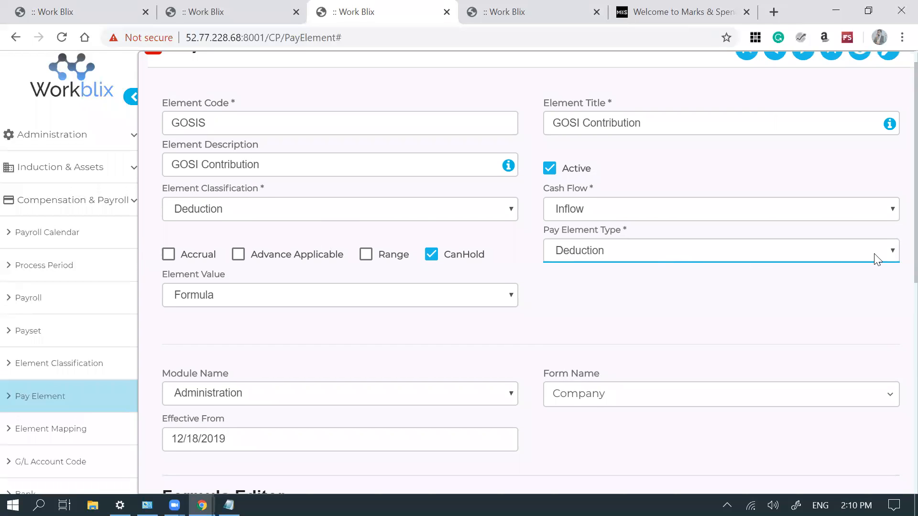
{"action": "left_click_drag", "start_coordinate": [897, 213], "coordinate": [896, 245]}
{"action": "left_click", "coordinate": [862, 316]}
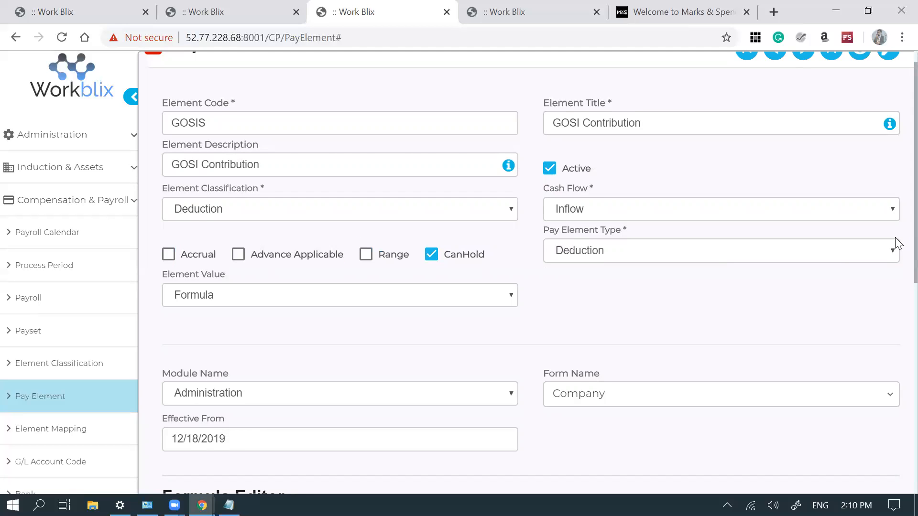
{"action": "scroll", "coordinate": [896, 253], "scroll_direction": "down", "scroll_amount": 4}
{"action": "scroll", "coordinate": [896, 344], "scroll_direction": "down", "scroll_amount": 4}
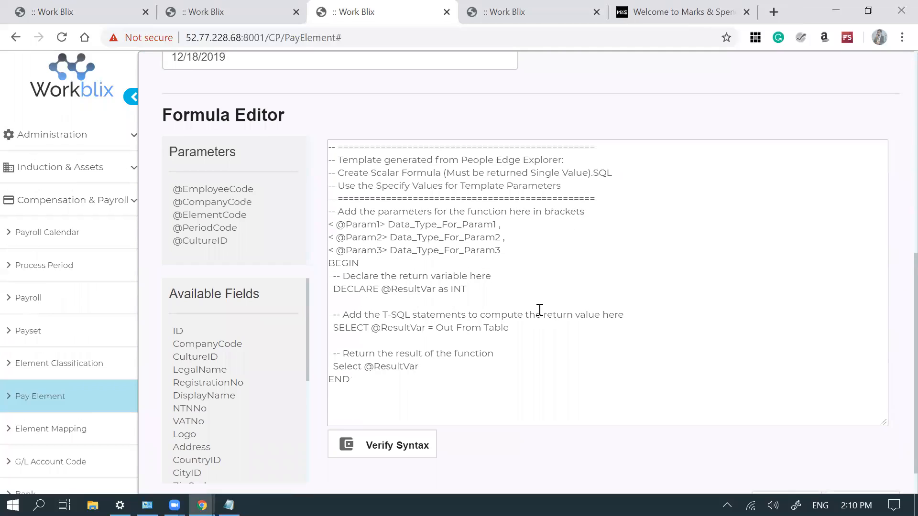
- Recheck GOSIS's Deduction type, then close the record without changes
{"action": "scroll", "coordinate": [539, 310], "scroll_direction": "up", "scroll_amount": 7}
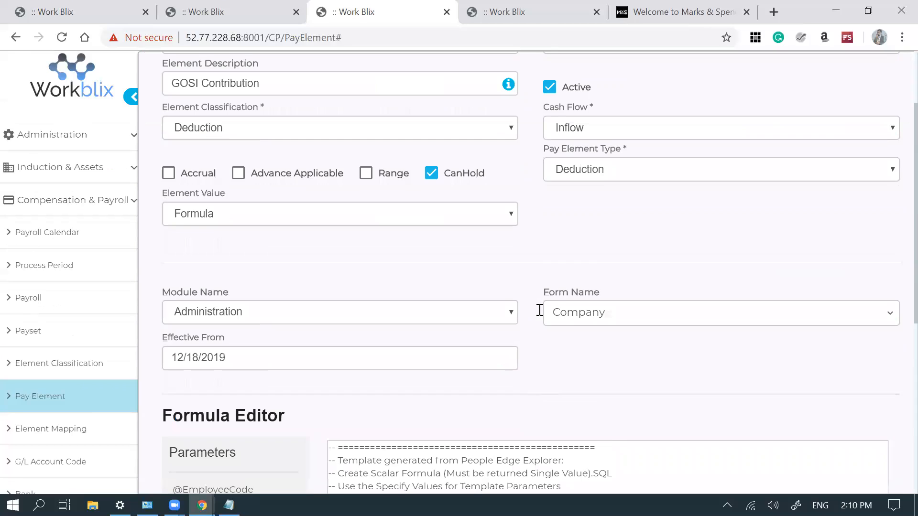
{"action": "scroll", "coordinate": [539, 310], "scroll_direction": "down", "scroll_amount": 7}
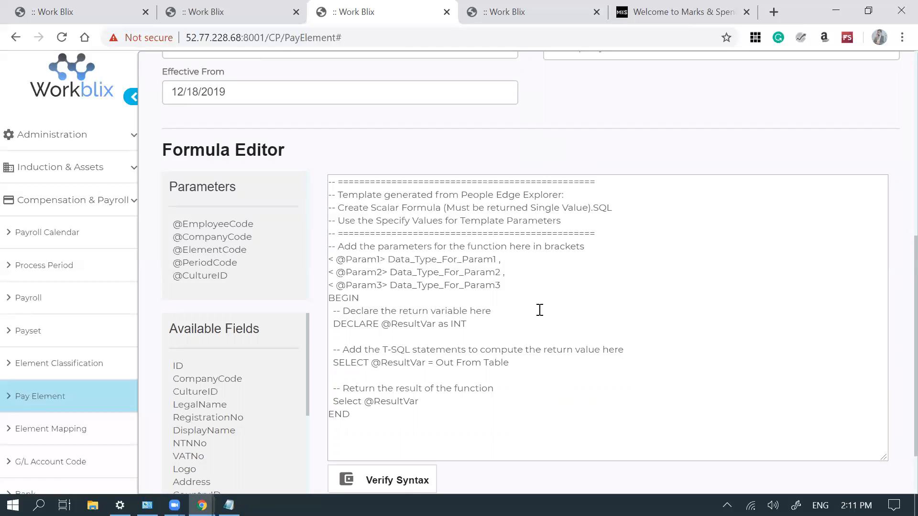
{"action": "scroll", "coordinate": [540, 309], "scroll_direction": "up", "scroll_amount": 8}
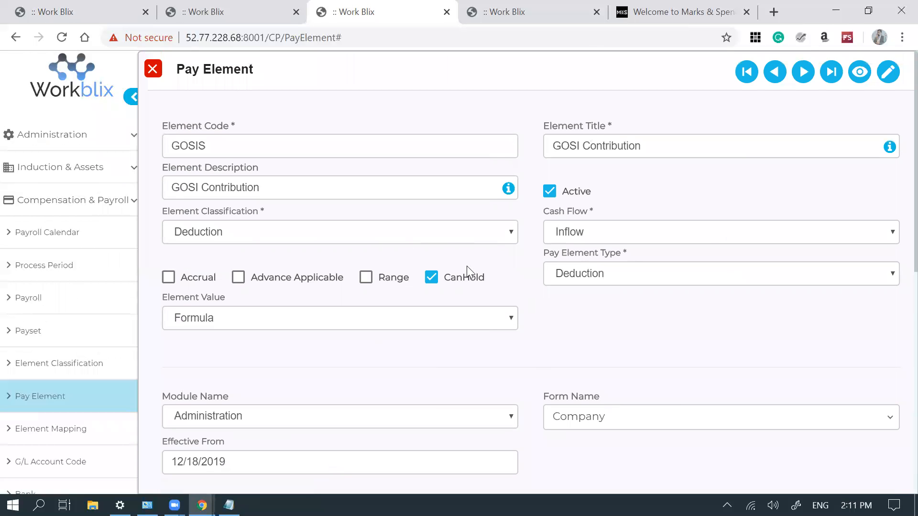
{"action": "left_click", "coordinate": [611, 277]}
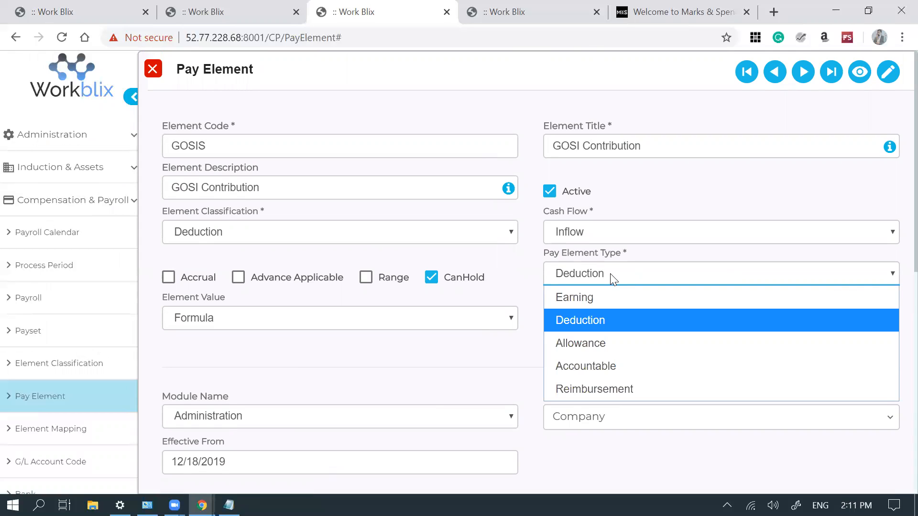
{"action": "left_click", "coordinate": [610, 274]}
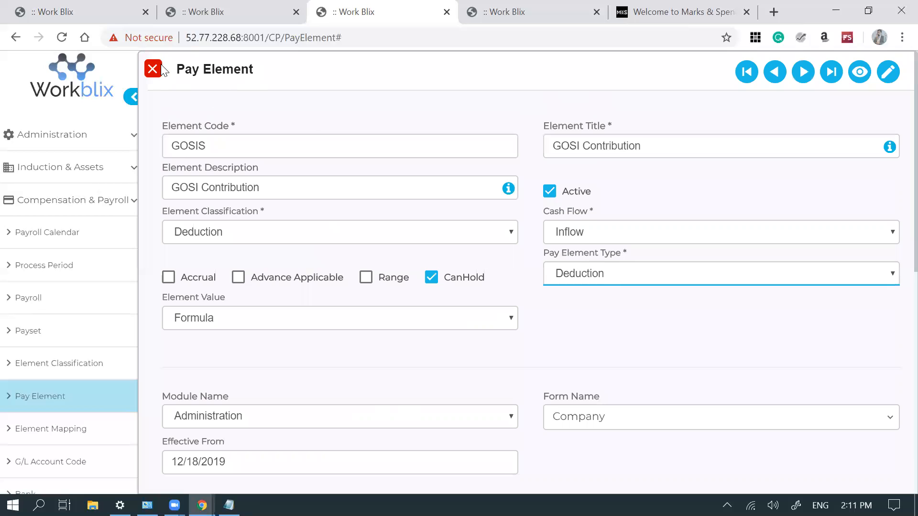
{"action": "left_click", "coordinate": [149, 73]}
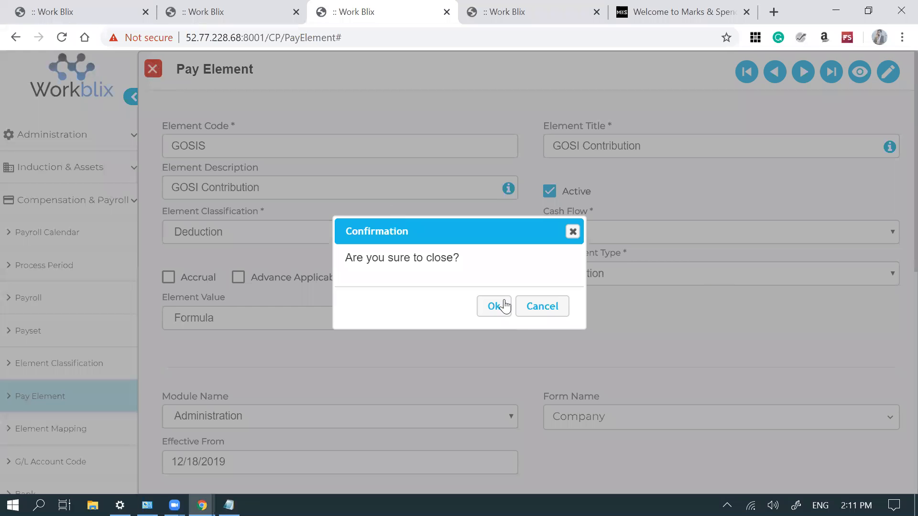
{"action": "left_click", "coordinate": [500, 316]}
- Replace the GOSI search with 'basic' to list the three basic salary elements
{"action": "left_click", "coordinate": [275, 137]}
{"action": "key", "text": "BackSpace"}
{"action": "key", "text": "BackSpace"}
{"action": "key", "text": "BackSpace"}
{"action": "key", "text": "BackSpace"}
{"action": "type", "text": "basic"}
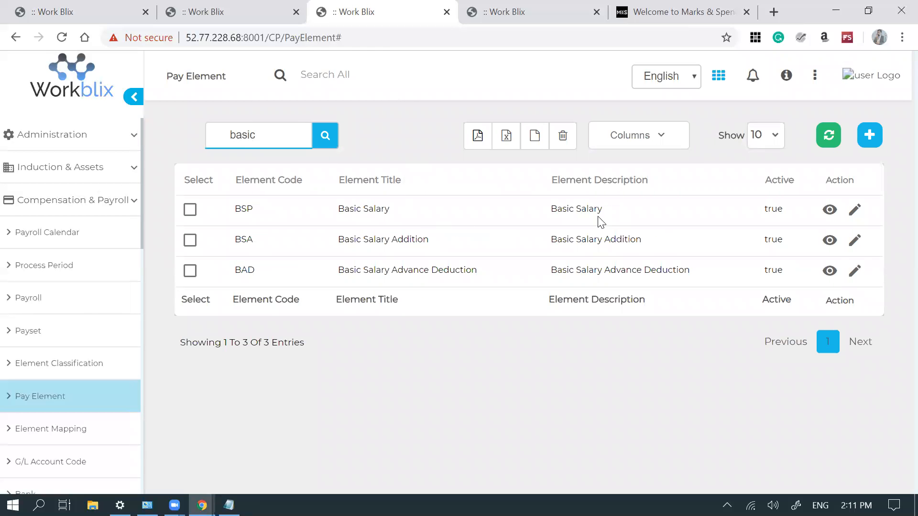
- Review the BSP record's Earning type and Flat element value, then close it unchanged
{"action": "left_click", "coordinate": [855, 210]}
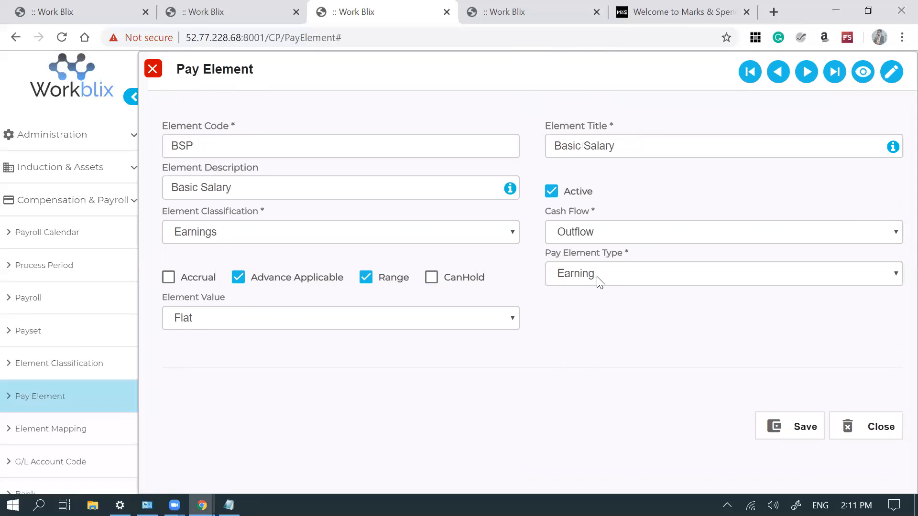
{"action": "left_click", "coordinate": [597, 276]}
{"action": "left_click", "coordinate": [596, 276]}
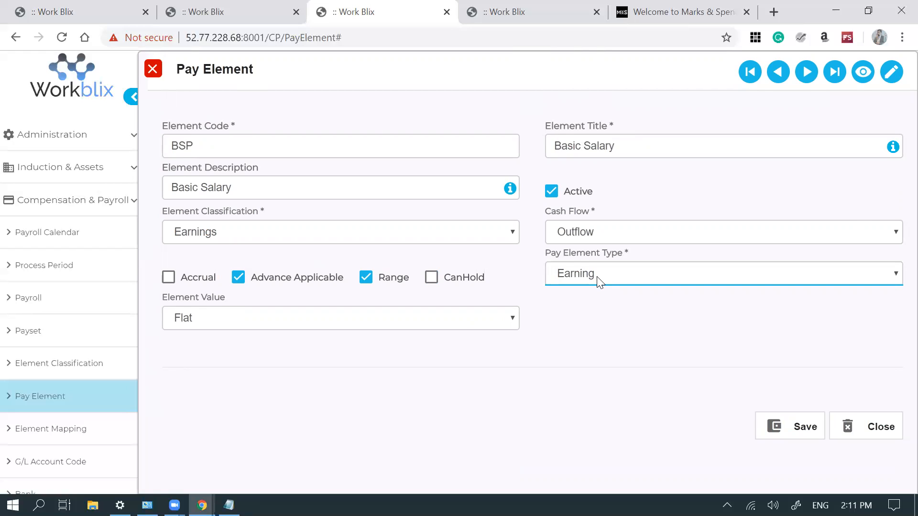
{"action": "left_click", "coordinate": [316, 319]}
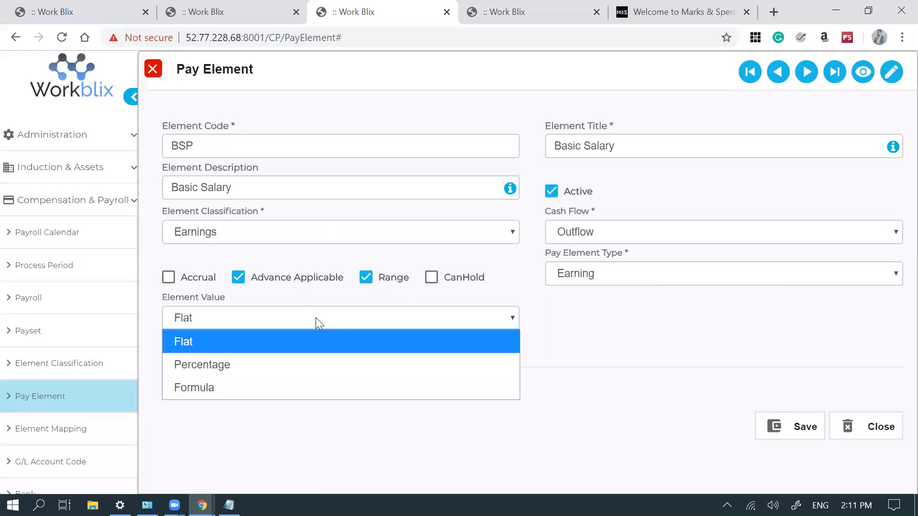
{"action": "left_click", "coordinate": [316, 319]}
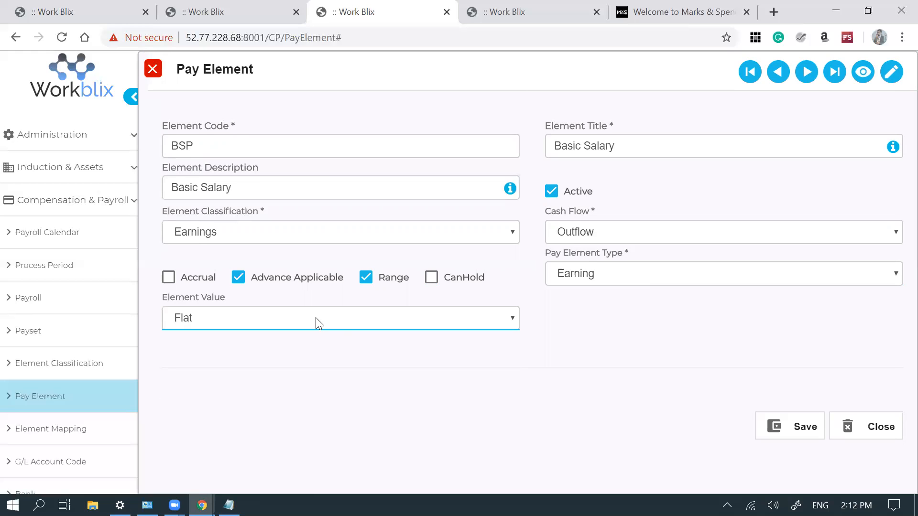
{"action": "left_click", "coordinate": [875, 425]}
{"action": "left_click", "coordinate": [495, 310]}
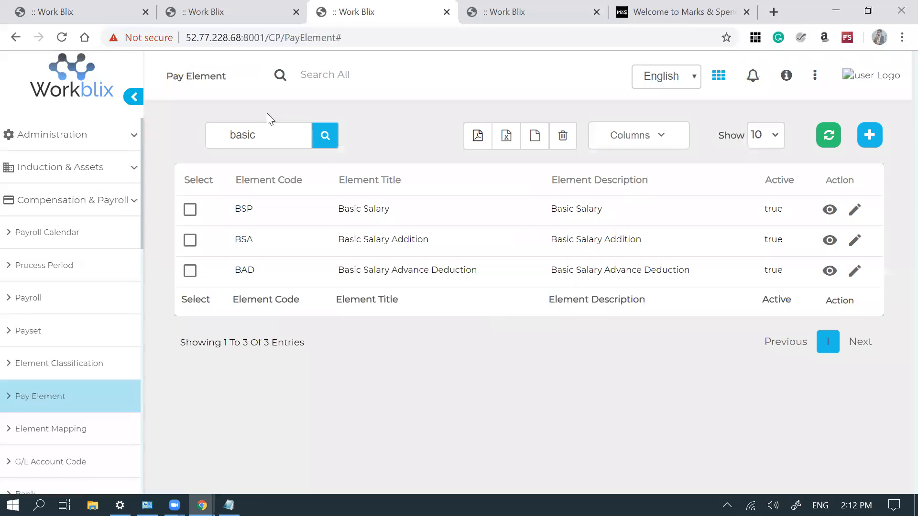
- Search the Pay Element list for 'housing' to show the three housing elements
{"action": "left_click", "coordinate": [276, 128]}
{"action": "key", "text": "BackSpace"}
{"action": "key", "text": "BackSpace"}
{"action": "key", "text": "BackSpace"}
{"action": "key", "text": "BackSpace"}
{"action": "key", "text": "BackSpace"}
{"action": "type", "text": "housing"}
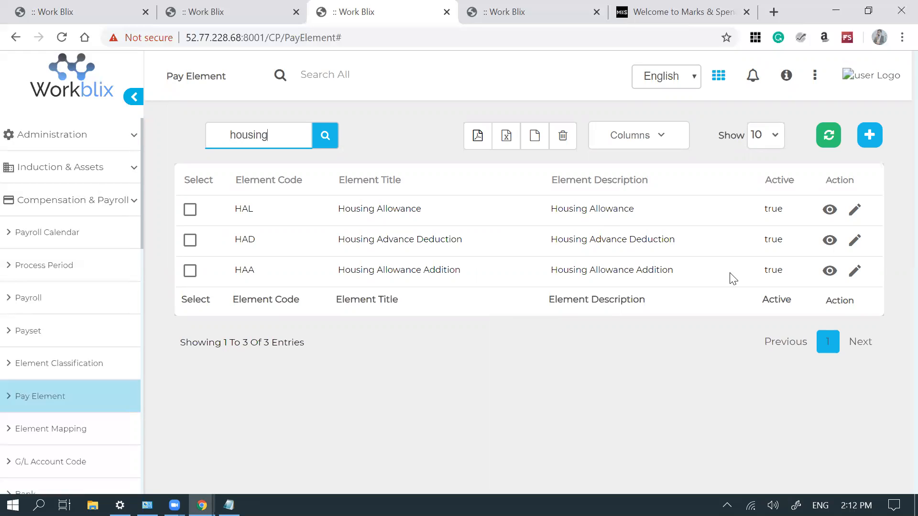
- In the HAL record, switch Element Value from Percentage to Flat, then close without saving
{"action": "left_click", "coordinate": [853, 213]}
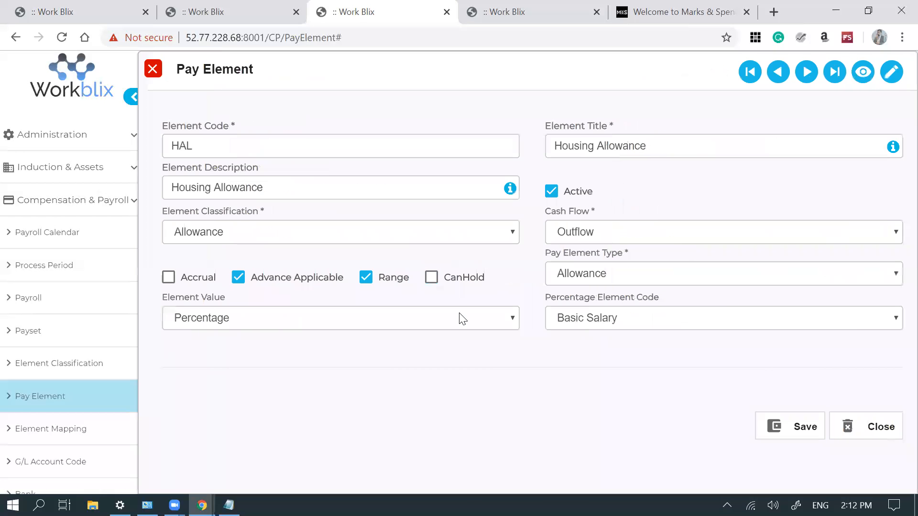
{"action": "left_click", "coordinate": [444, 320]}
{"action": "left_click", "coordinate": [443, 319]}
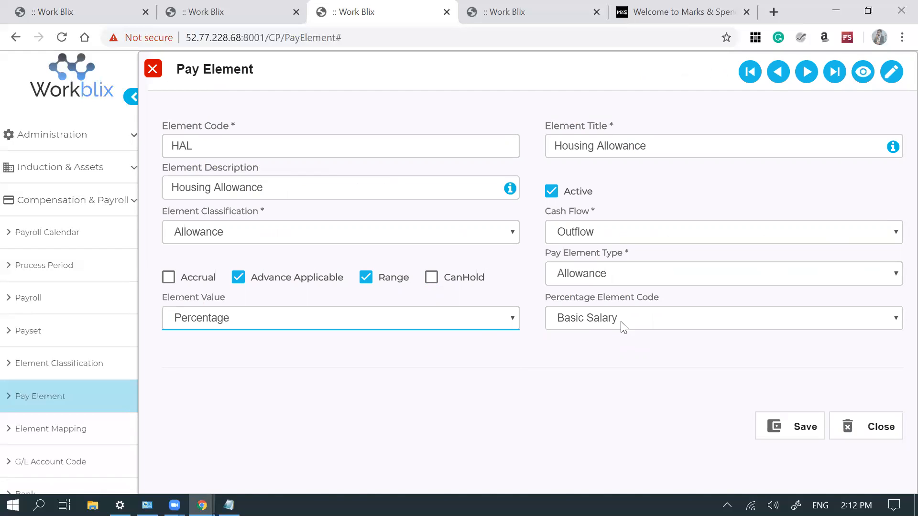
{"action": "left_click", "coordinate": [464, 320]}
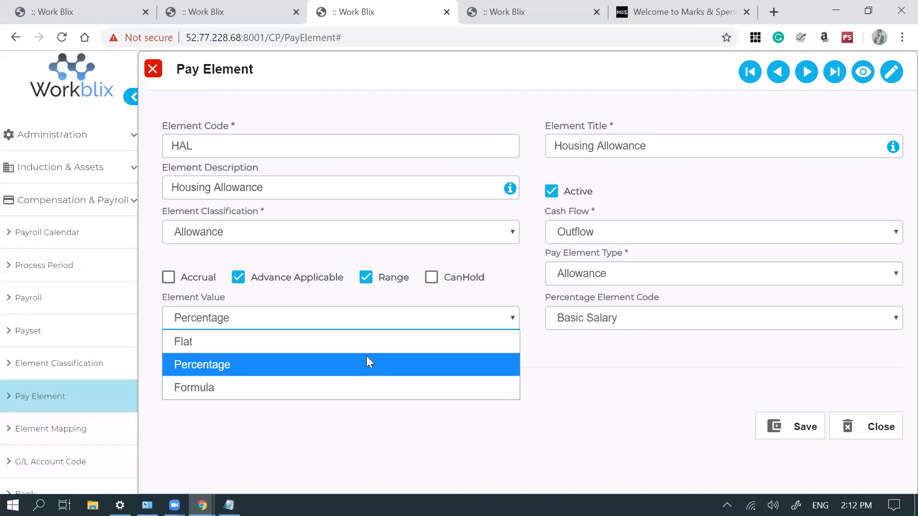
{"action": "left_click", "coordinate": [359, 346]}
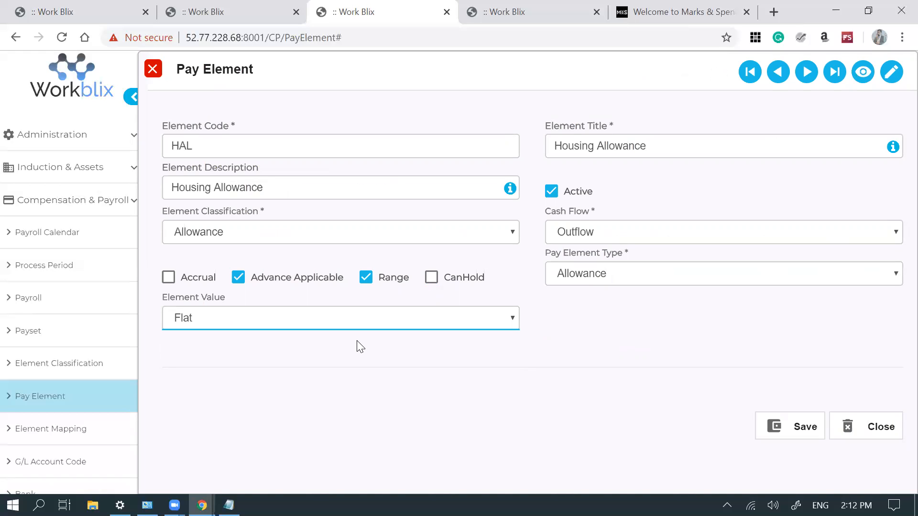
{"action": "left_click", "coordinate": [153, 69]}
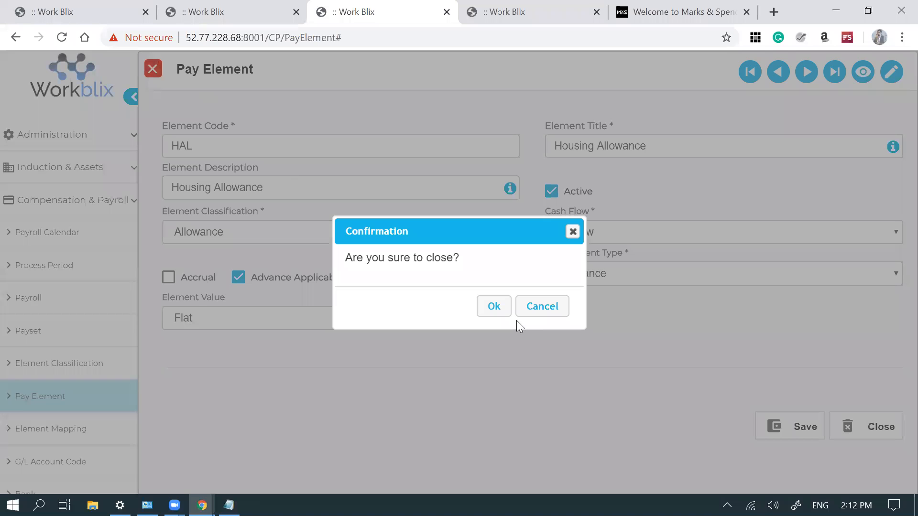
{"action": "left_click", "coordinate": [494, 306]}
- Filter by 'accrual' to review the six accrued elements, then scroll the unfiltered 67-element list
{"action": "left_click", "coordinate": [281, 138]}
{"action": "key", "text": "BackSpace"}
{"action": "key", "text": "BackSpace"}
{"action": "key", "text": "BackSpace"}
{"action": "key", "text": "BackSpace"}
{"action": "key", "text": "BackSpace"}
{"action": "key", "text": "BackSpace"}
{"action": "key", "text": "BackSpace"}
{"action": "type", "text": "accrual"}
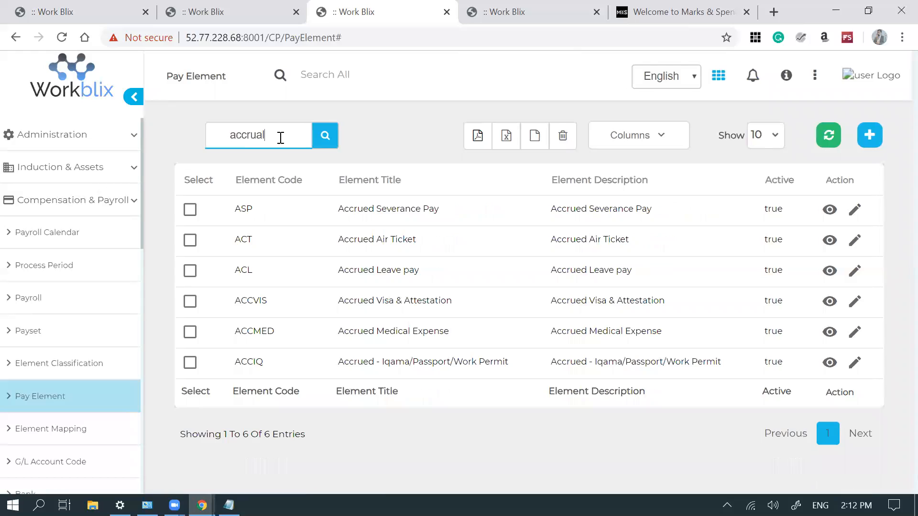
{"action": "key", "text": "BackSpace"}
{"action": "key", "text": "BackSpace"}
{"action": "key", "text": "BackSpace"}
{"action": "key", "text": "BackSpace"}
{"action": "key", "text": "BackSpace"}
{"action": "key", "text": "BackSpace"}
{"action": "key", "text": "BackSpace"}
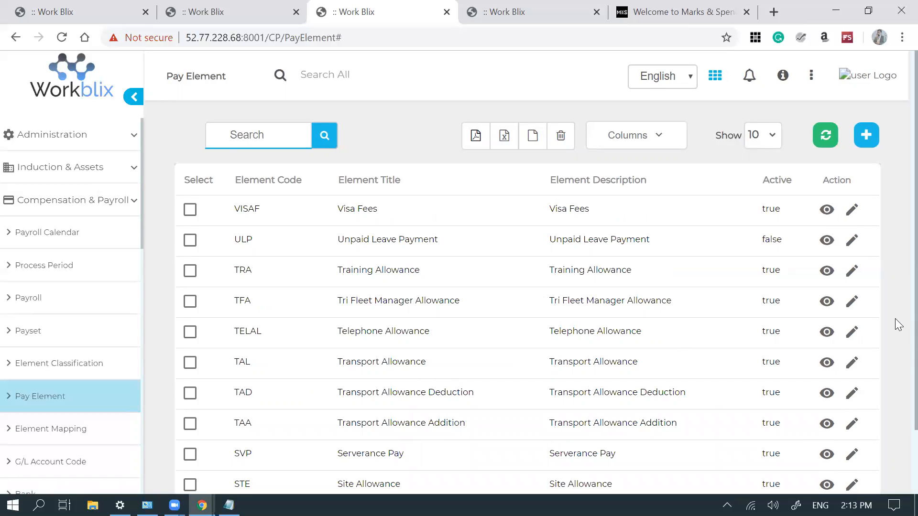
{"action": "scroll", "coordinate": [898, 382], "scroll_direction": "down", "scroll_amount": 2}
{"action": "scroll", "coordinate": [898, 384], "scroll_direction": "down", "scroll_amount": 1}
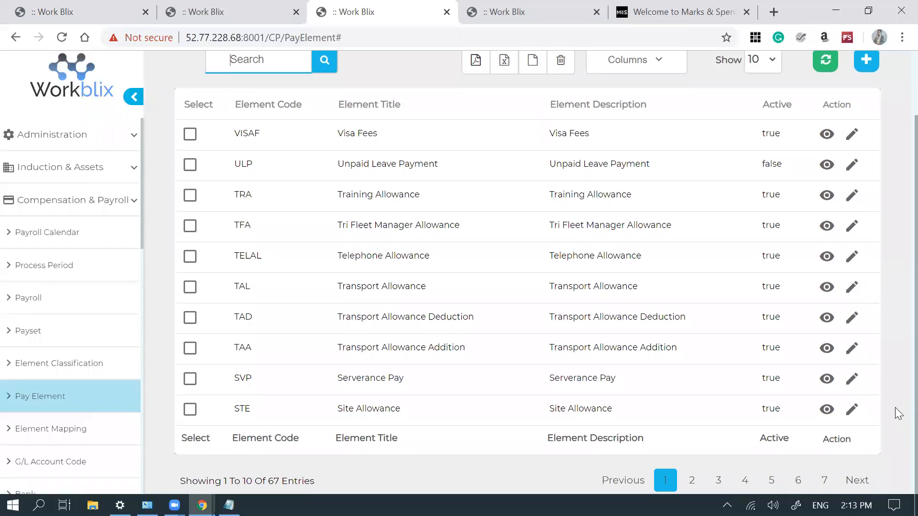